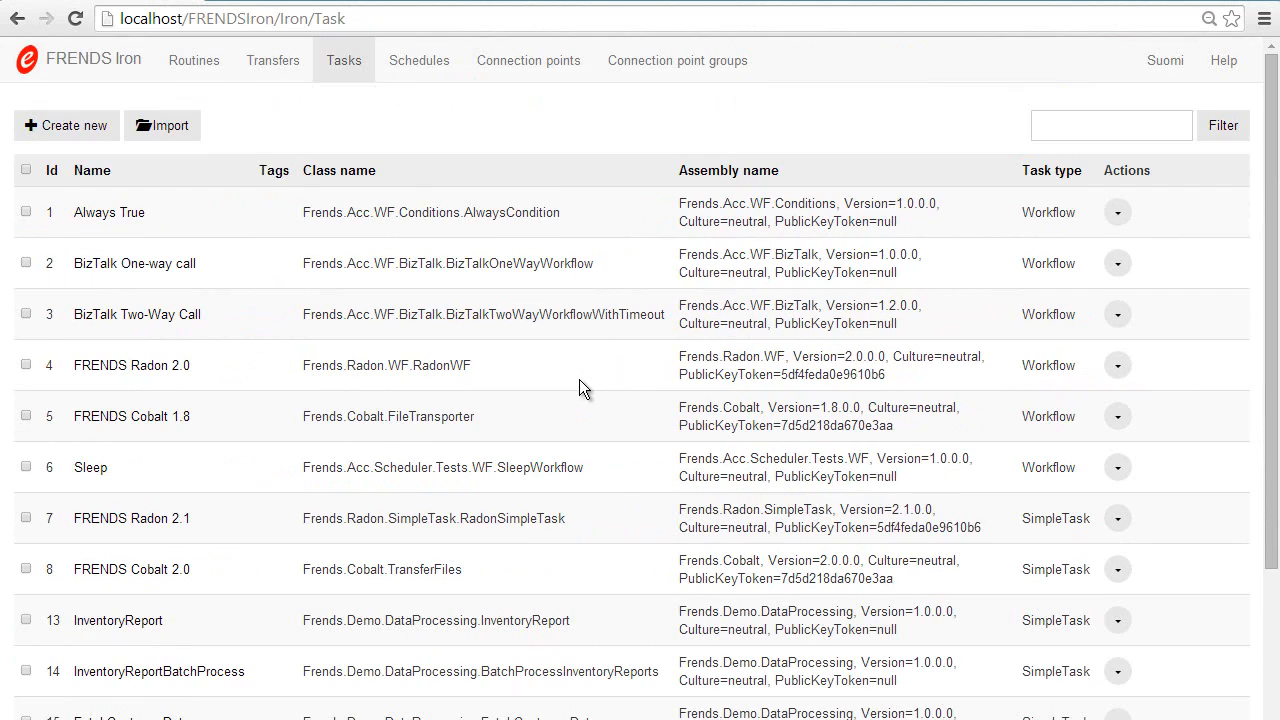
Step: Open the list of connection points
left_click(503, 62)
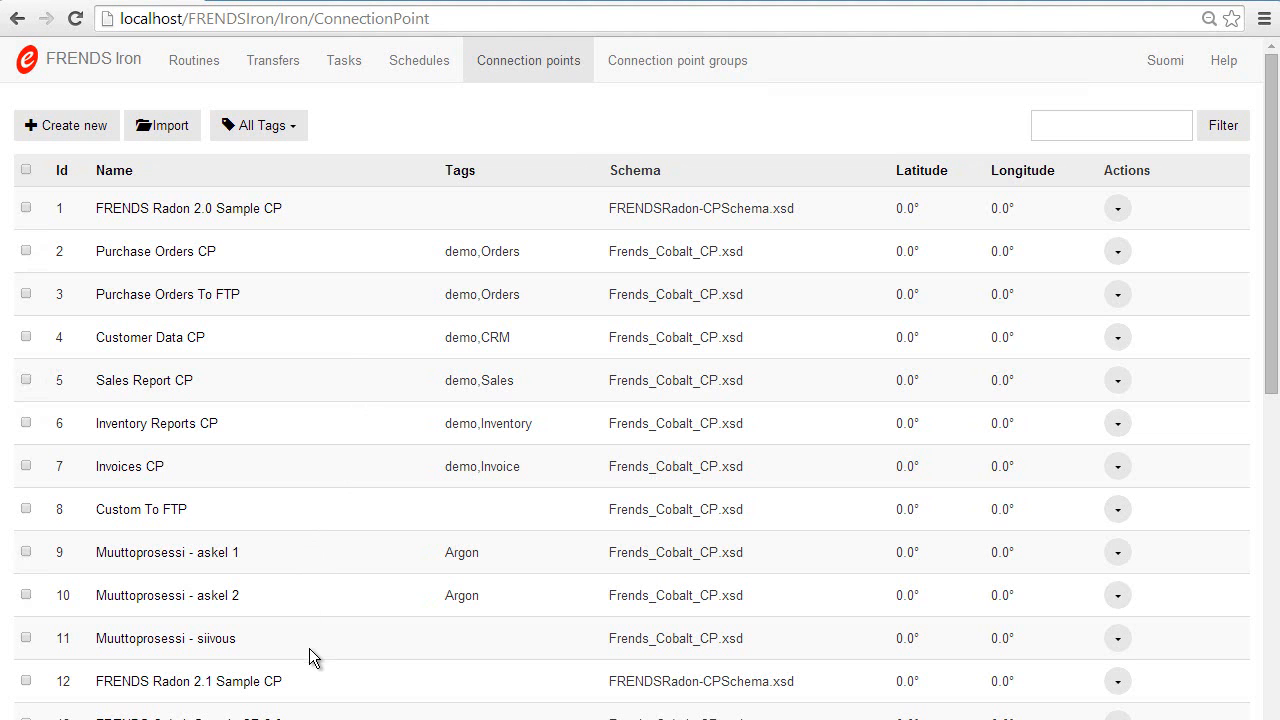
Step: Switch to IIS Manager, explore the DemoFTP site's files and delete the demotransfer folder
left_click(308, 717)
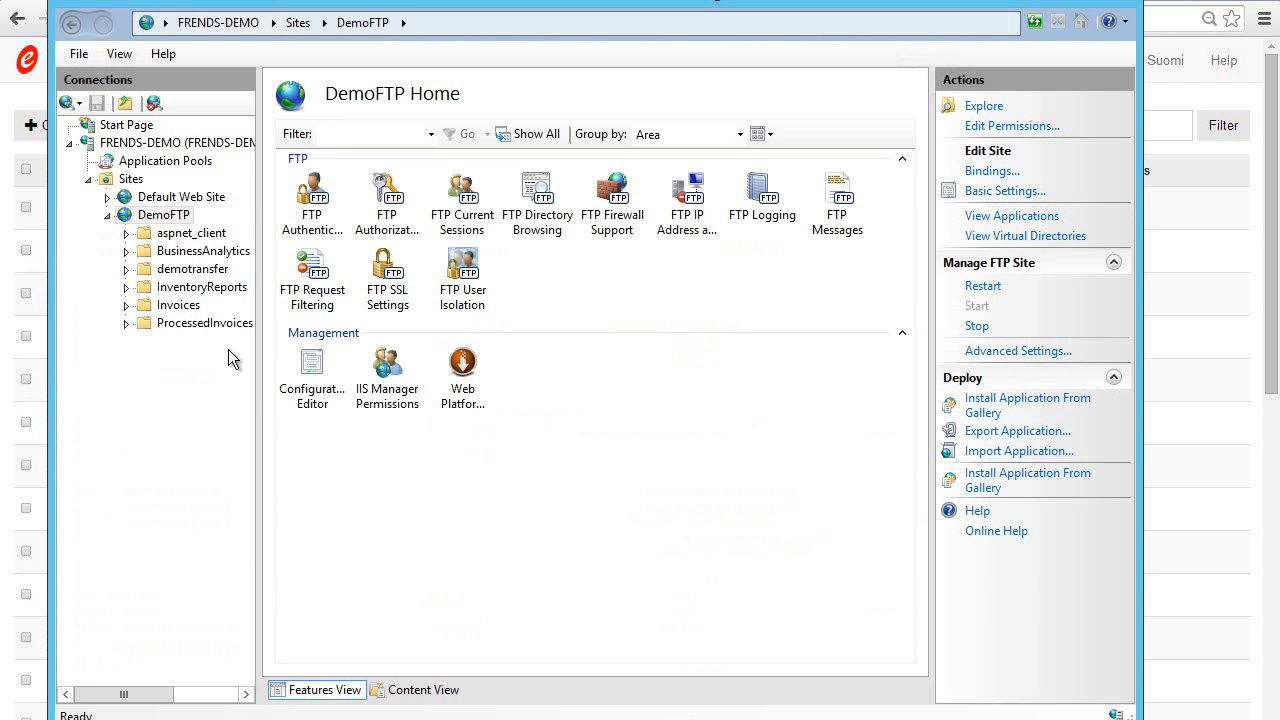
left_click(184, 217)
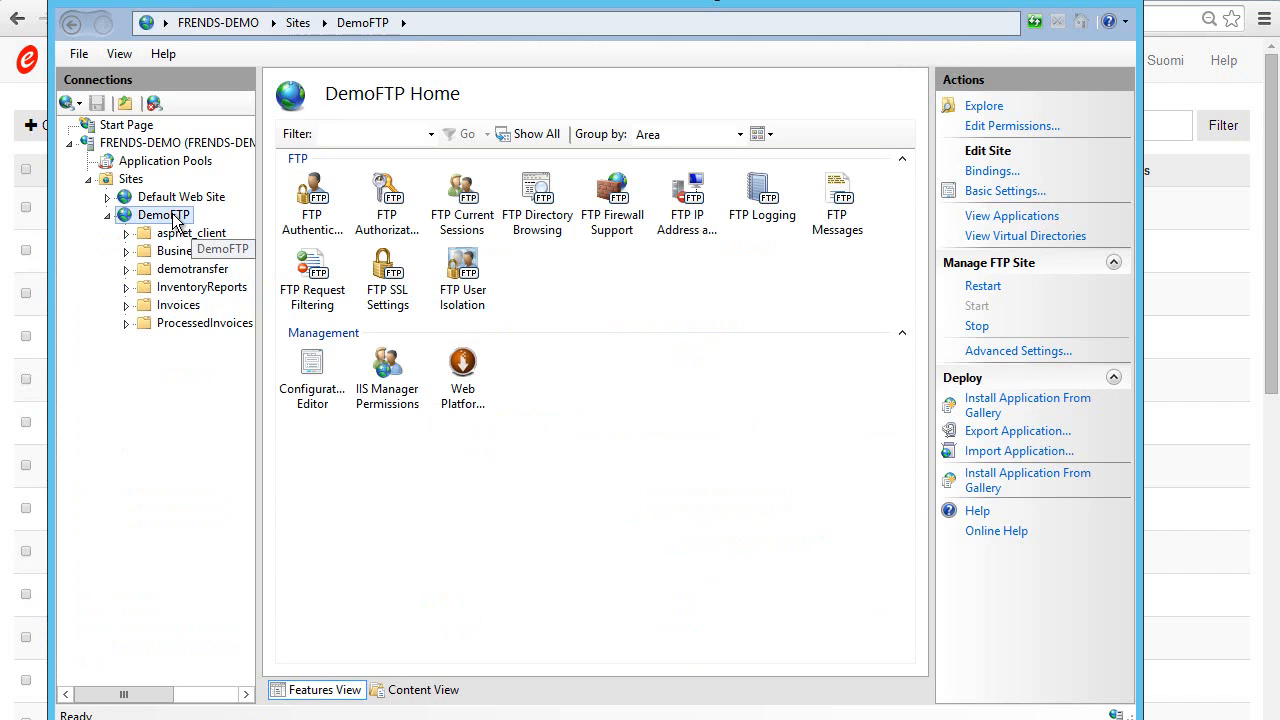
left_click(996, 110)
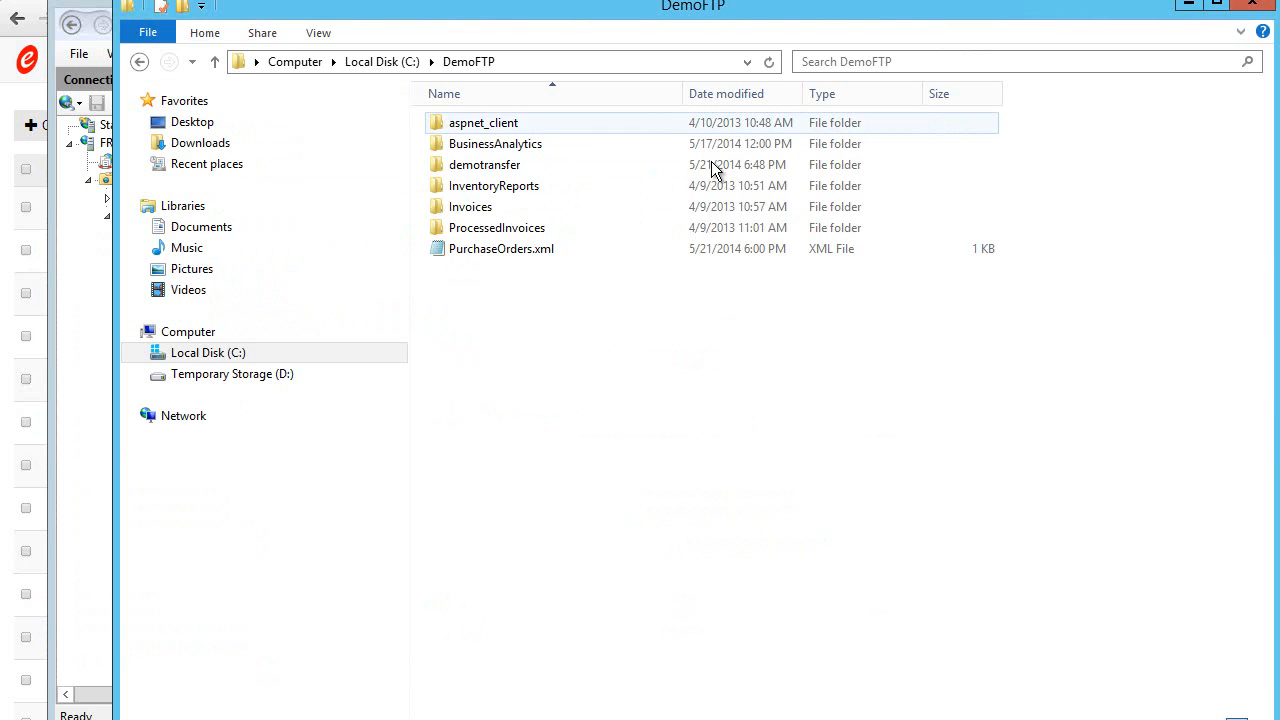
left_click(480, 170)
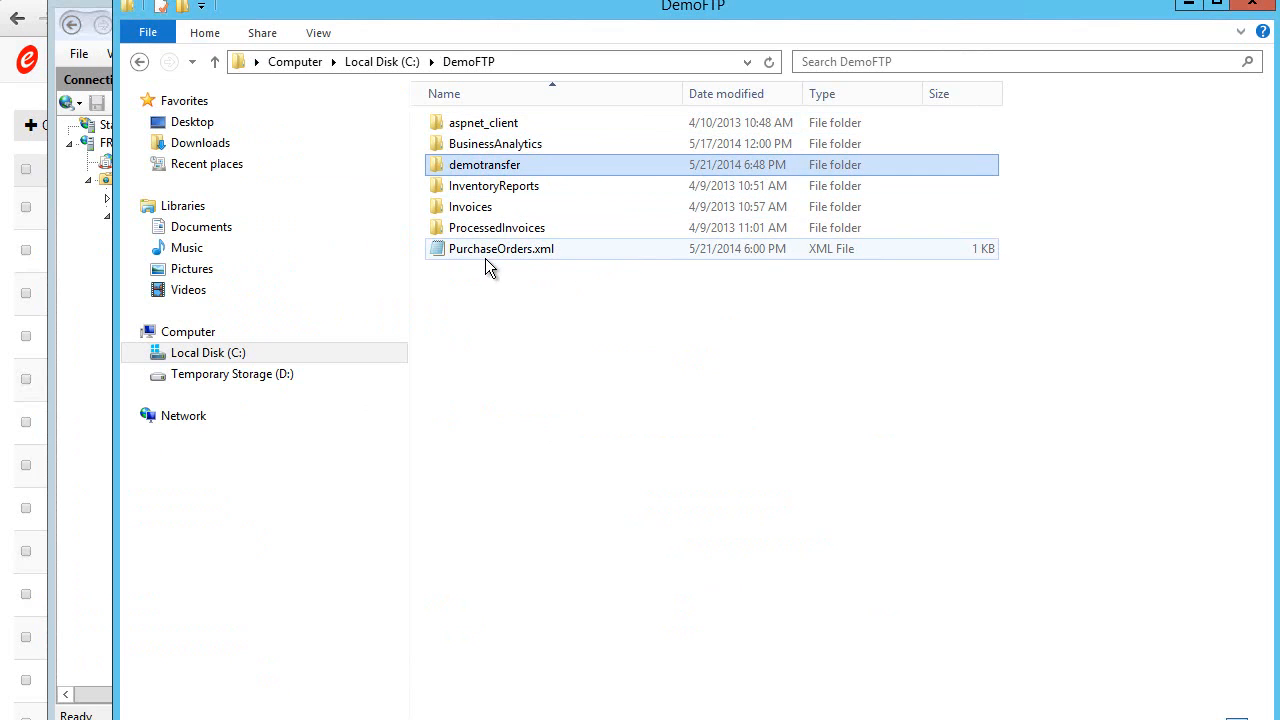
key("Delete")
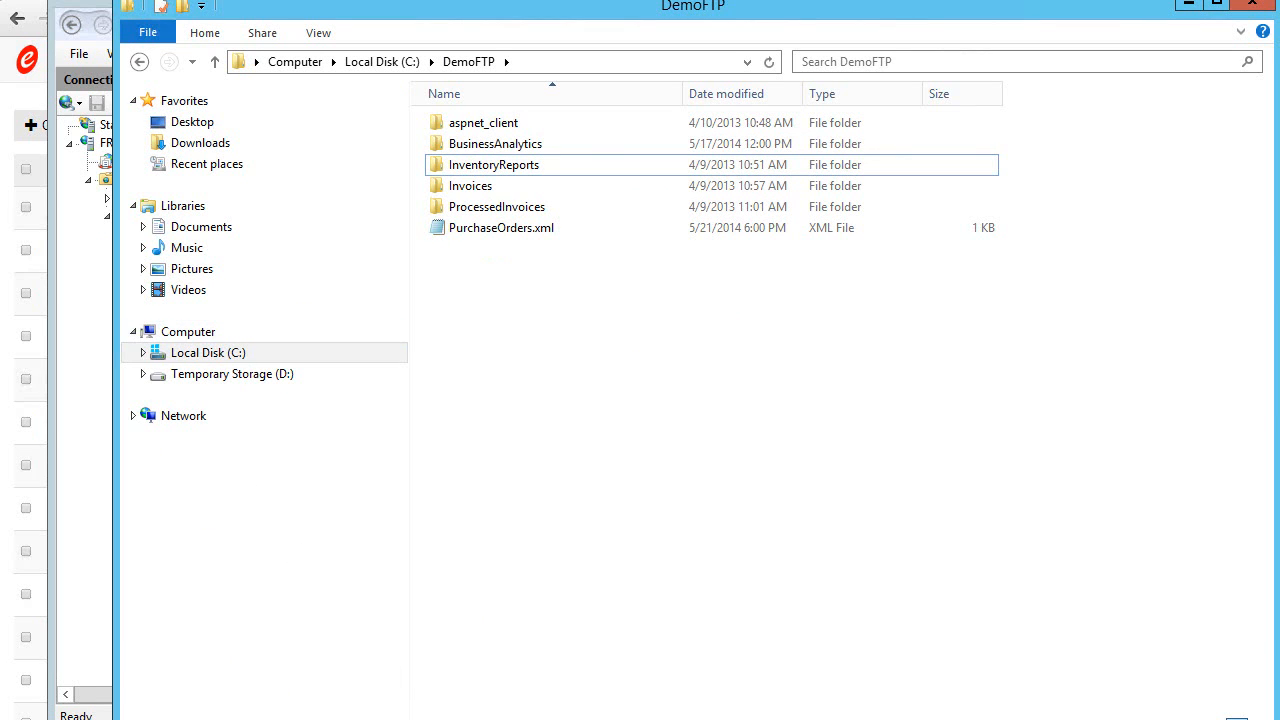
Step: Switch to the C:\Files\Input folder window and check the file.txt source file
mouse_move(227, 714)
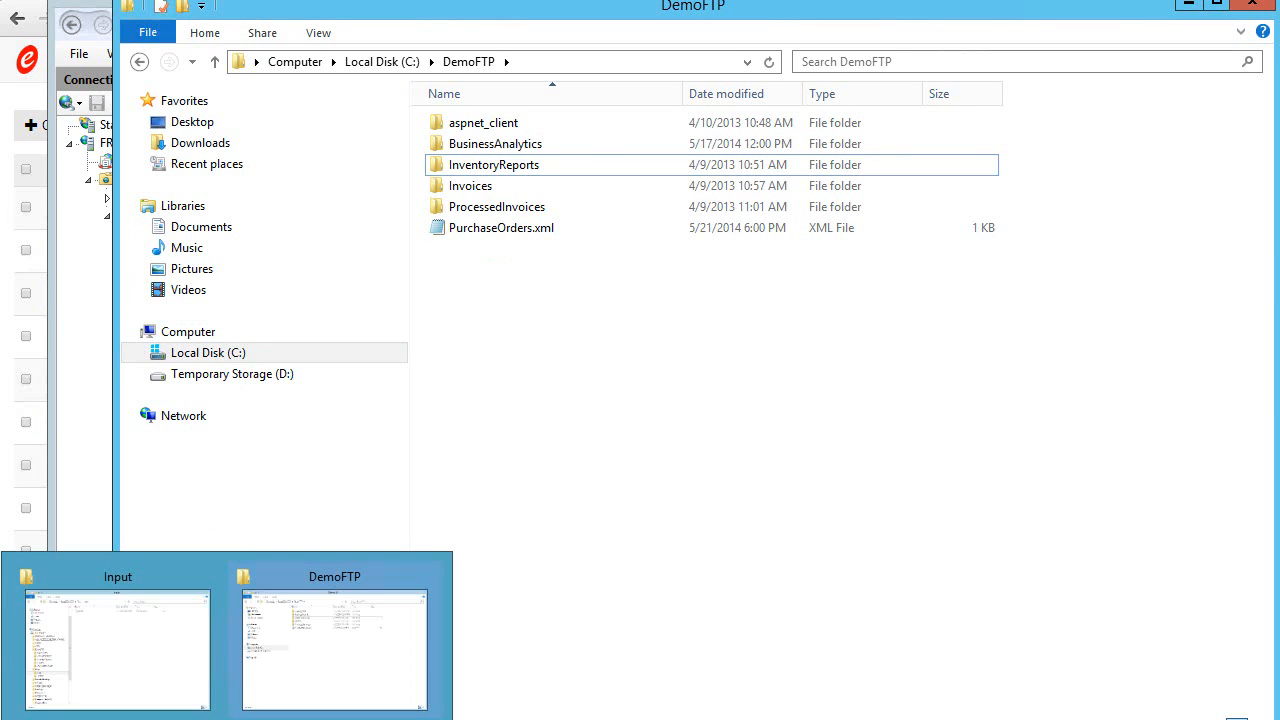
left_click(117, 604)
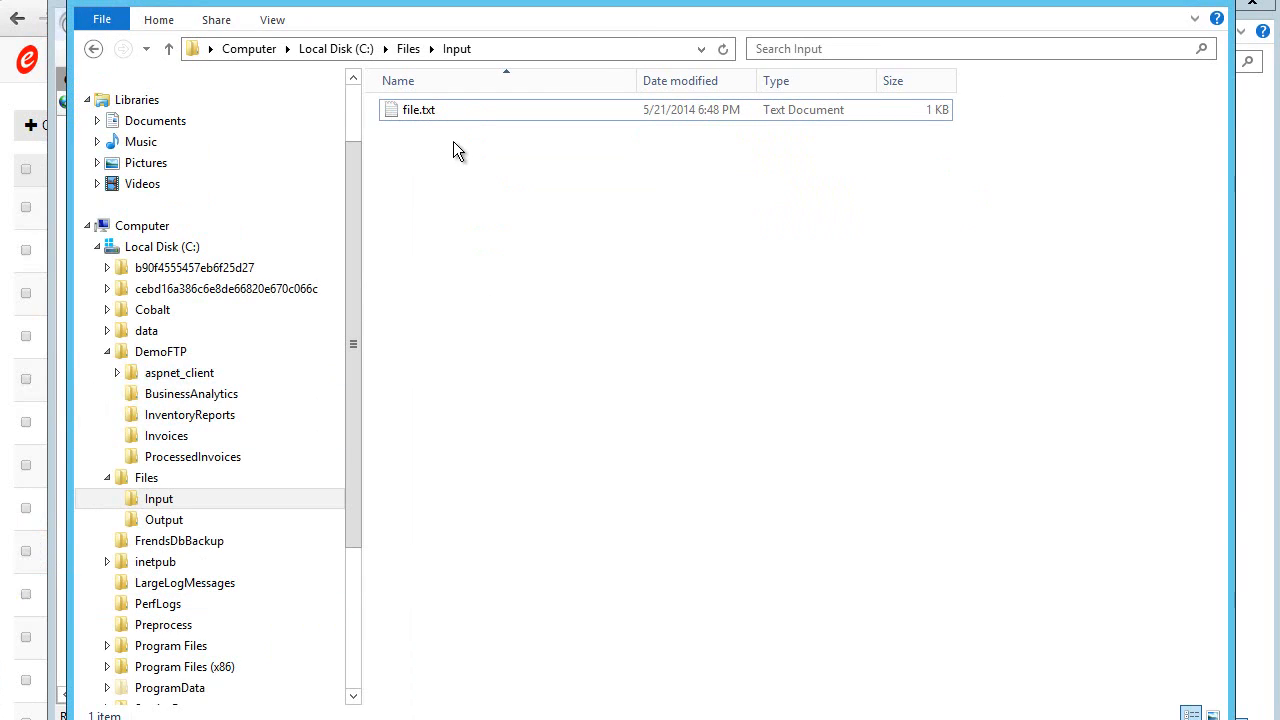
left_click(454, 109)
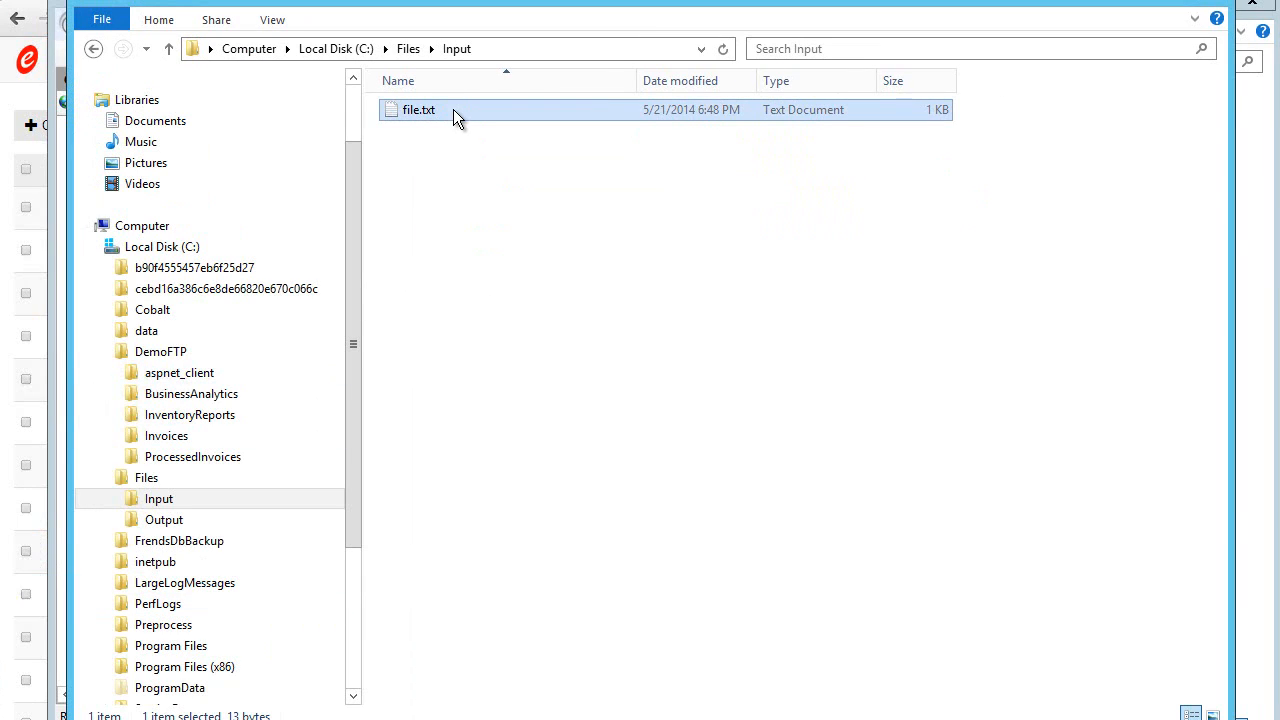
left_click(461, 184)
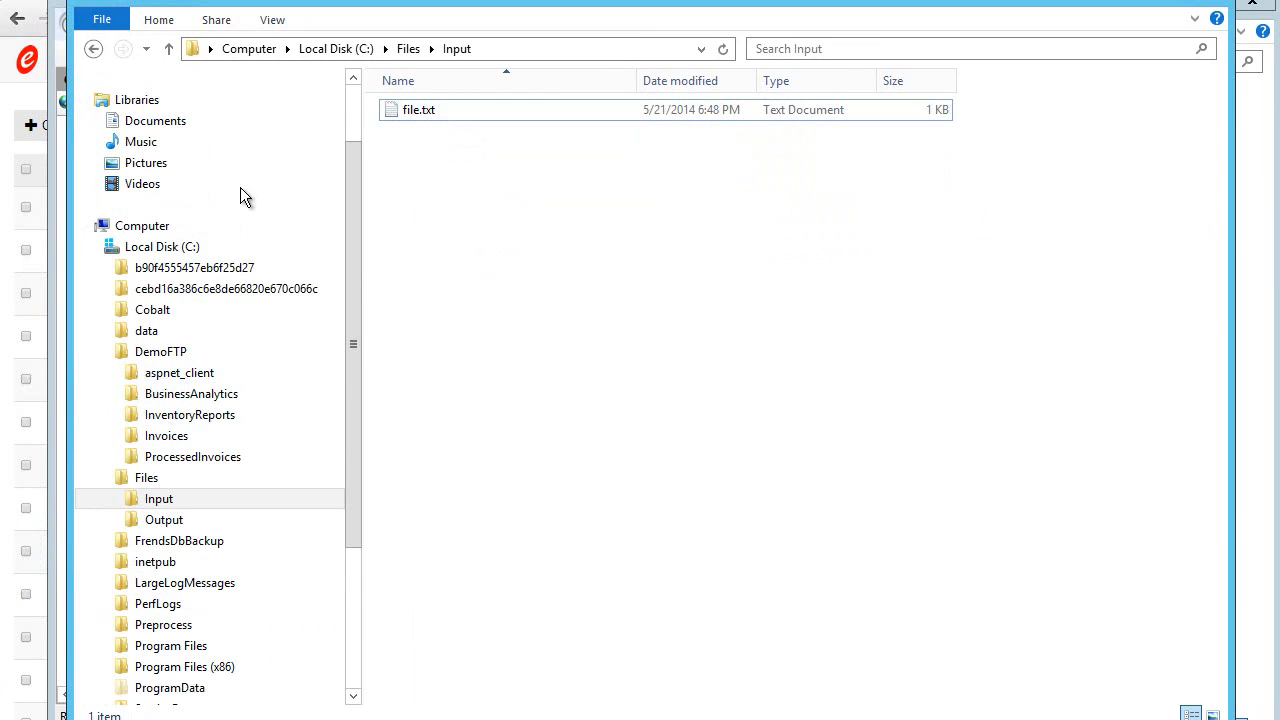
Step: Return to FRENDS Iron in the browser and open the Demo Transfer connection point for editing
left_click(18, 163)
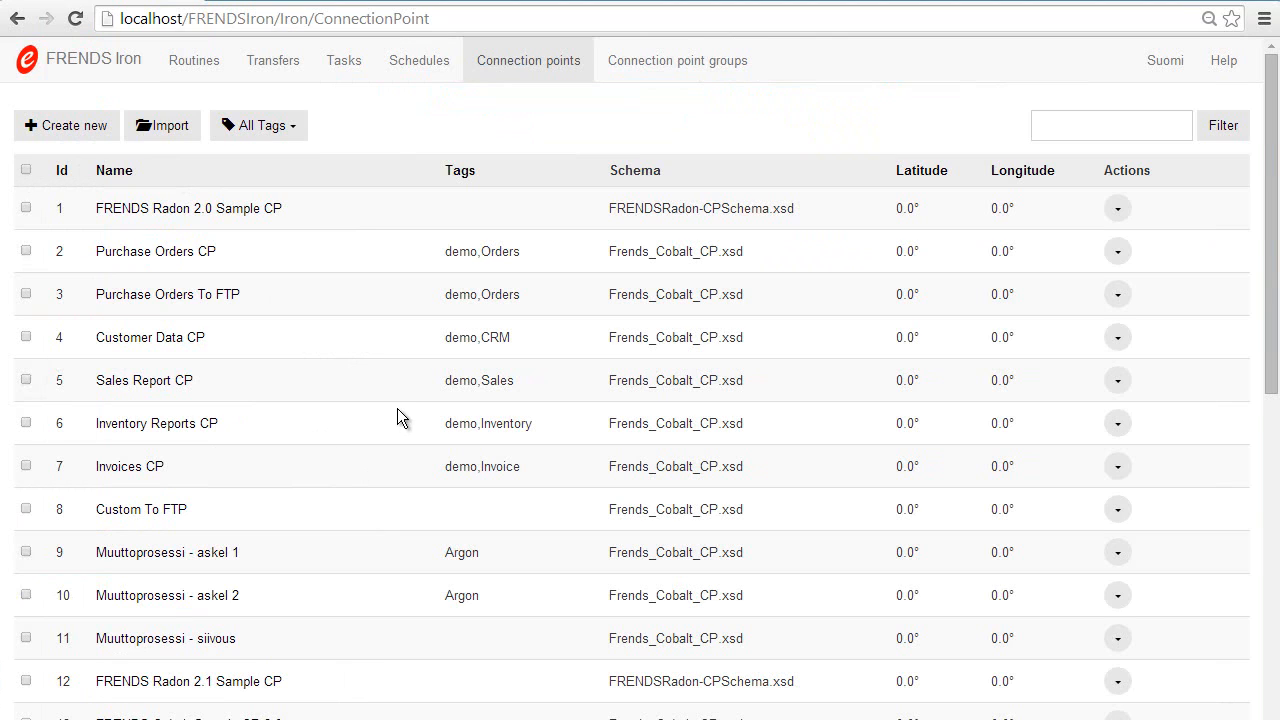
scroll(383, 369, "down", 1)
scroll(383, 369, "down", 1)
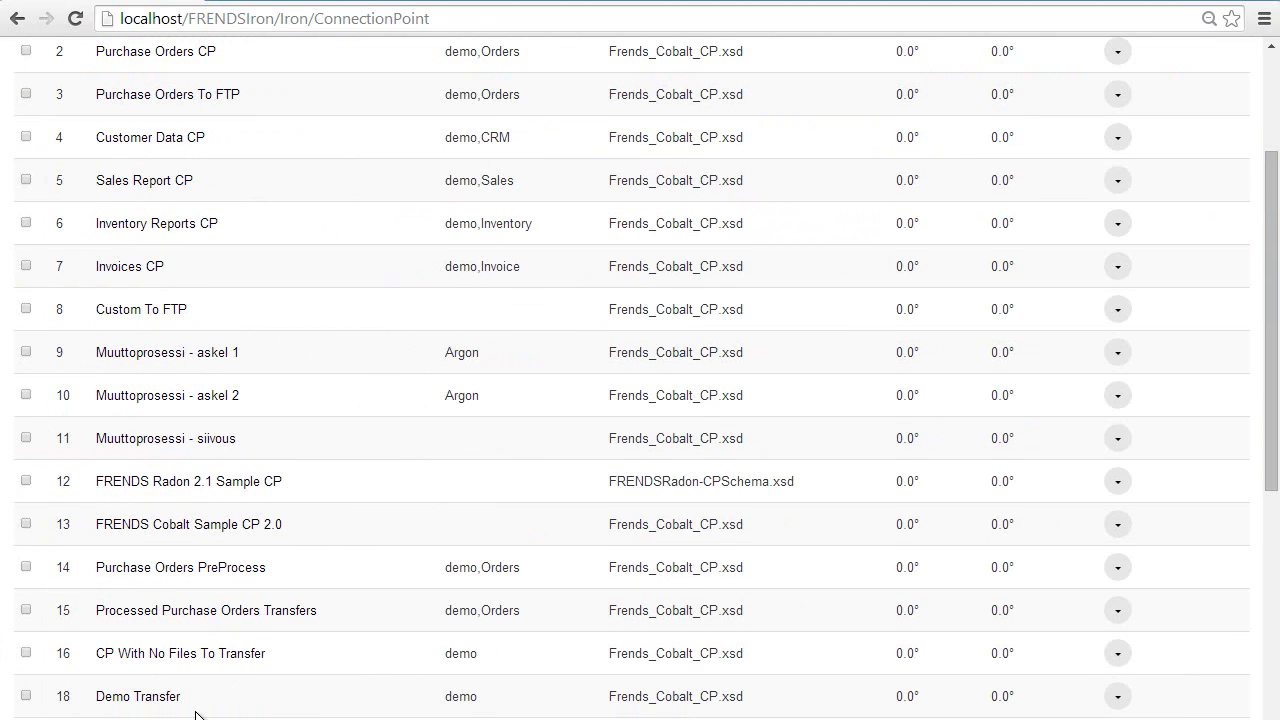
left_click(153, 699)
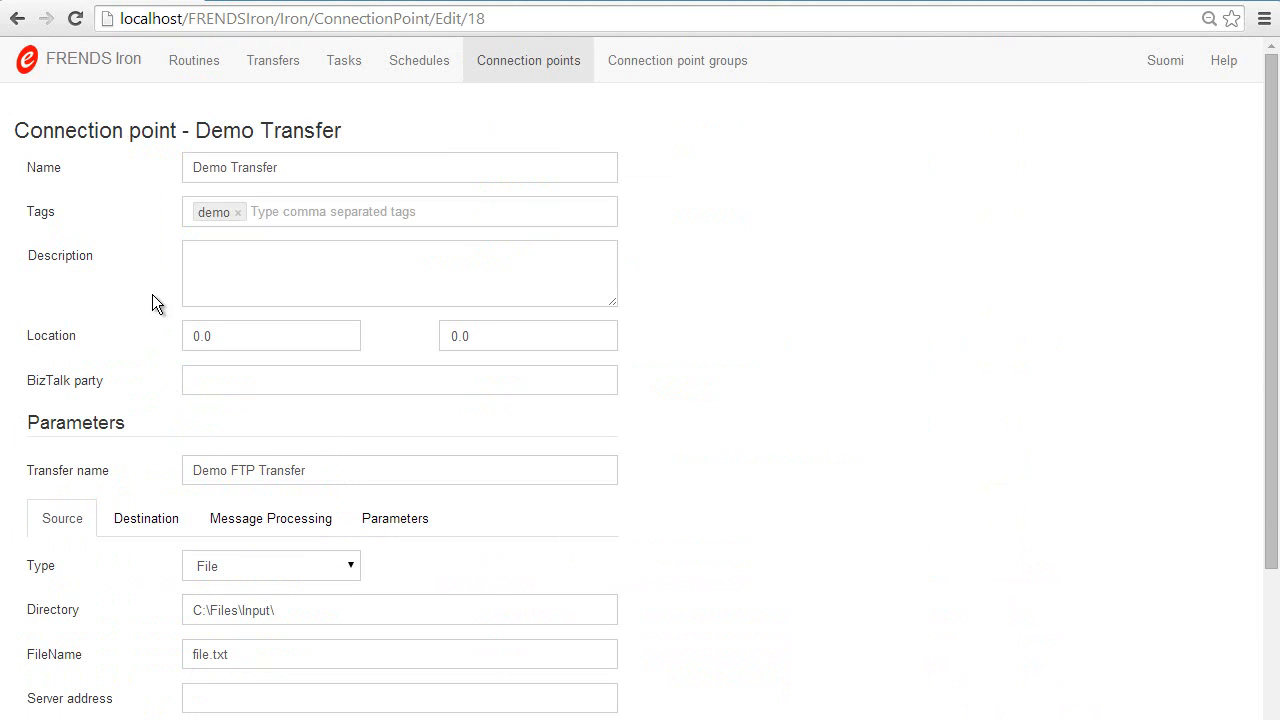
Step: Review the transfer's source settings, including the directory, file name and available source types
scroll(152, 294, "down", 2)
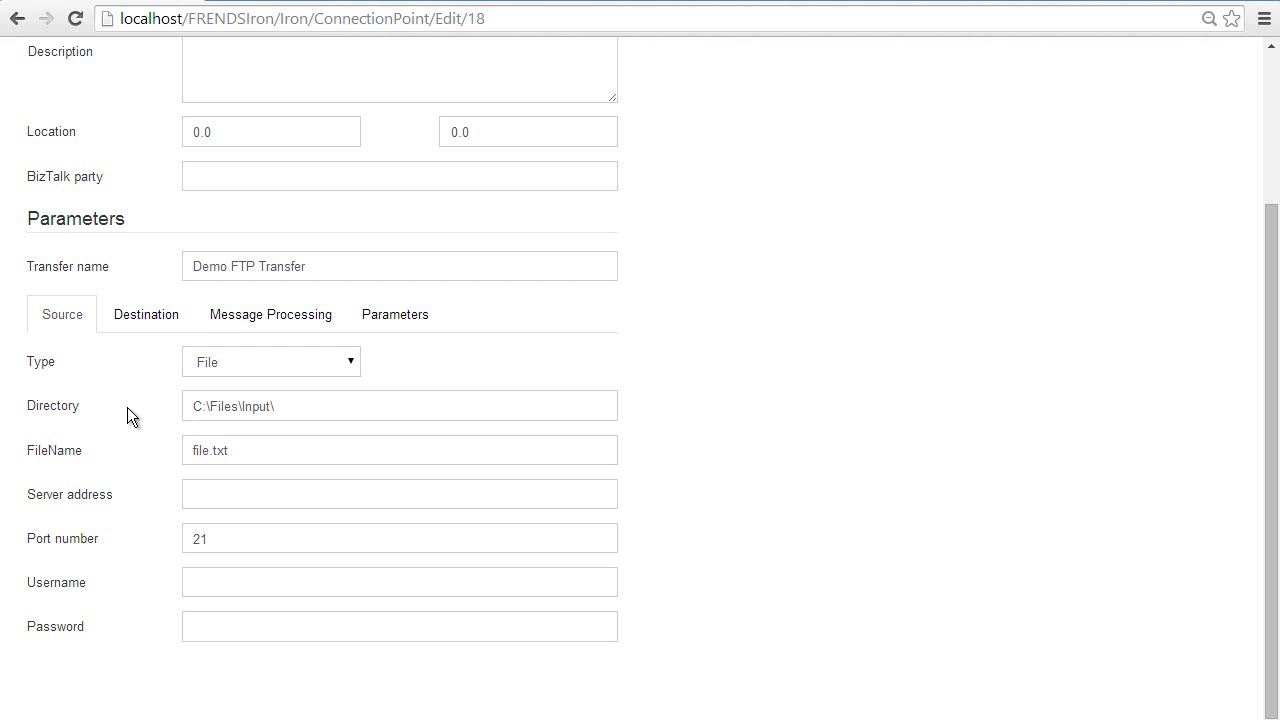
left_click_drag(275, 408, 183, 413)
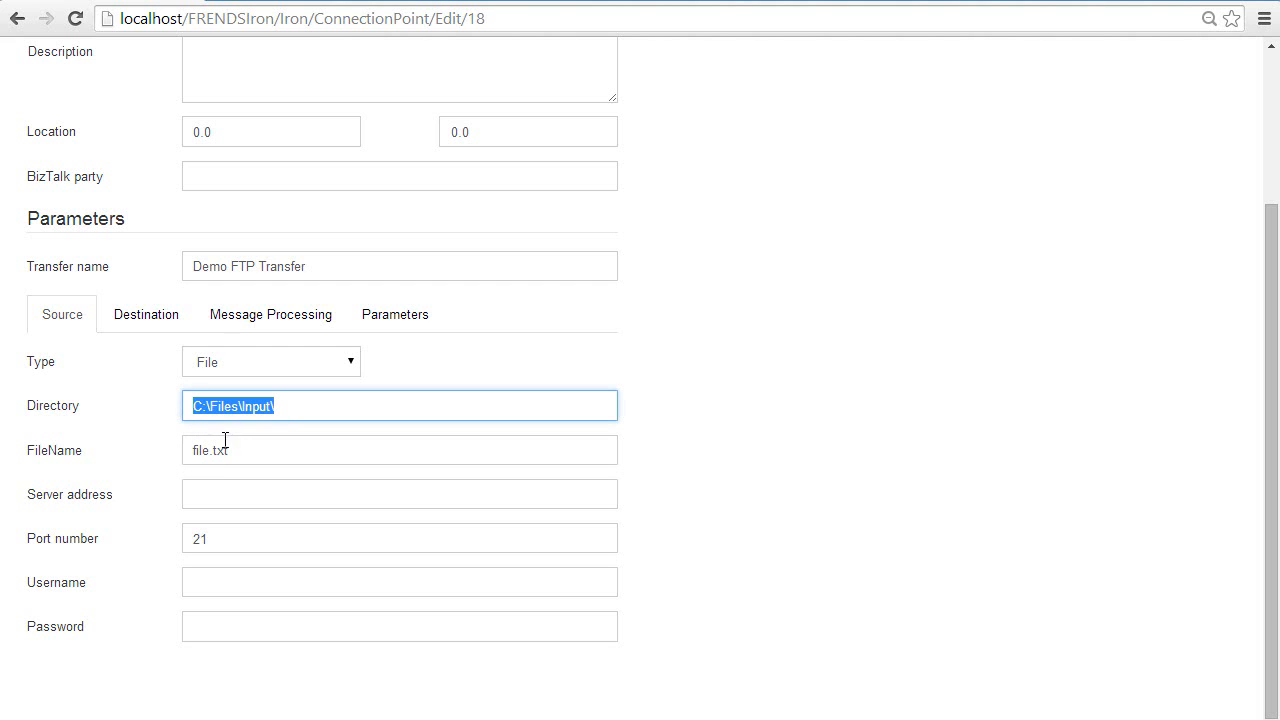
left_click(237, 453)
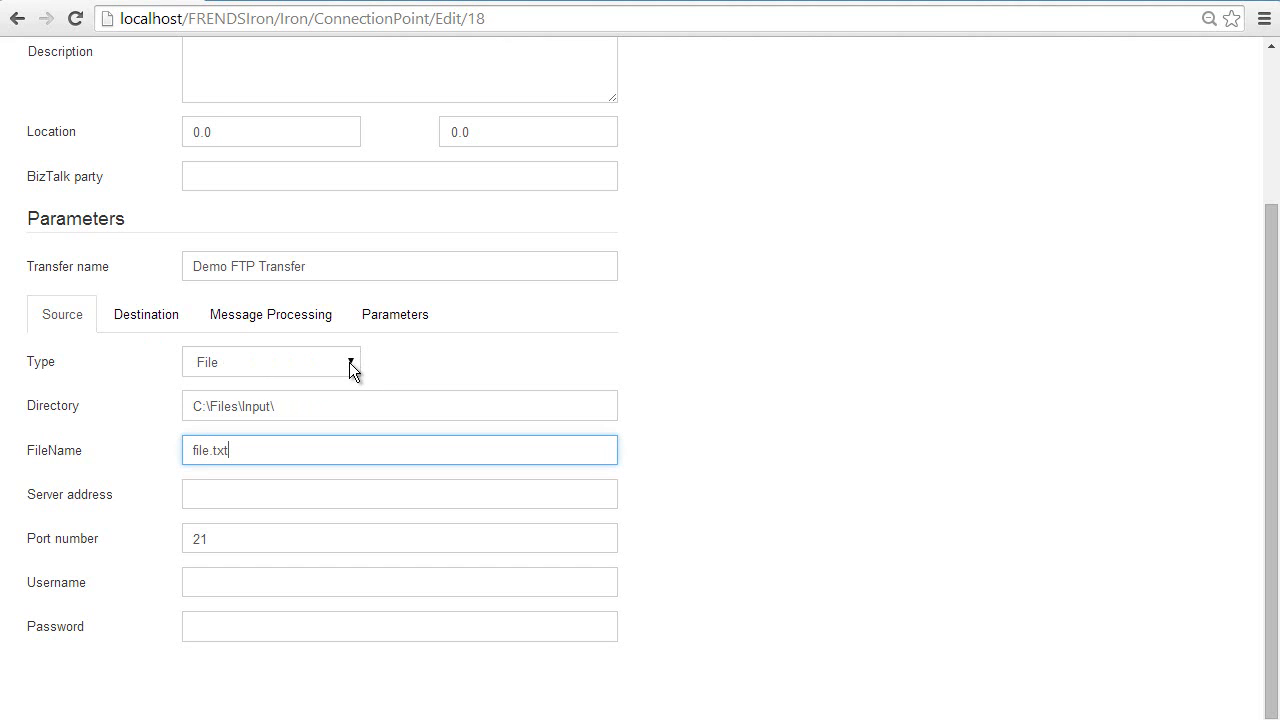
left_click(269, 361)
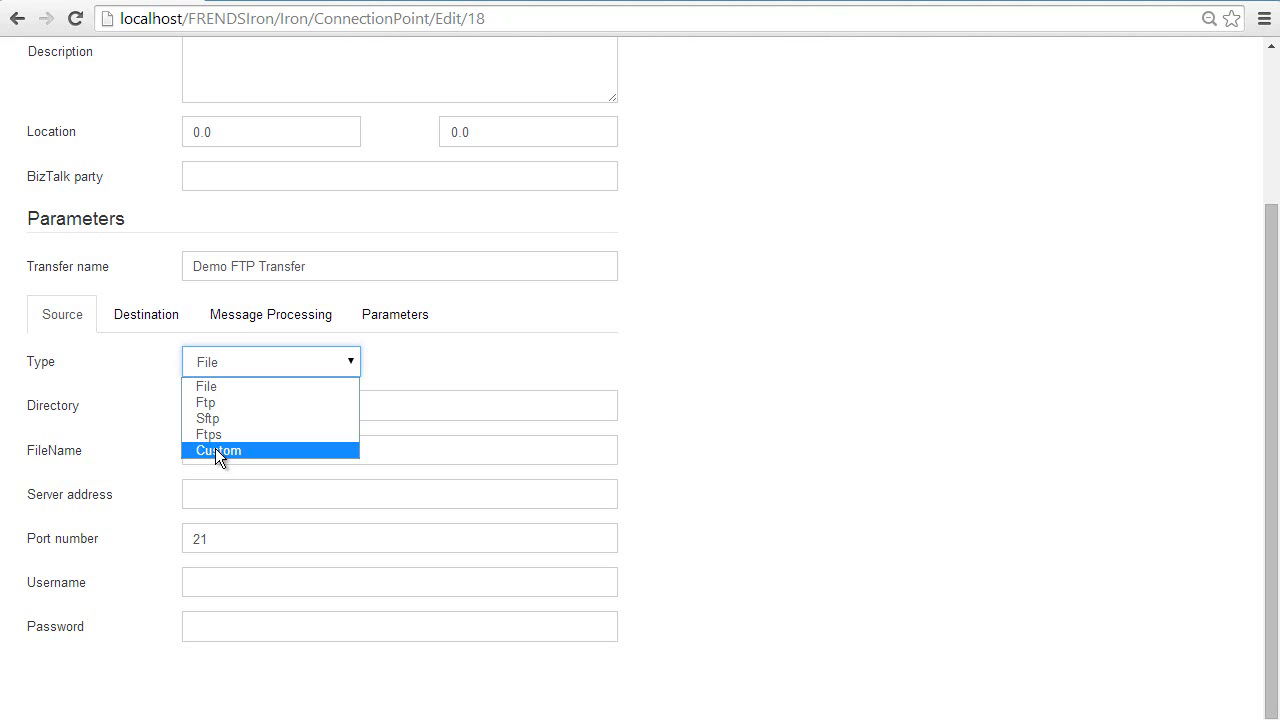
left_click(130, 390)
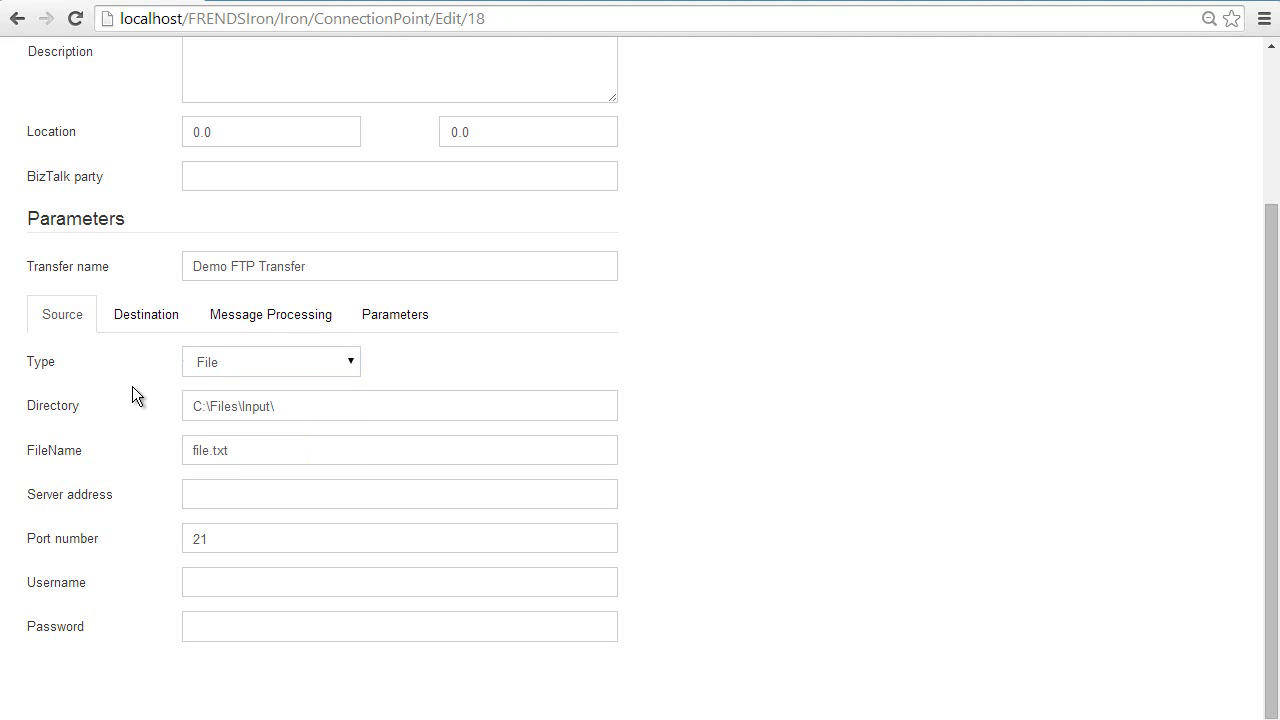
Step: Review the transfer's destination settings, including the directory, server address, port, username and password fields
left_click(148, 318)
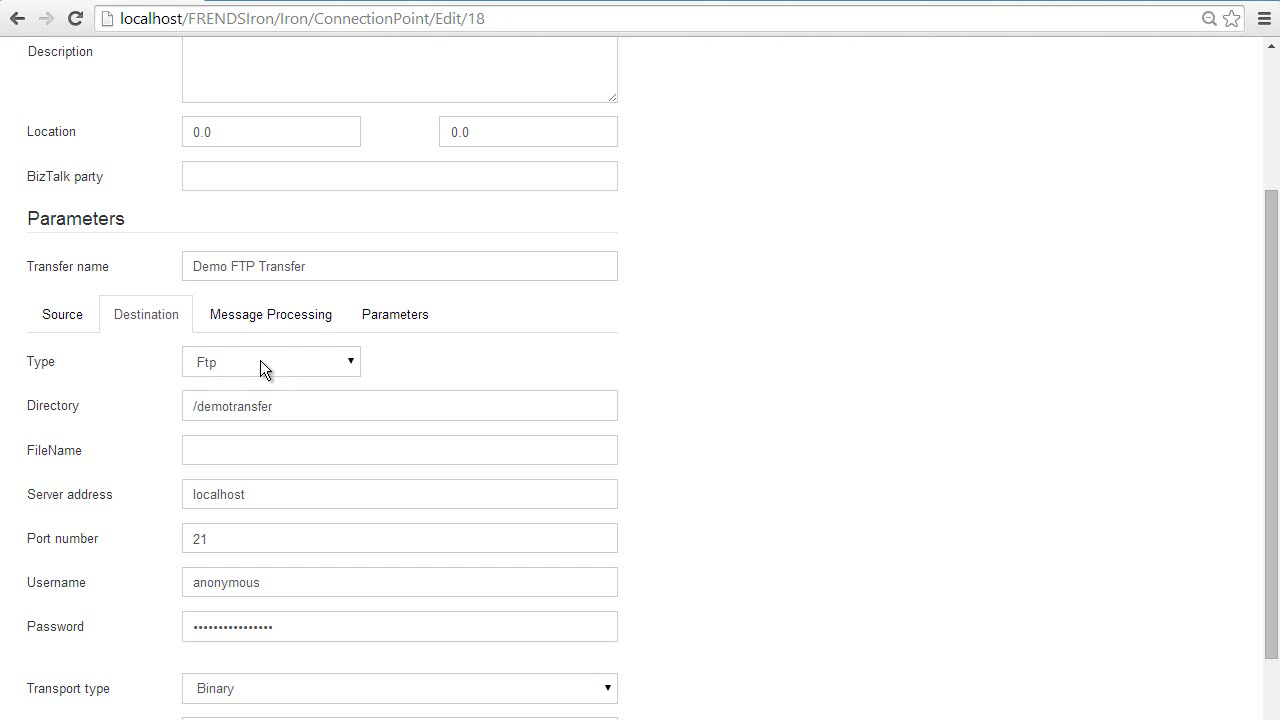
left_click(285, 411)
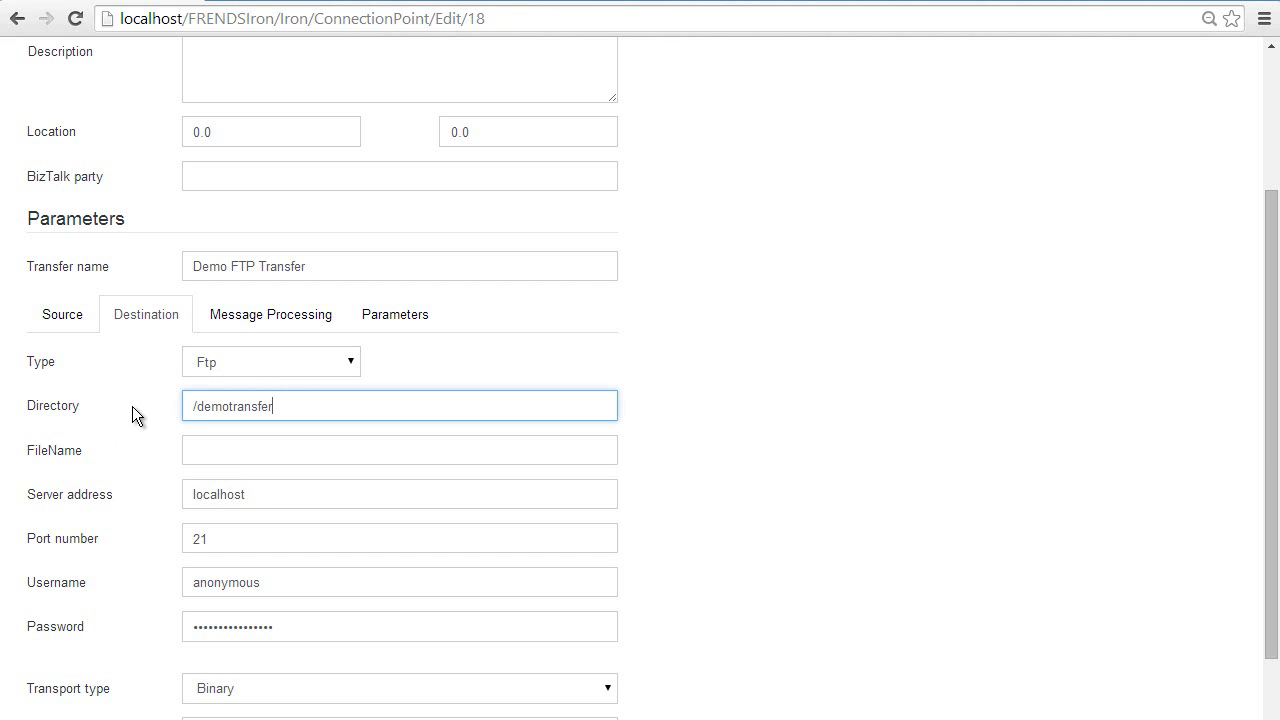
scroll(132, 406, "down", 1)
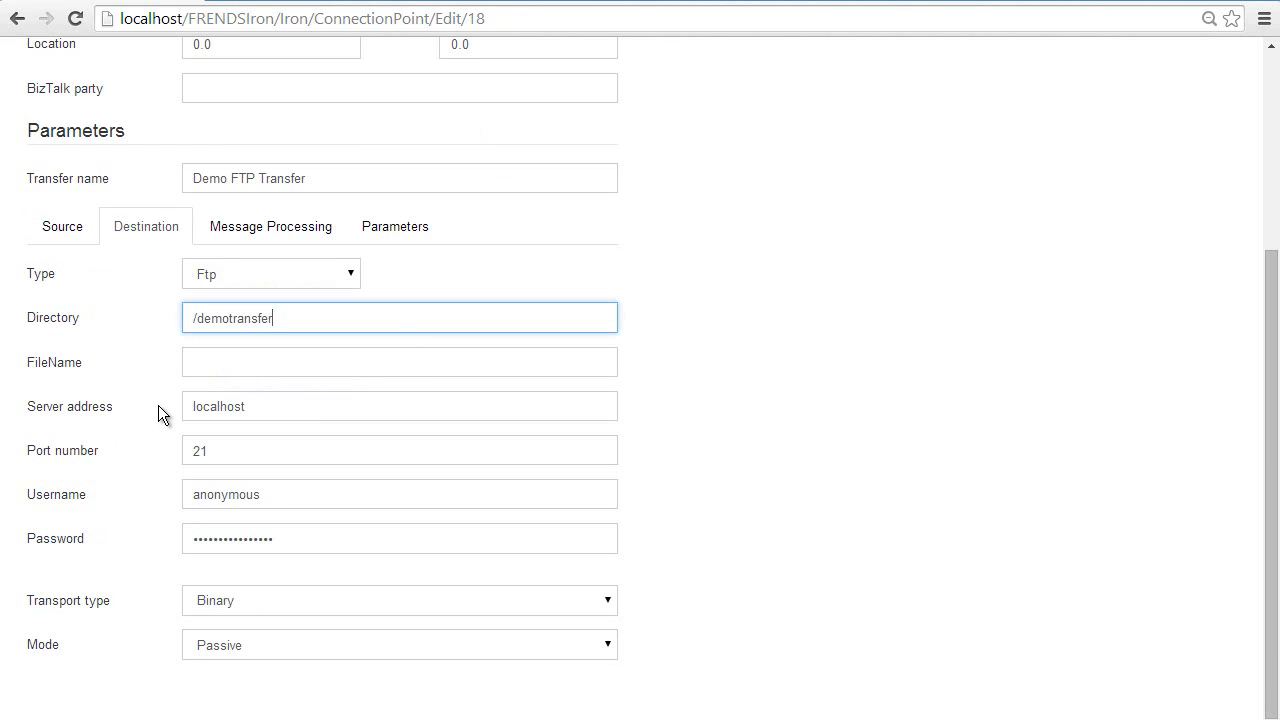
left_click(252, 411)
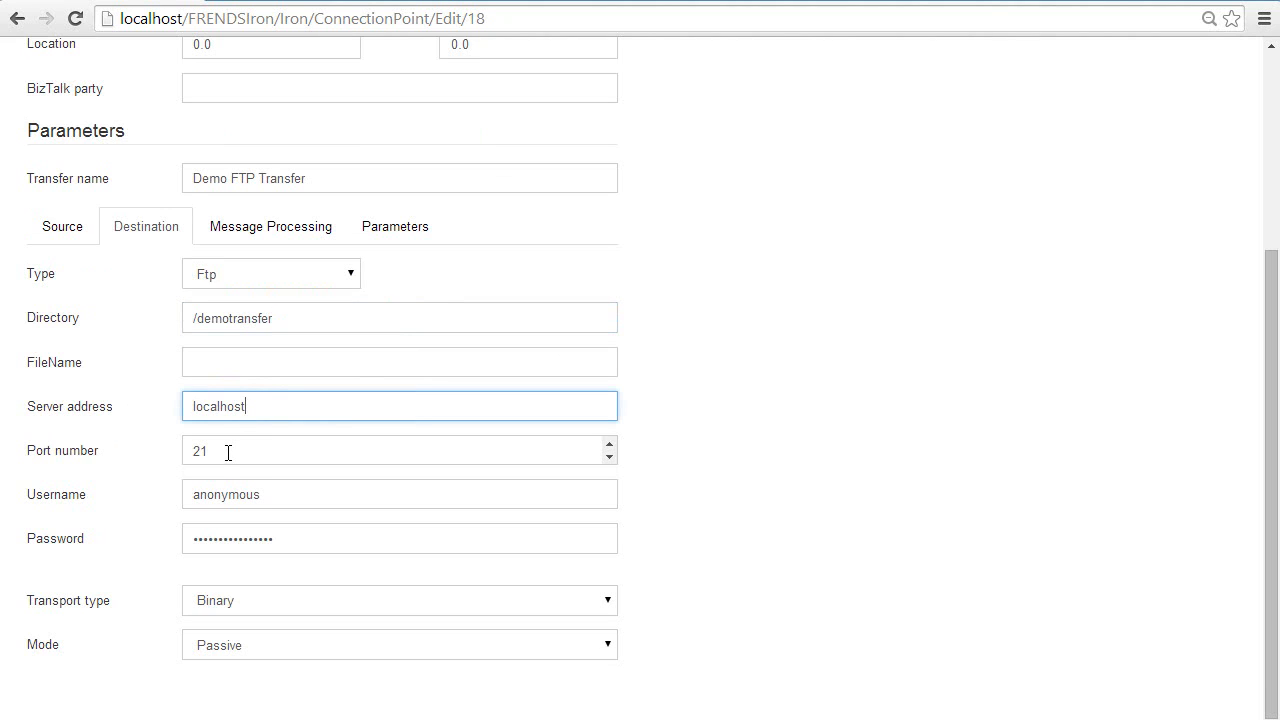
left_click(275, 498)
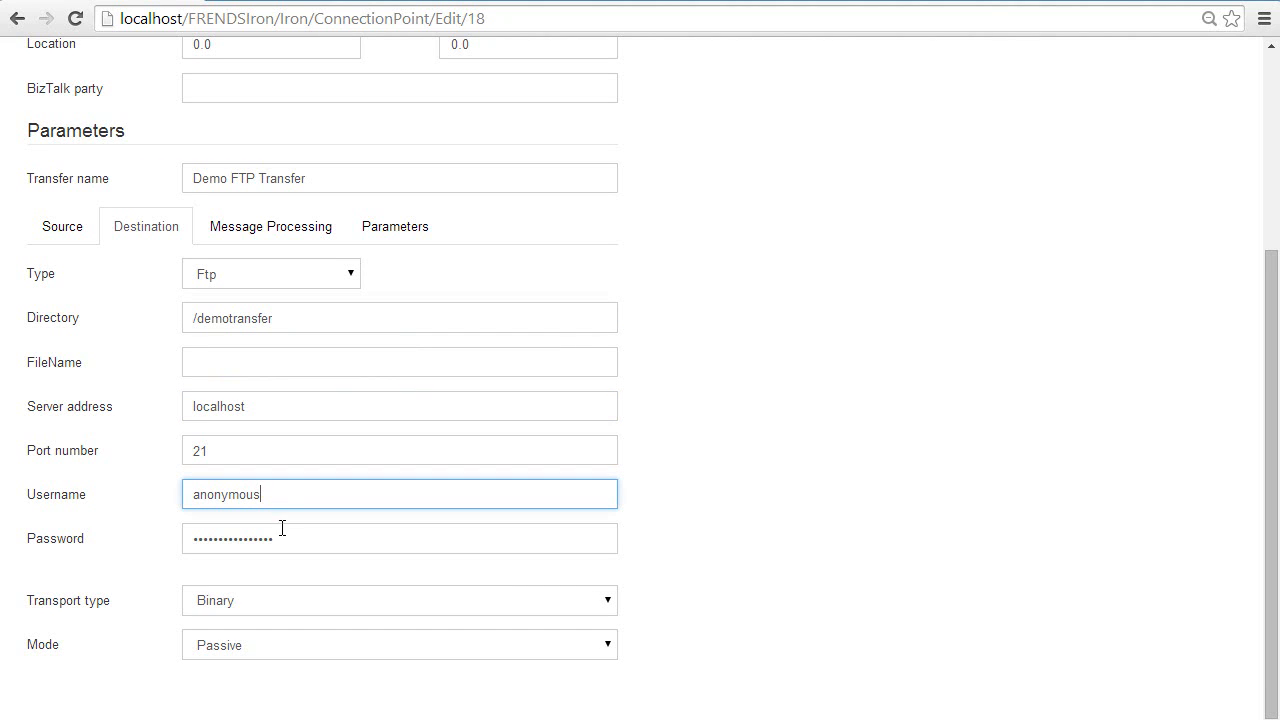
left_click(287, 539)
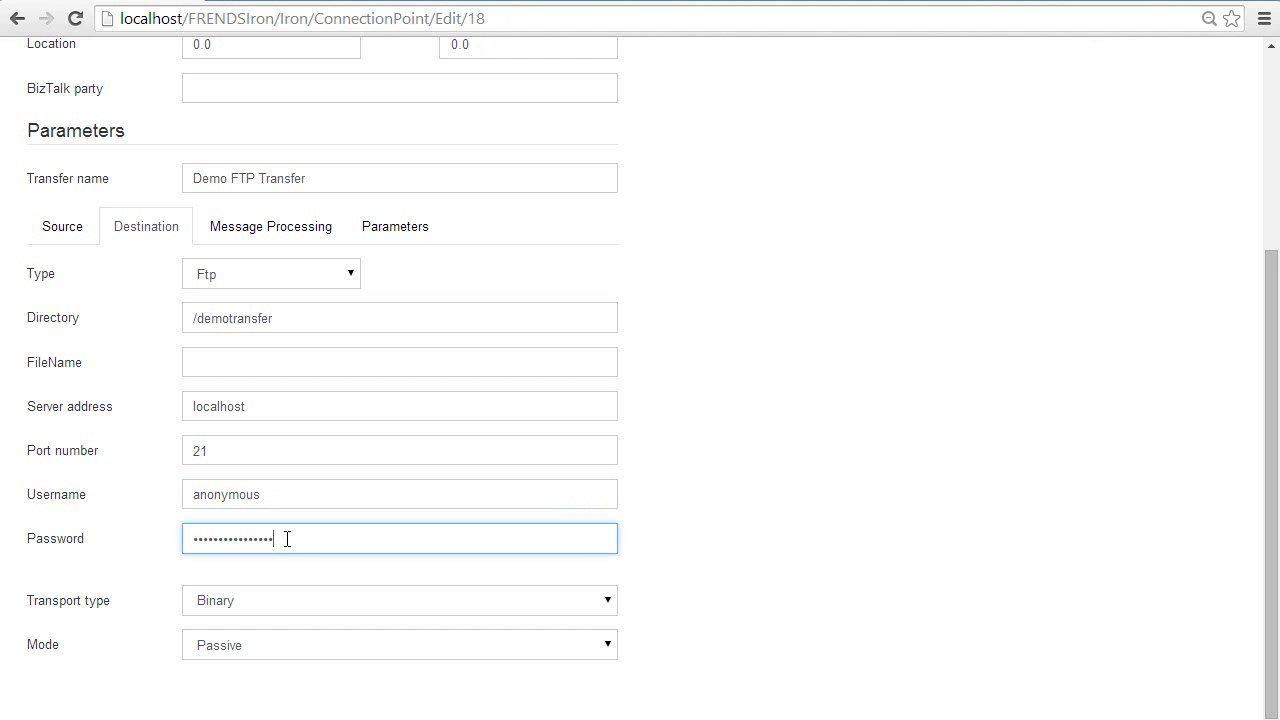
Step: Review the message processing steps and the processing types available for Step 1
left_click(287, 229)
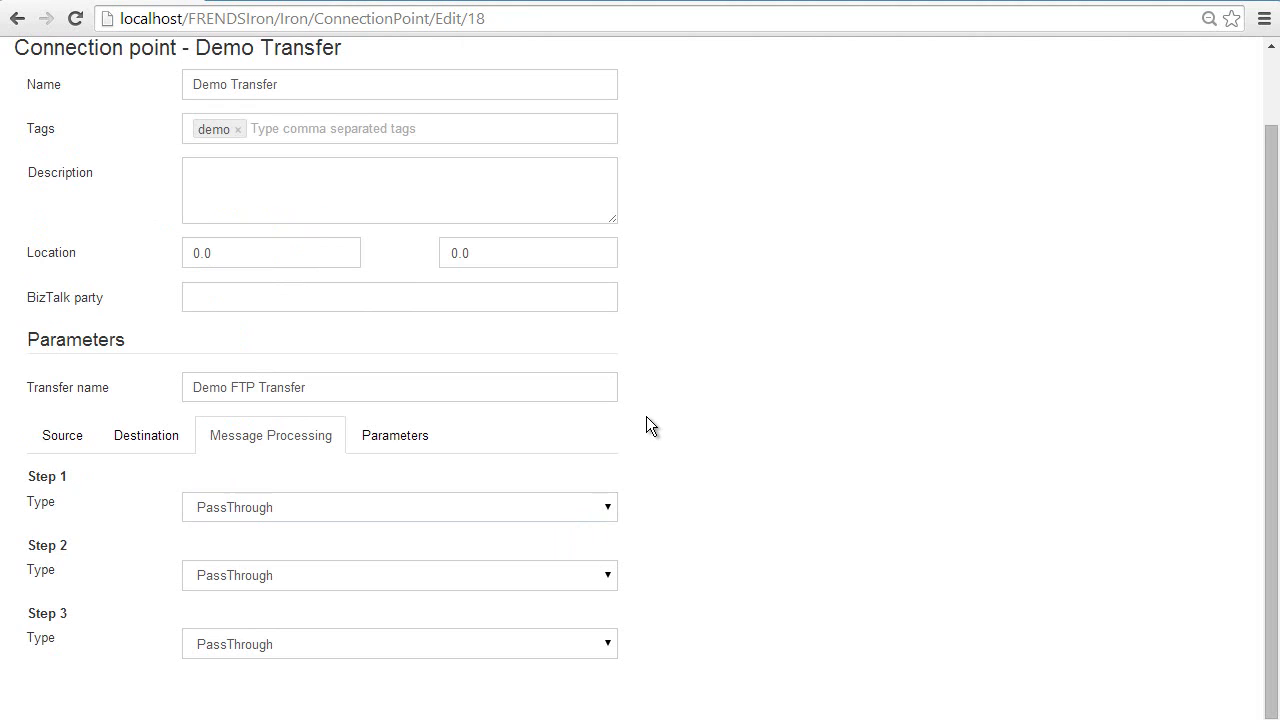
left_click(600, 506)
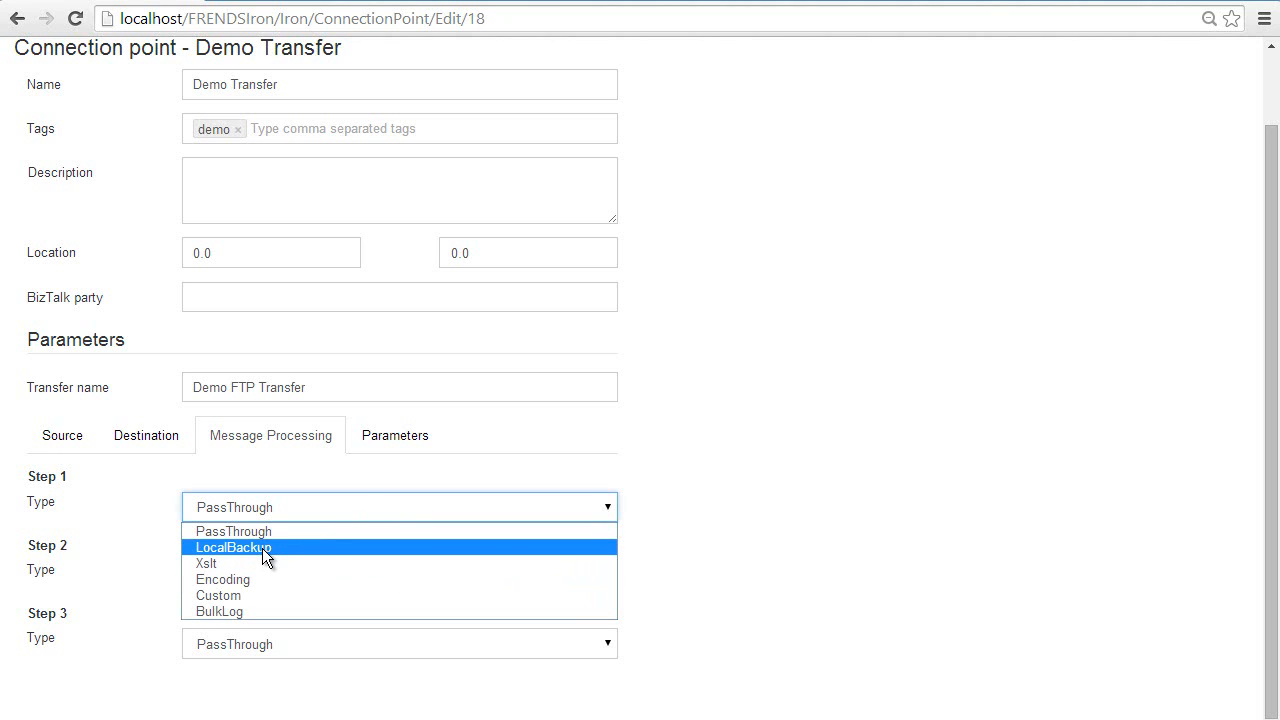
left_click(157, 491)
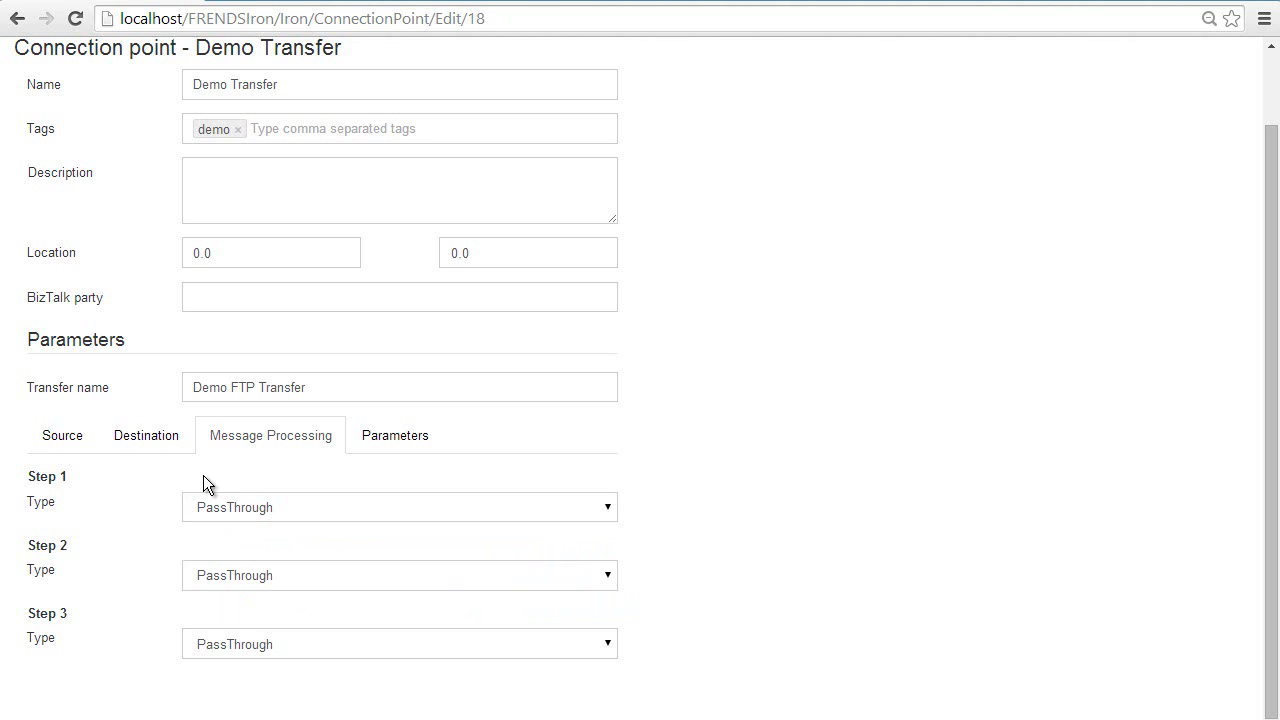
Step: In the transfer parameters, enable creating destination directories and set the source operation to Nothing
left_click(390, 440)
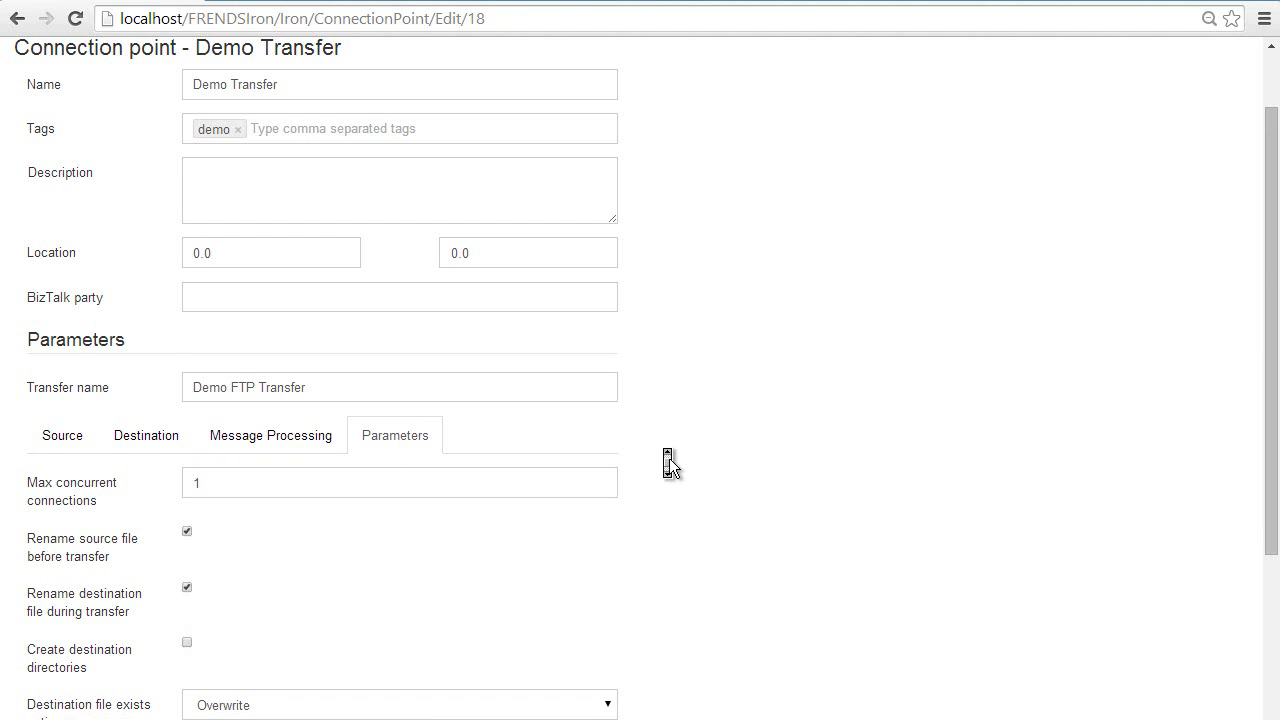
scroll(669, 458, "down", 3)
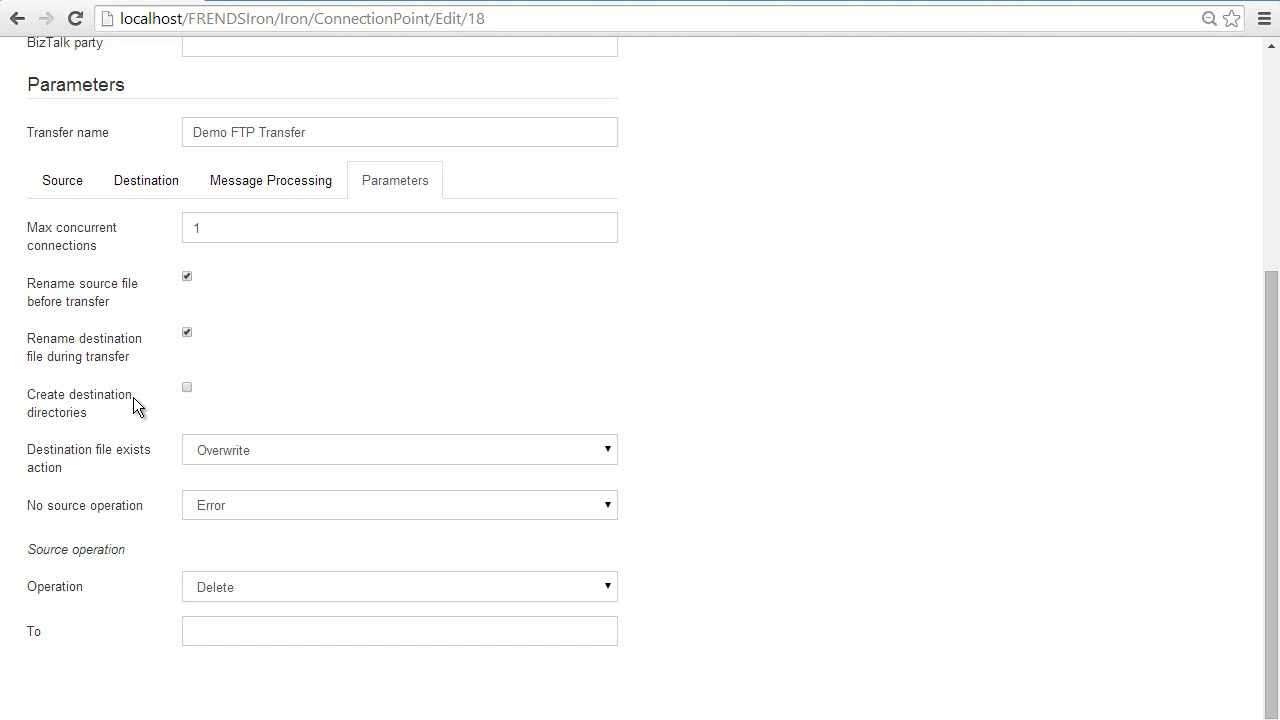
left_click(186, 388)
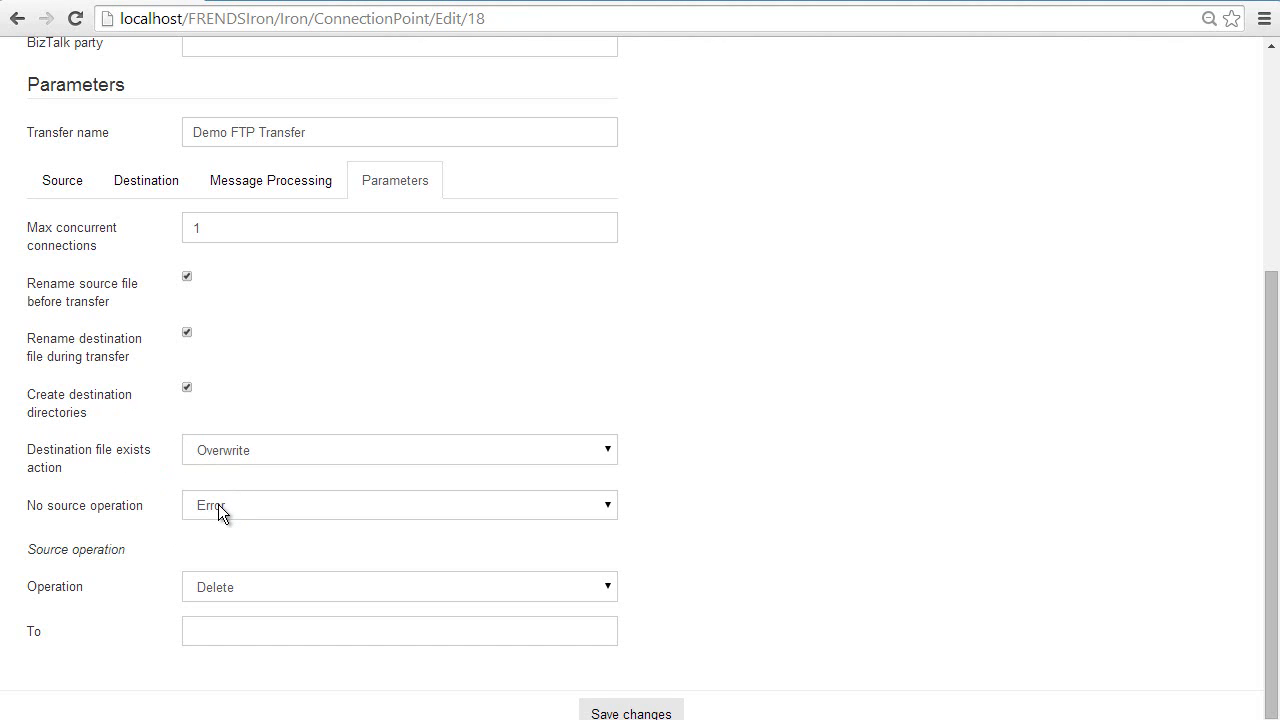
left_click(227, 592)
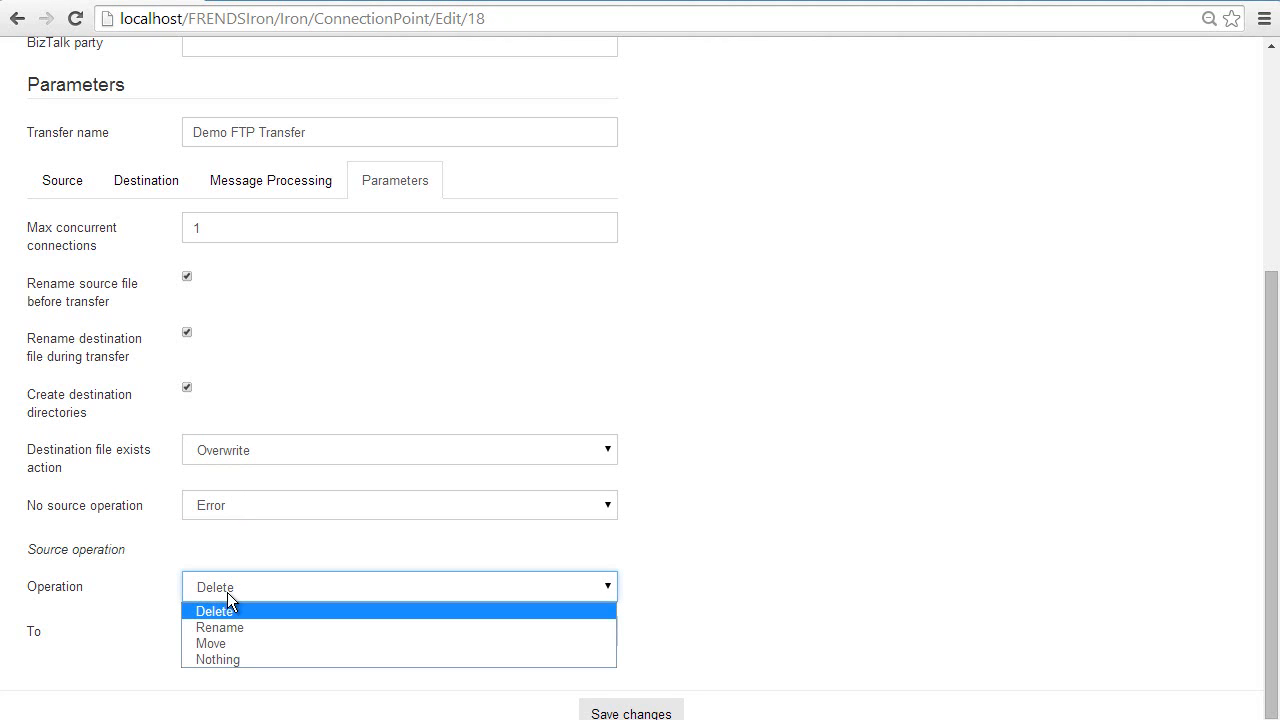
left_click(225, 659)
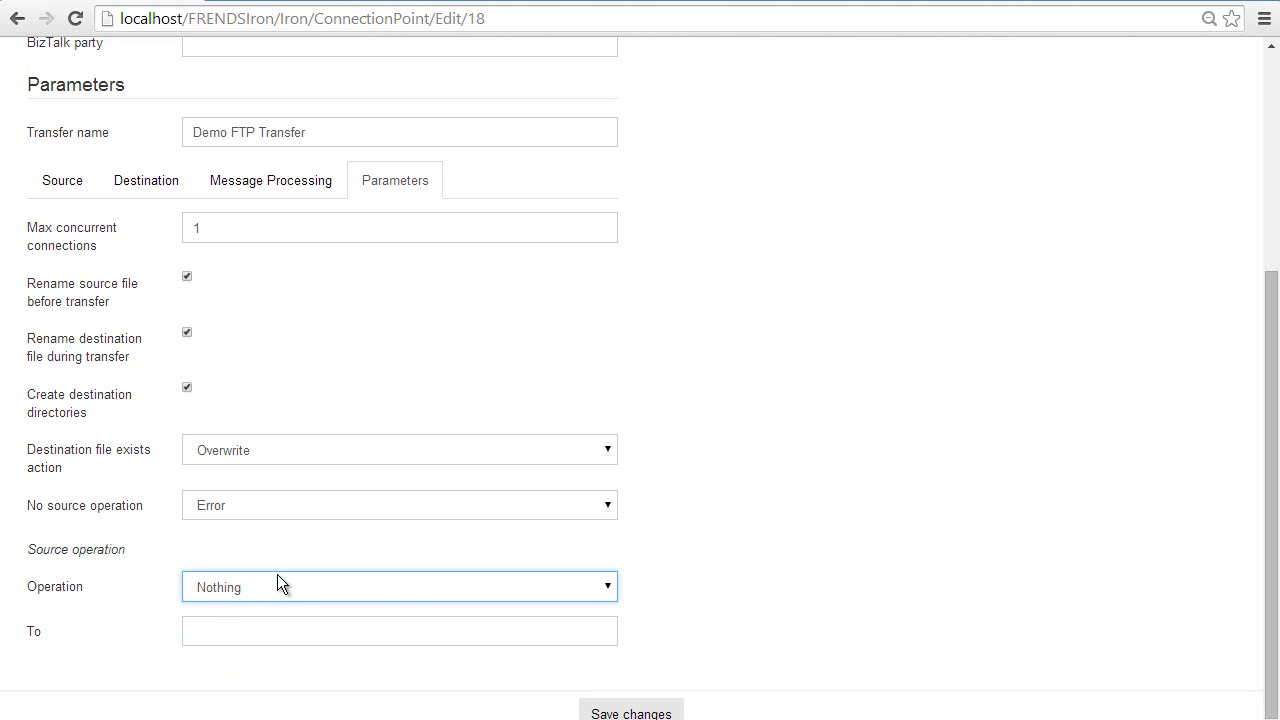
Step: Save the connection point changes and decline password saving for this site
left_click(631, 713)
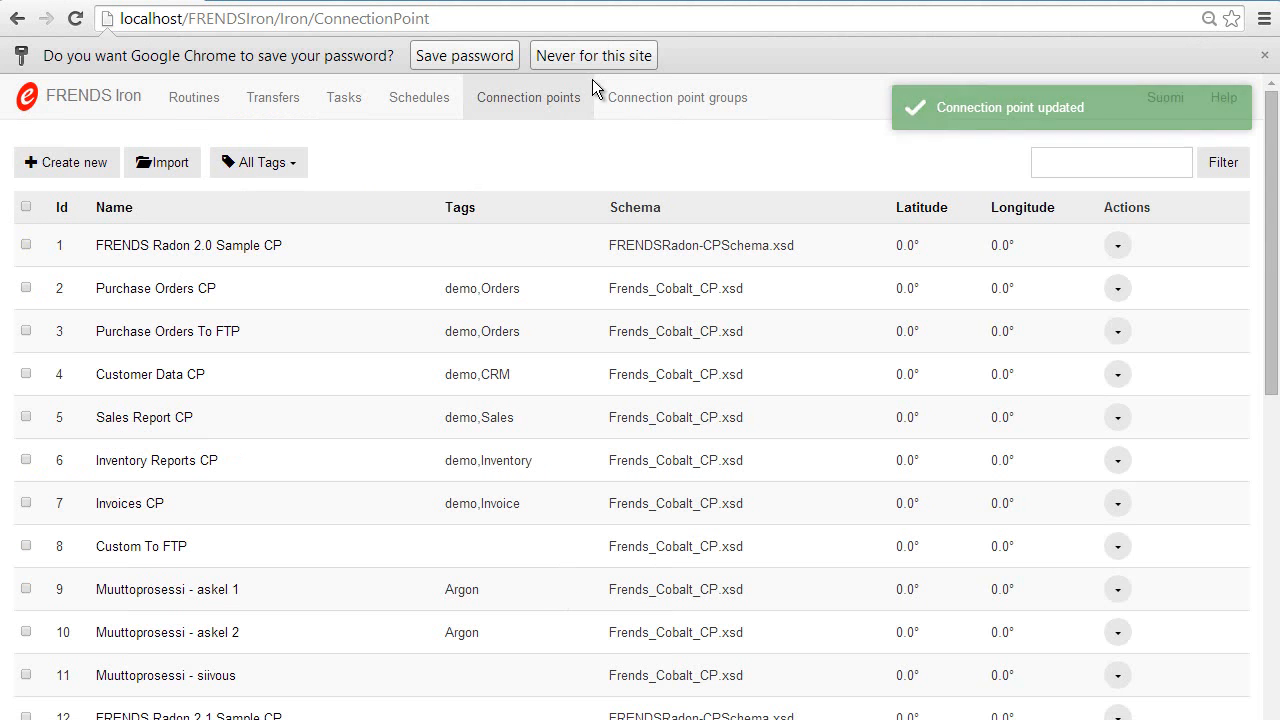
left_click(614, 58)
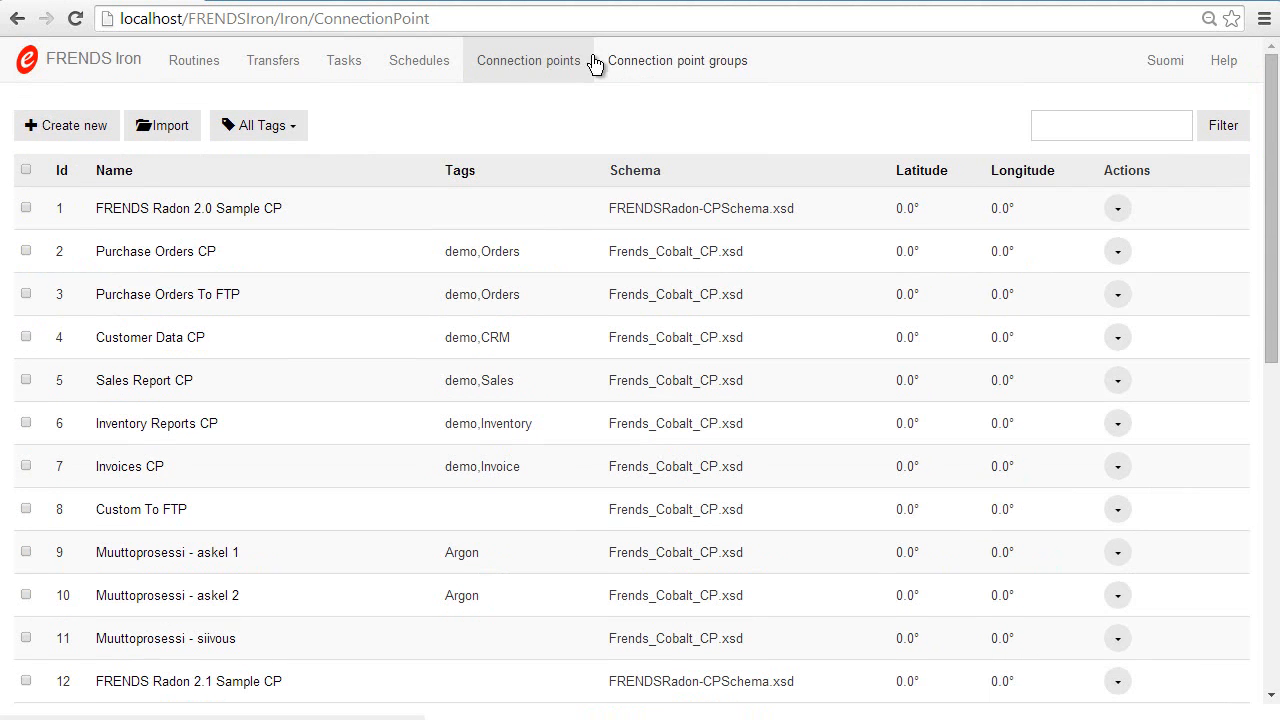
Step: Open the Demo Transfer routine and review its schedule settings and FRENDS Cobalt 2.1 task options
left_click(204, 75)
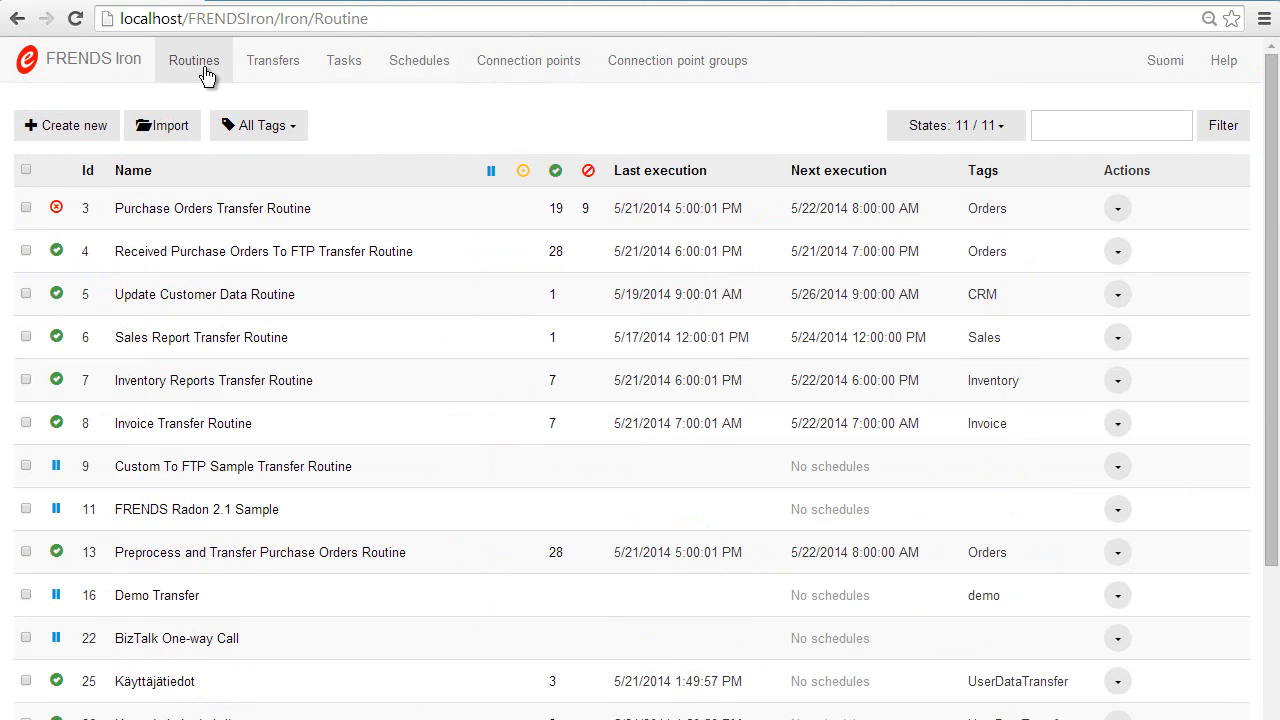
left_click(148, 600)
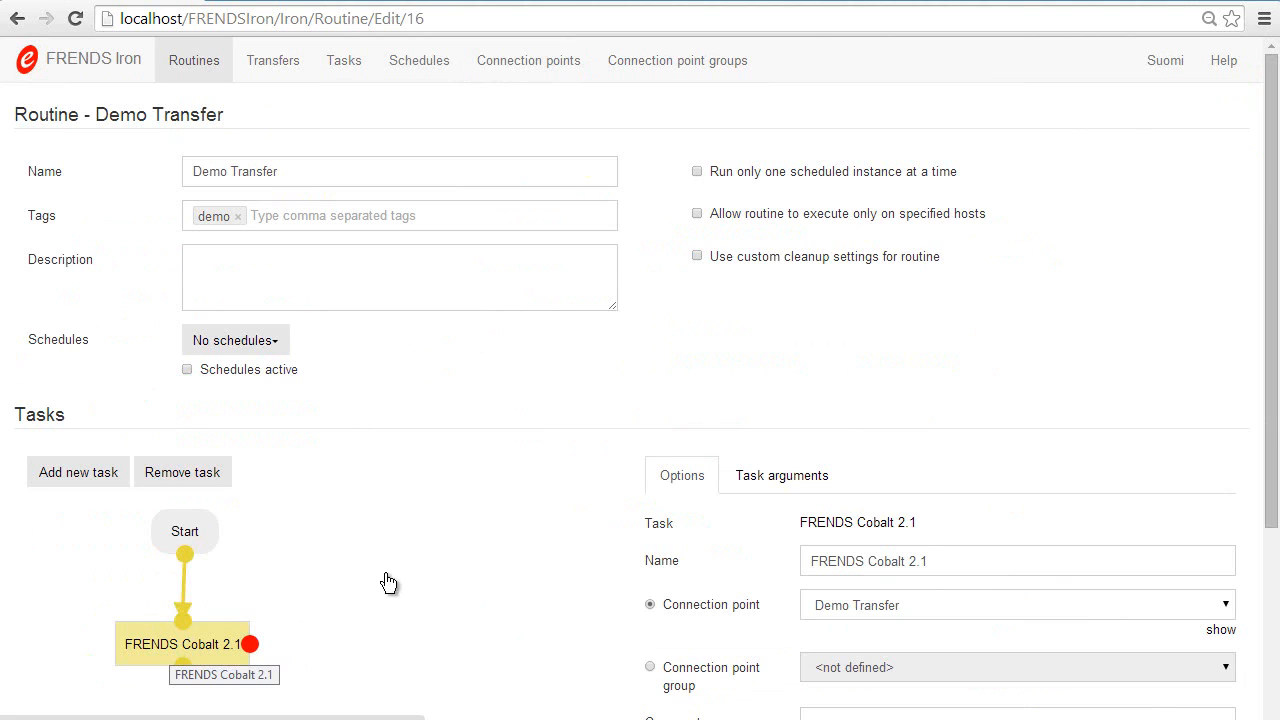
scroll(456, 509, "down", 3)
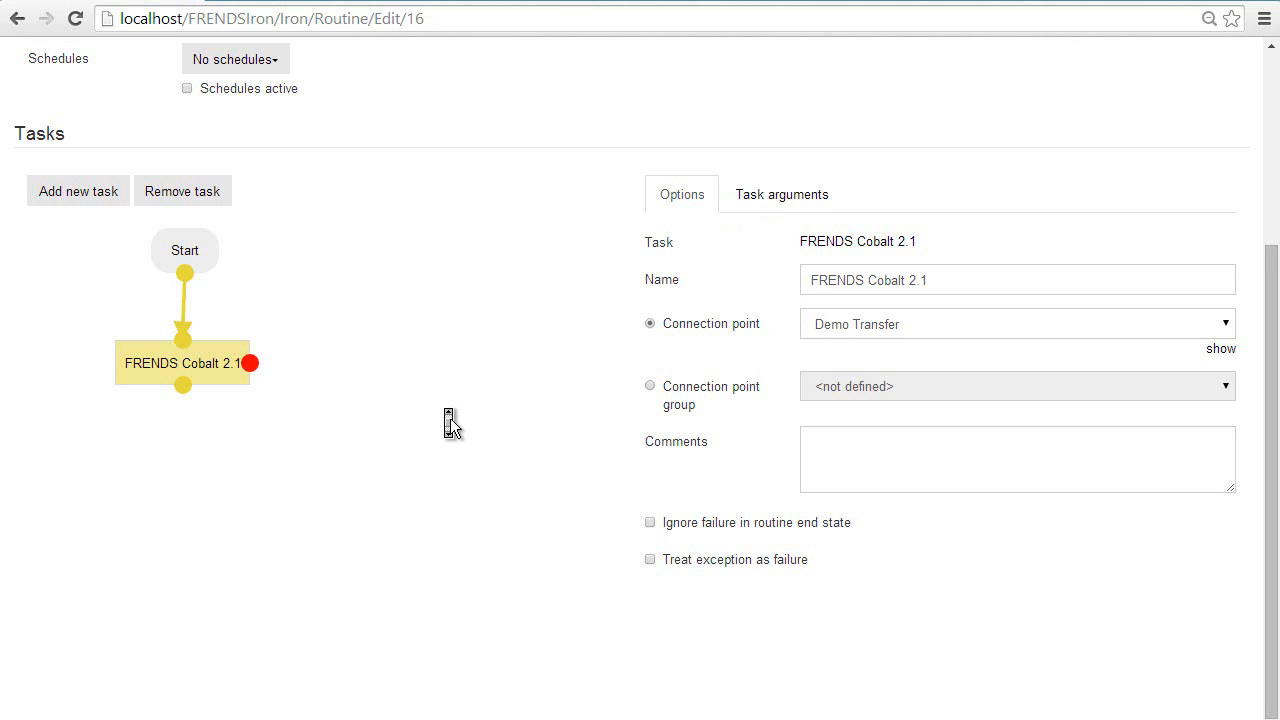
scroll(450, 418, "up", 3)
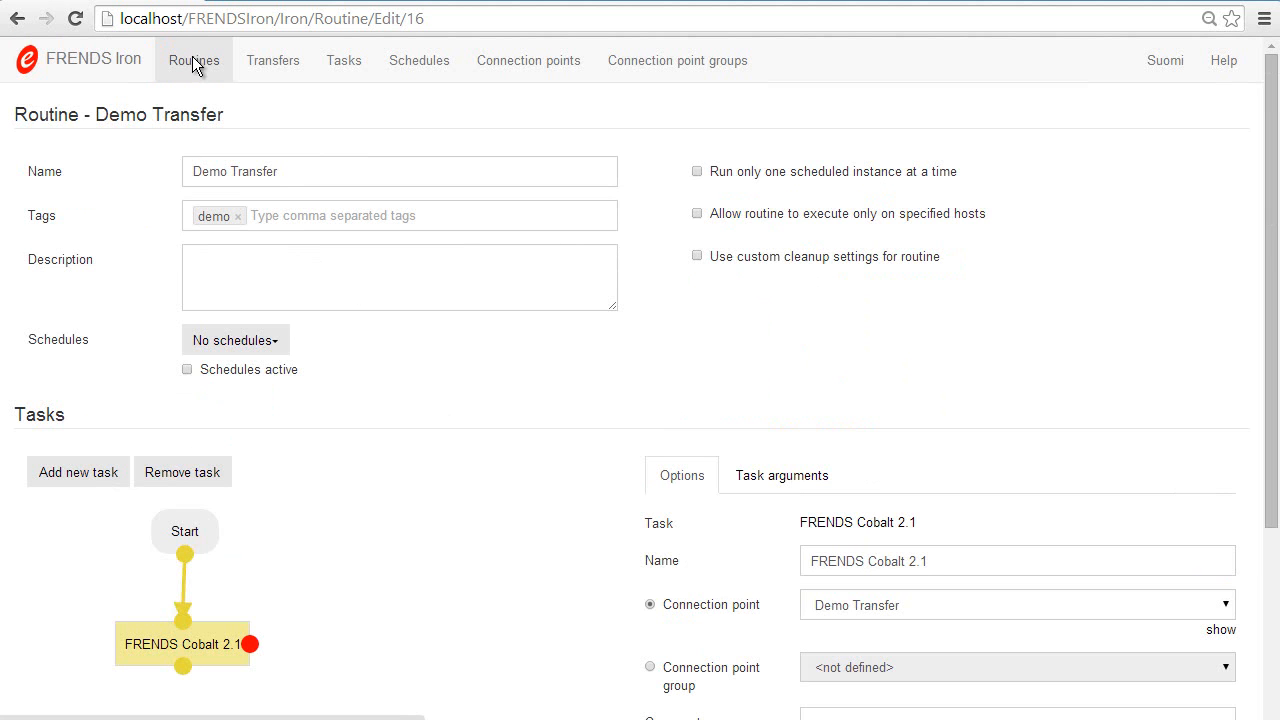
Step: Return to the routine list and run the Demo Transfer routine once
left_click(194, 61)
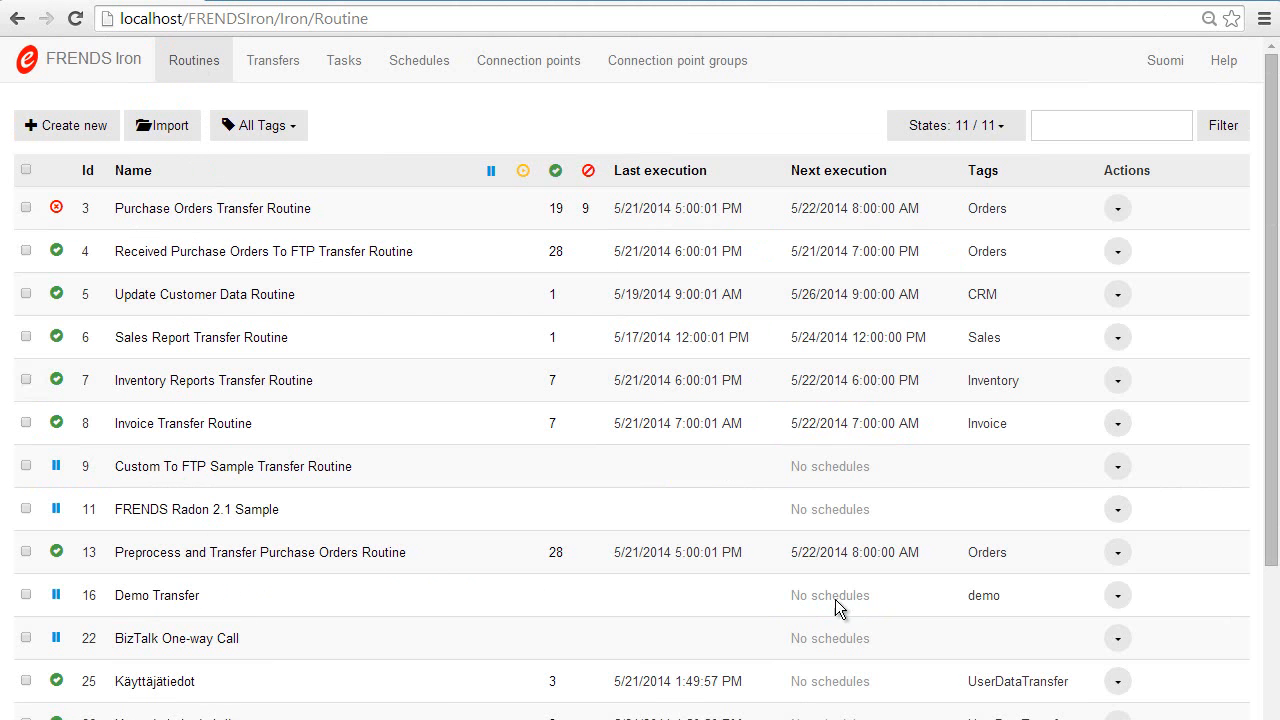
left_click(1120, 596)
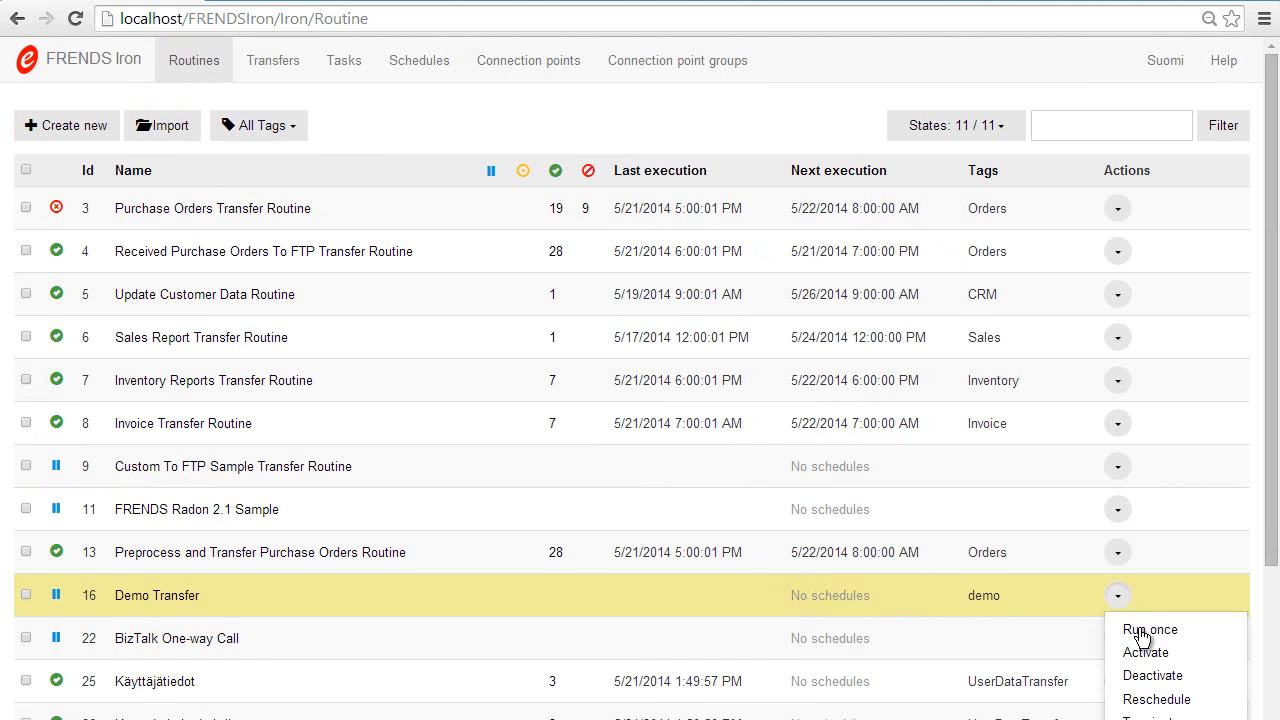
left_click(1143, 629)
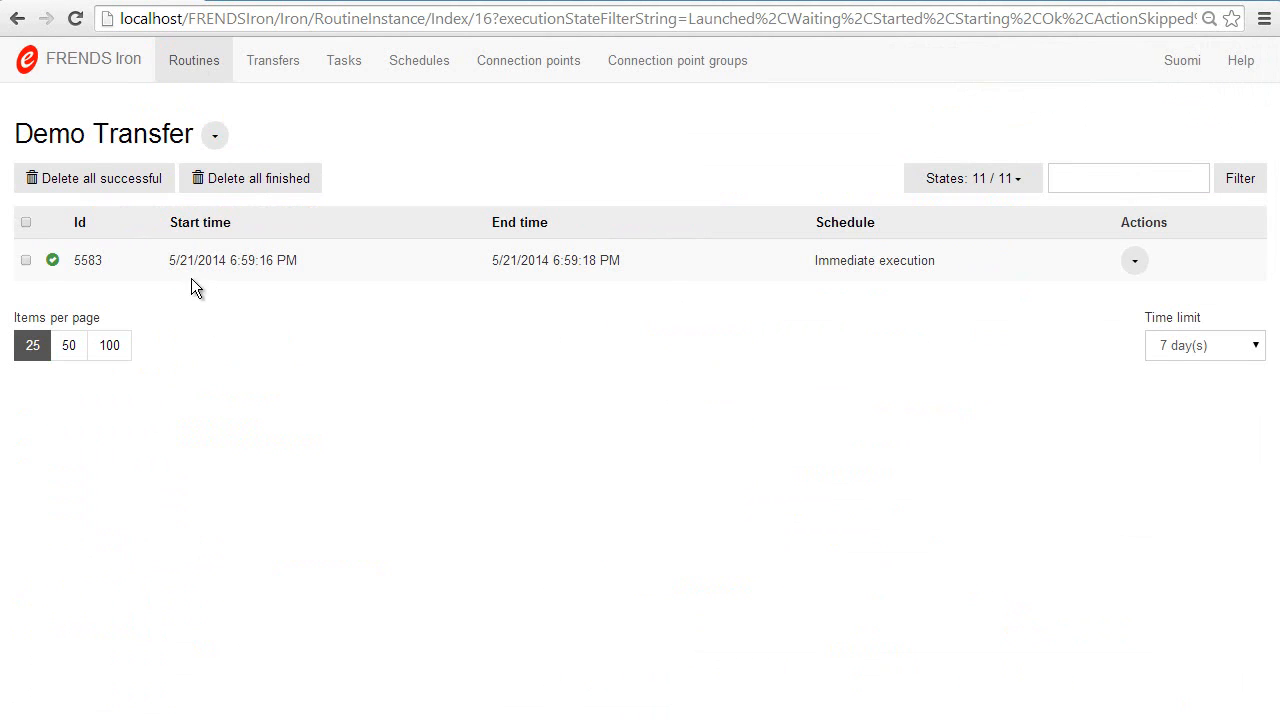
Step: Inspect the task result of the Demo Transfer run, and check the demotransfer folder inside DemoFTP in File Explorer for the transferred file
left_click(336, 267)
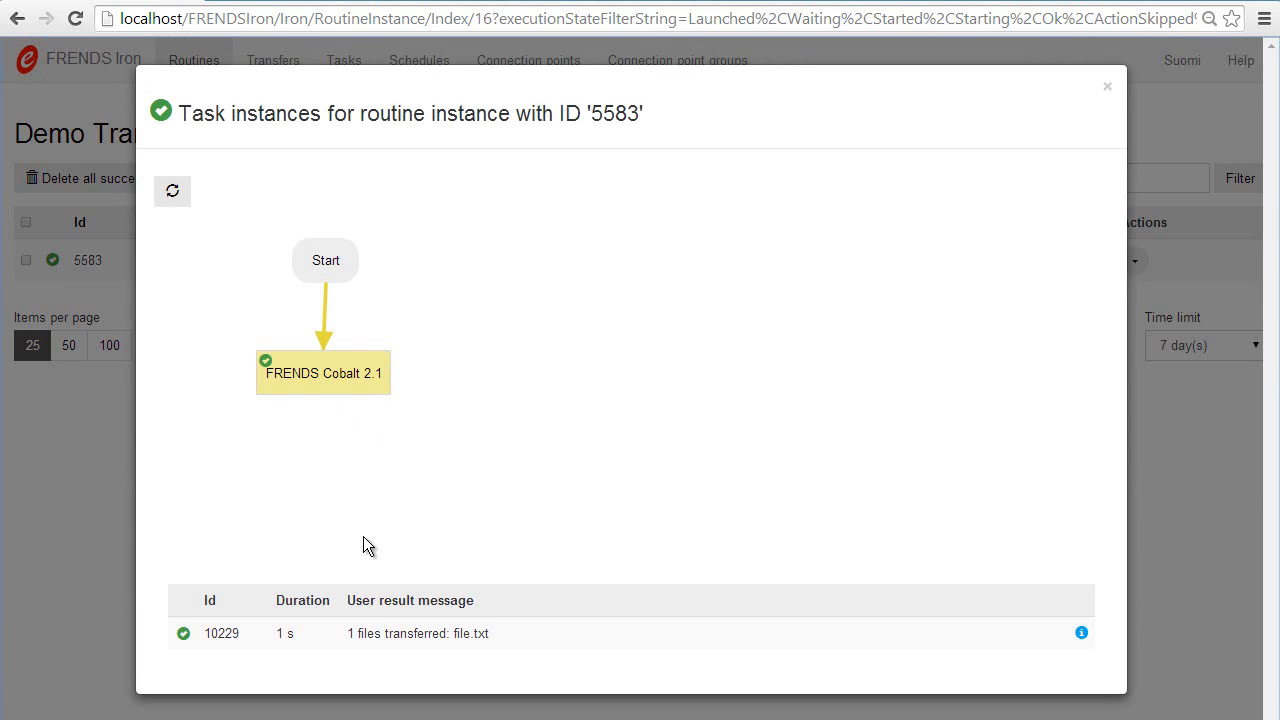
left_click(88, 557)
mouse_move(200, 719)
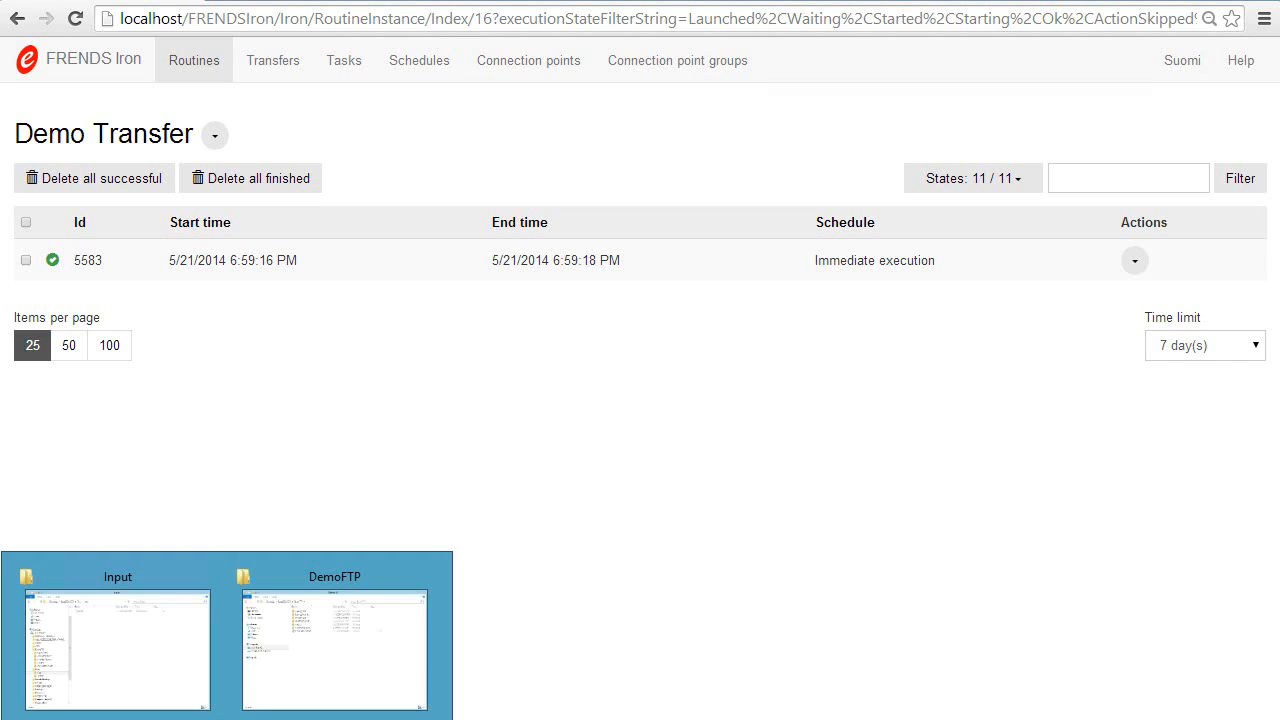
left_click(312, 661)
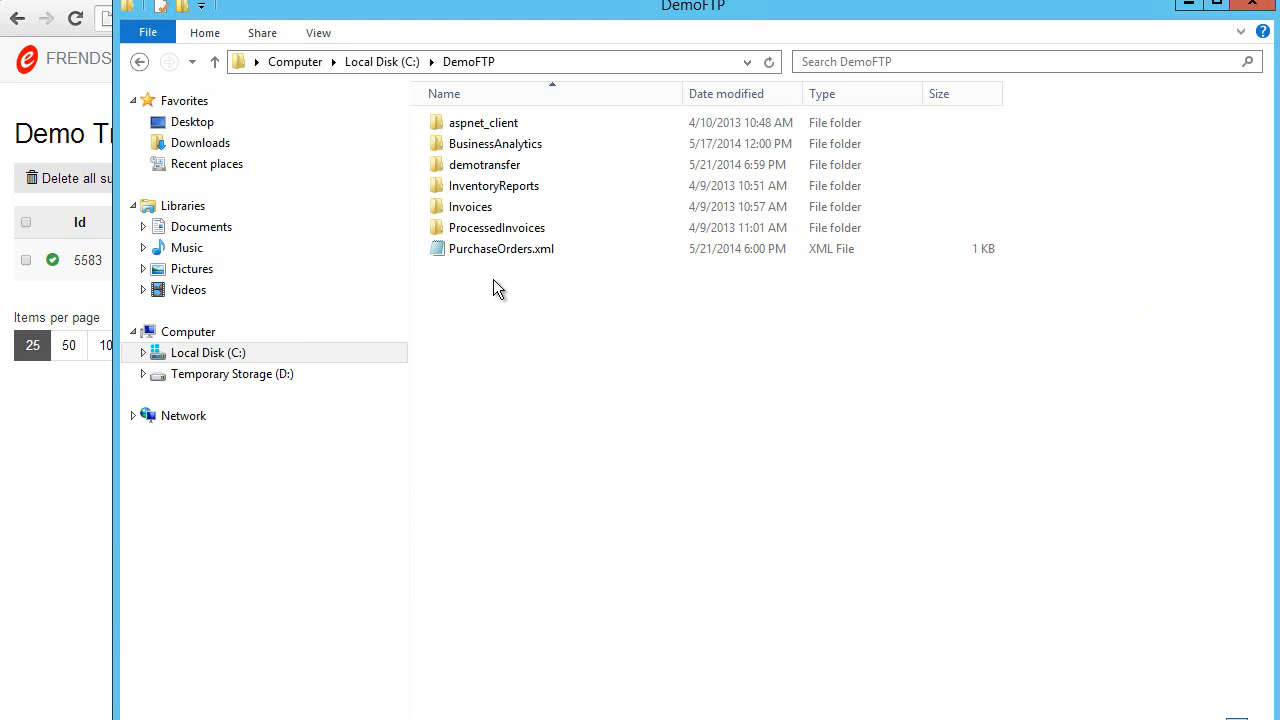
double_click(478, 168)
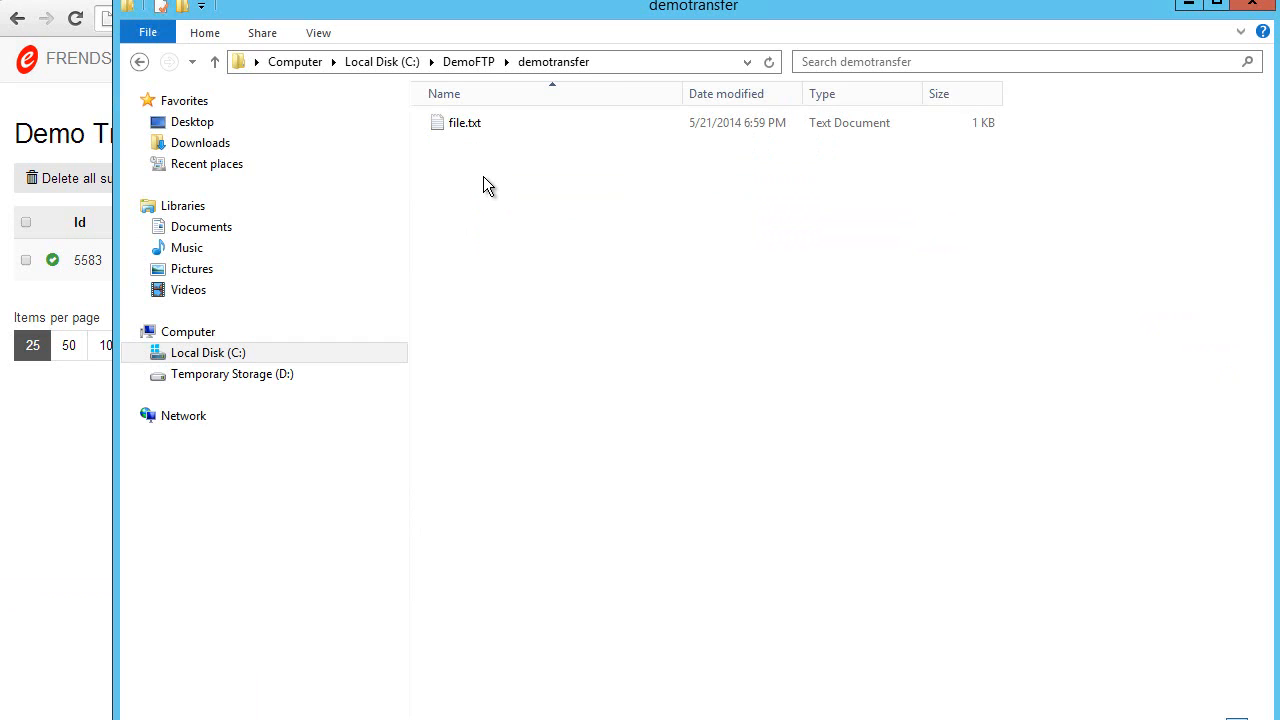
left_click(80, 489)
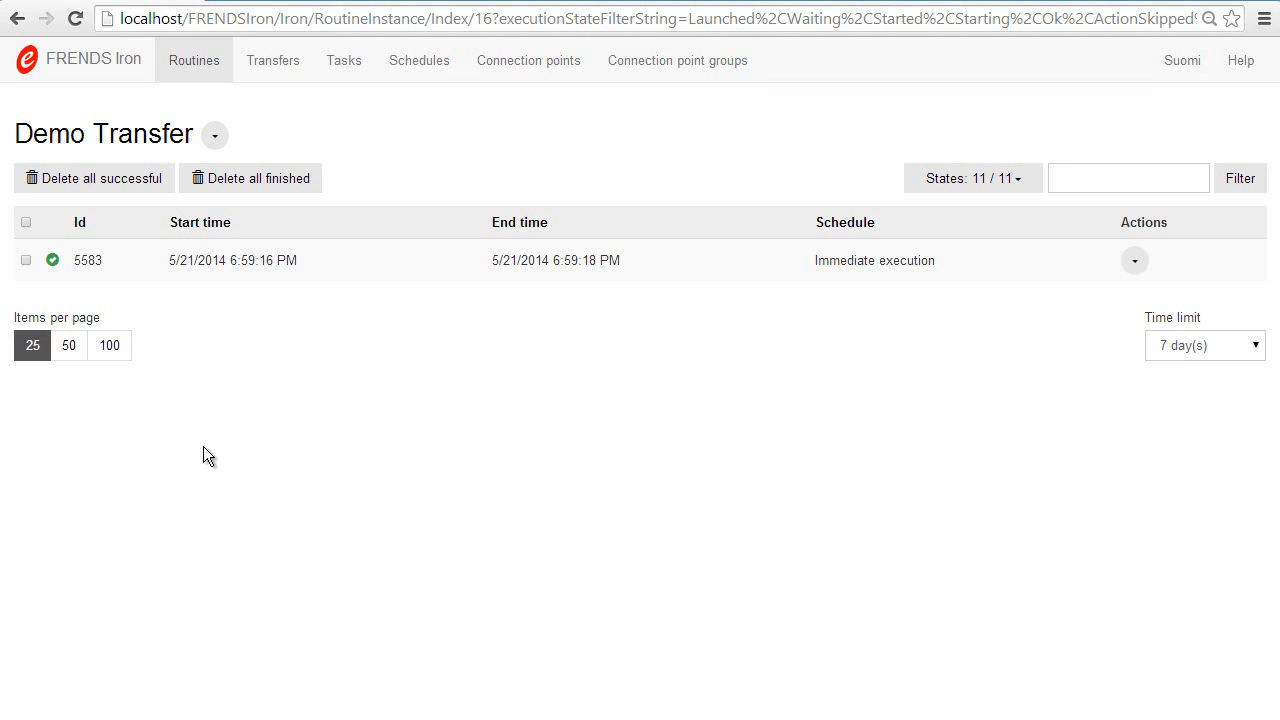
Step: Switch to IIS Manager, stop the DemoFTP site, and return to the browser
left_click(416, 718)
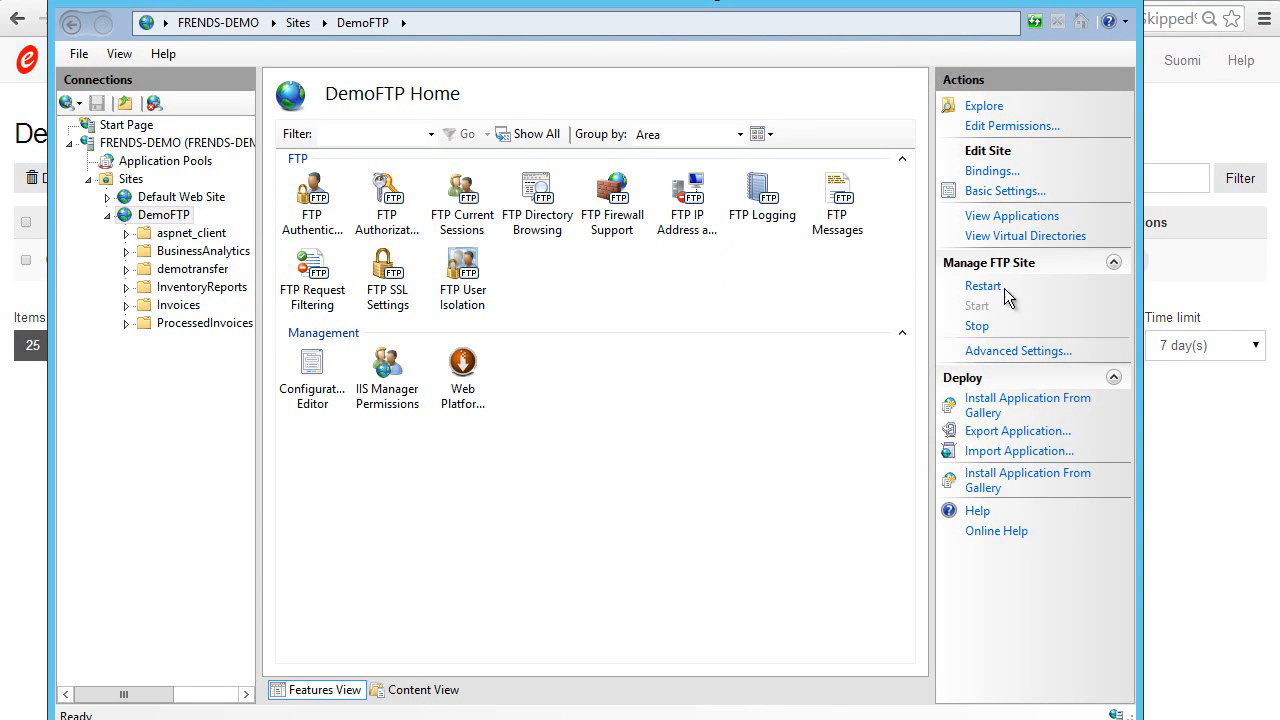
left_click(977, 326)
left_click(1175, 415)
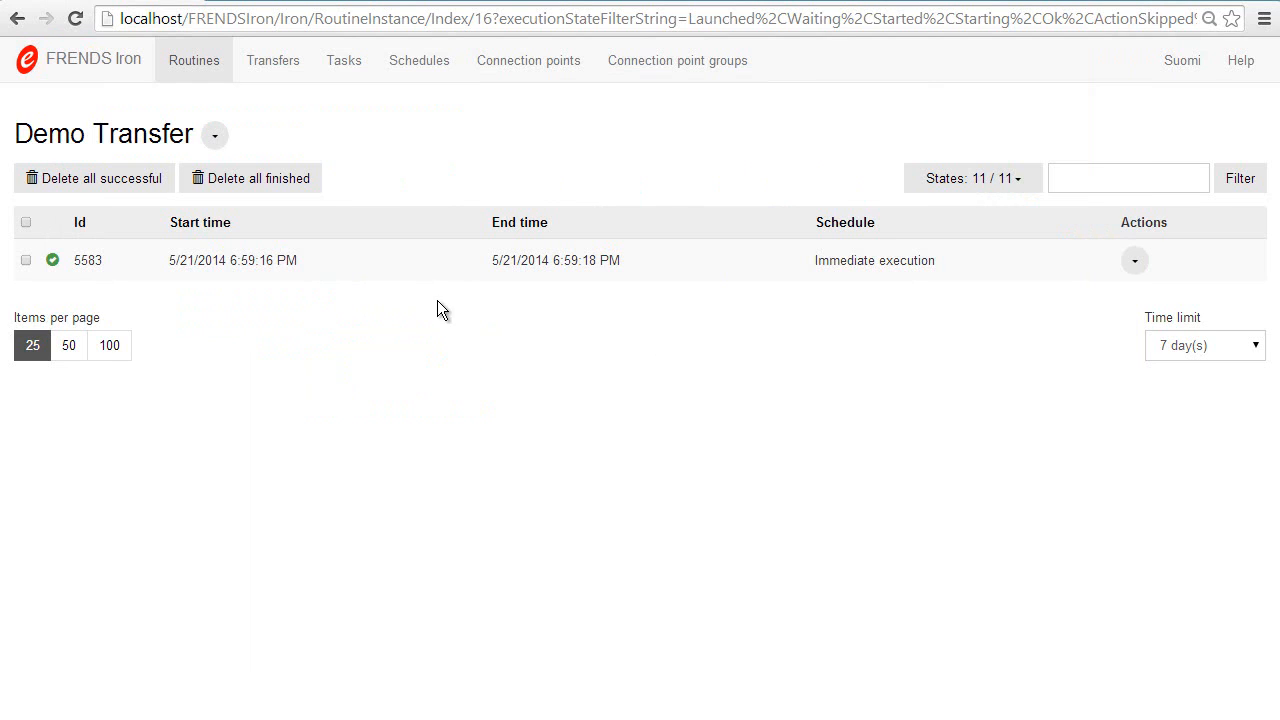
Step: Open the FRENDS Radon 2.1 Sample CP connection point and examine the EntryType condition in its filter string
left_click(503, 62)
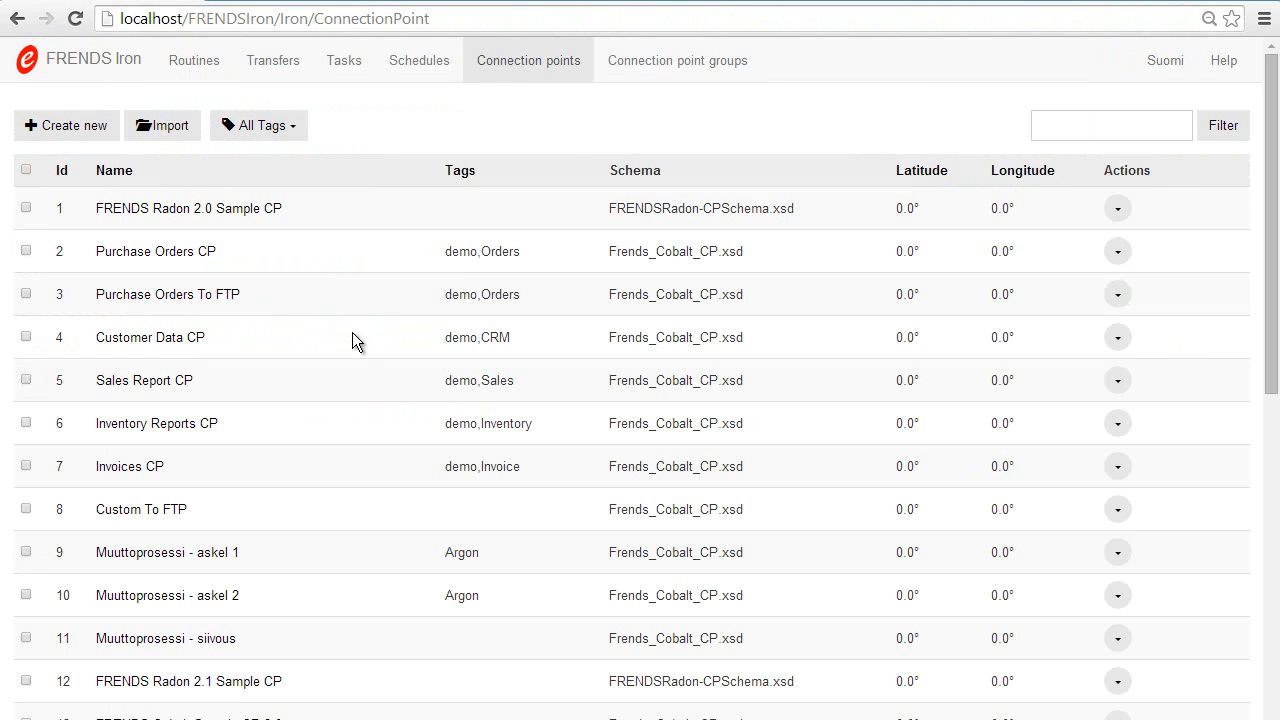
left_click(181, 690)
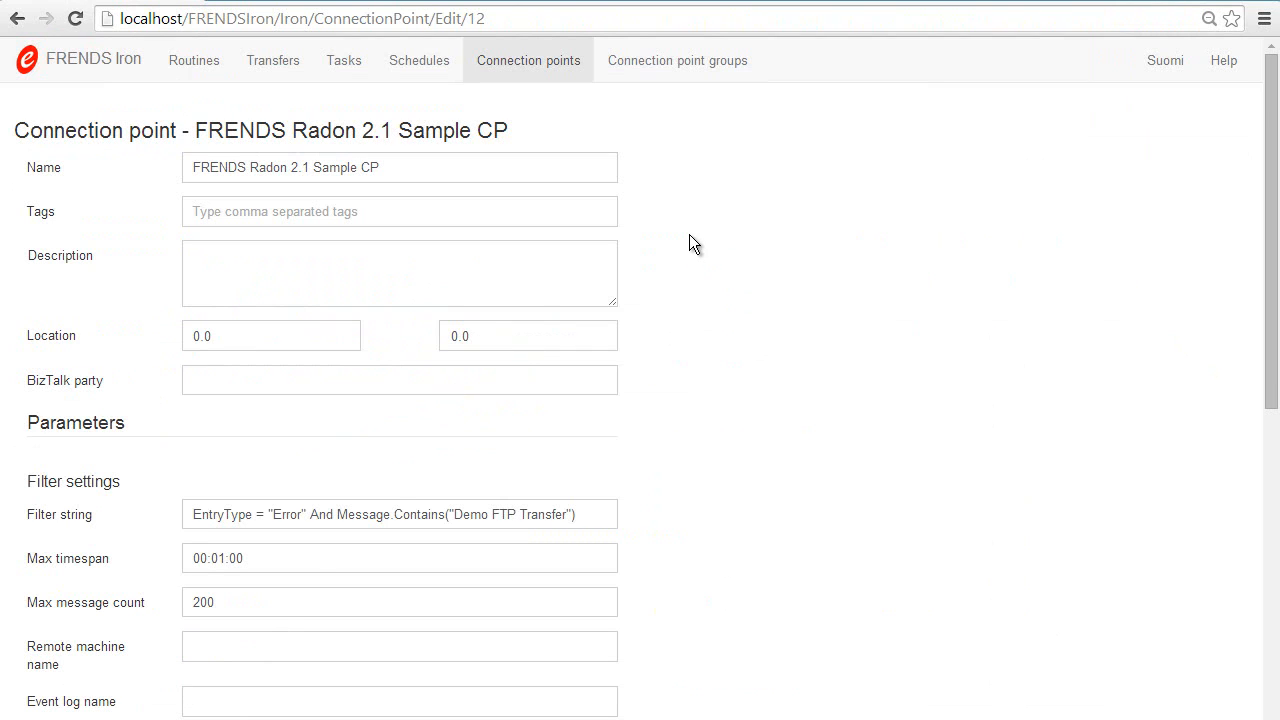
scroll(664, 316, "down", 4)
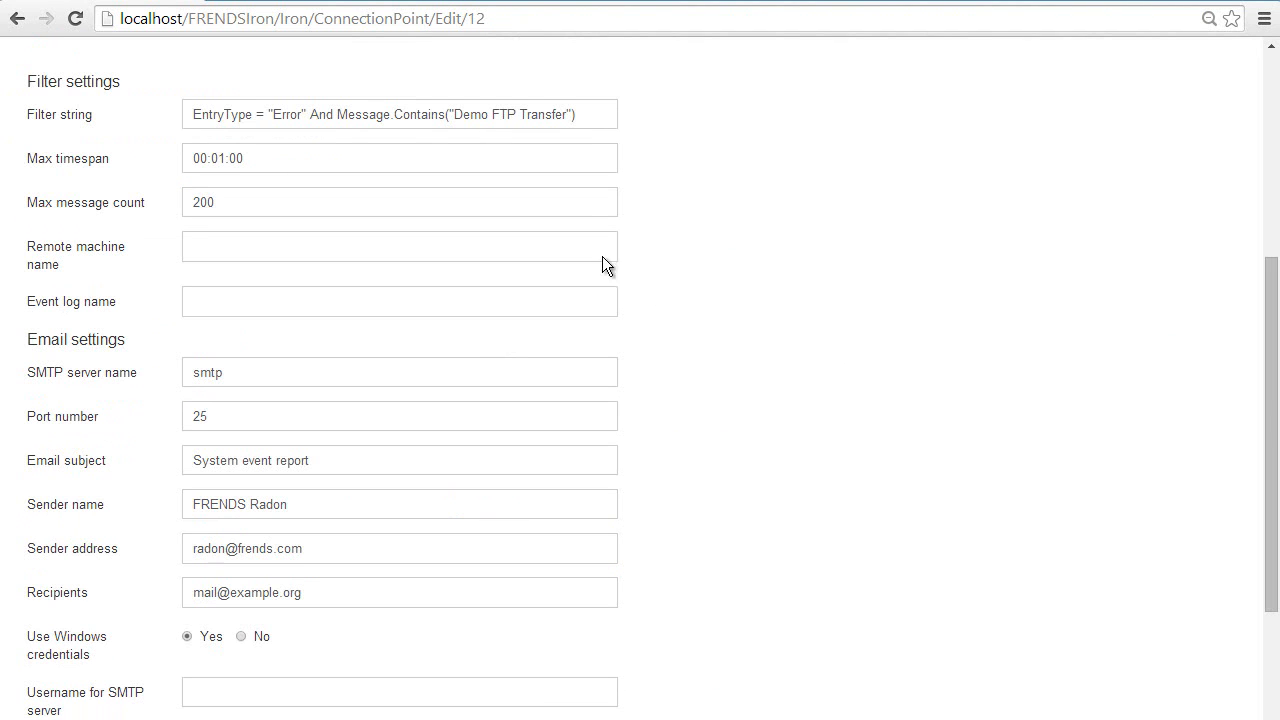
left_click(312, 115)
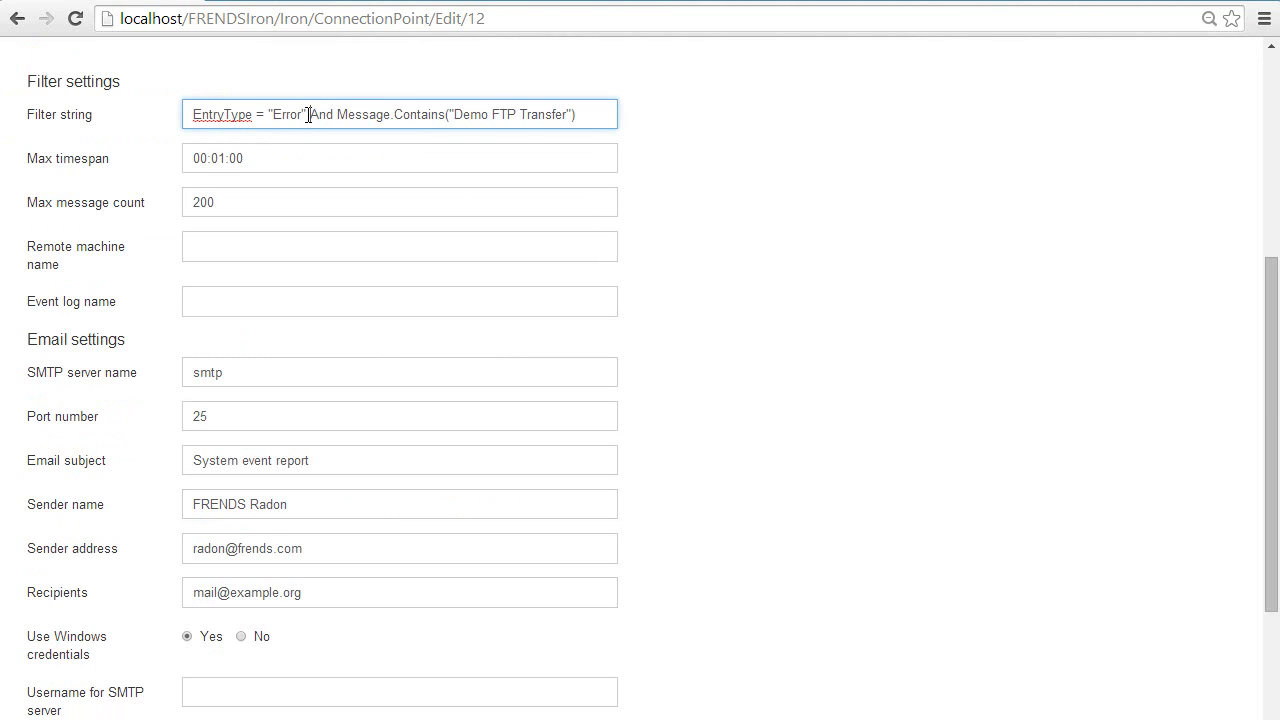
left_click_drag(311, 115, 168, 116)
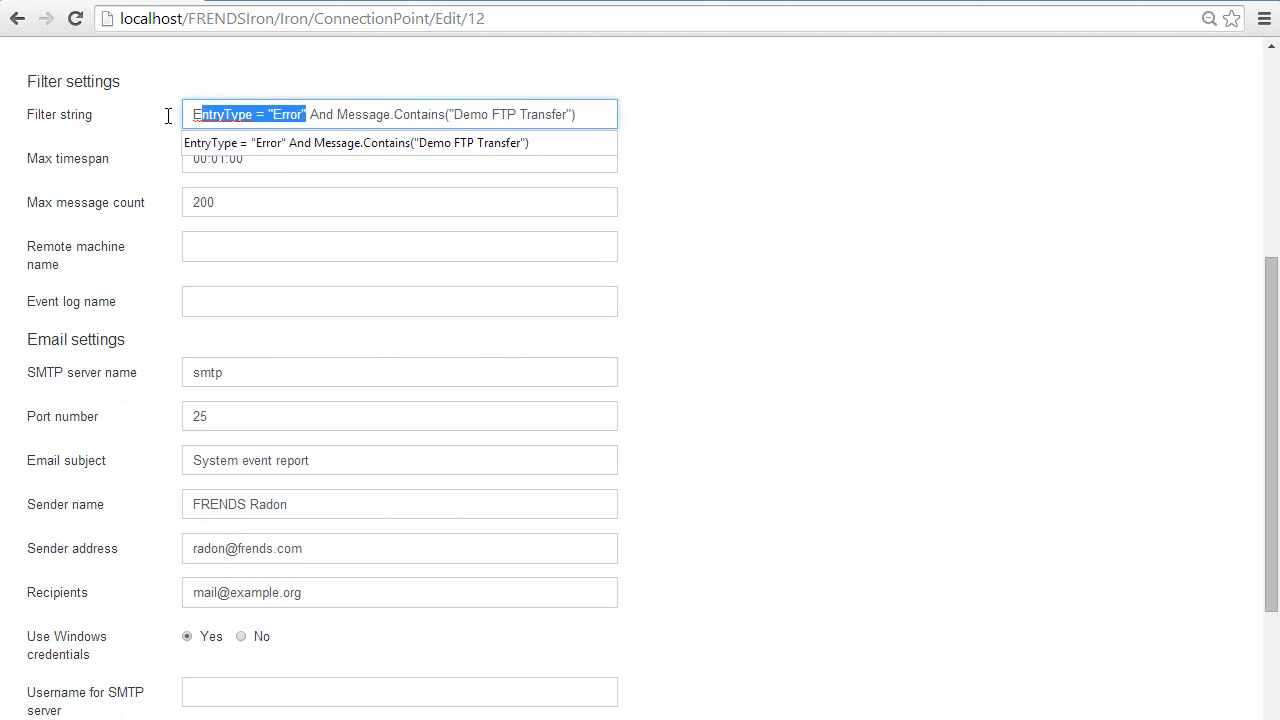
left_click(277, 203)
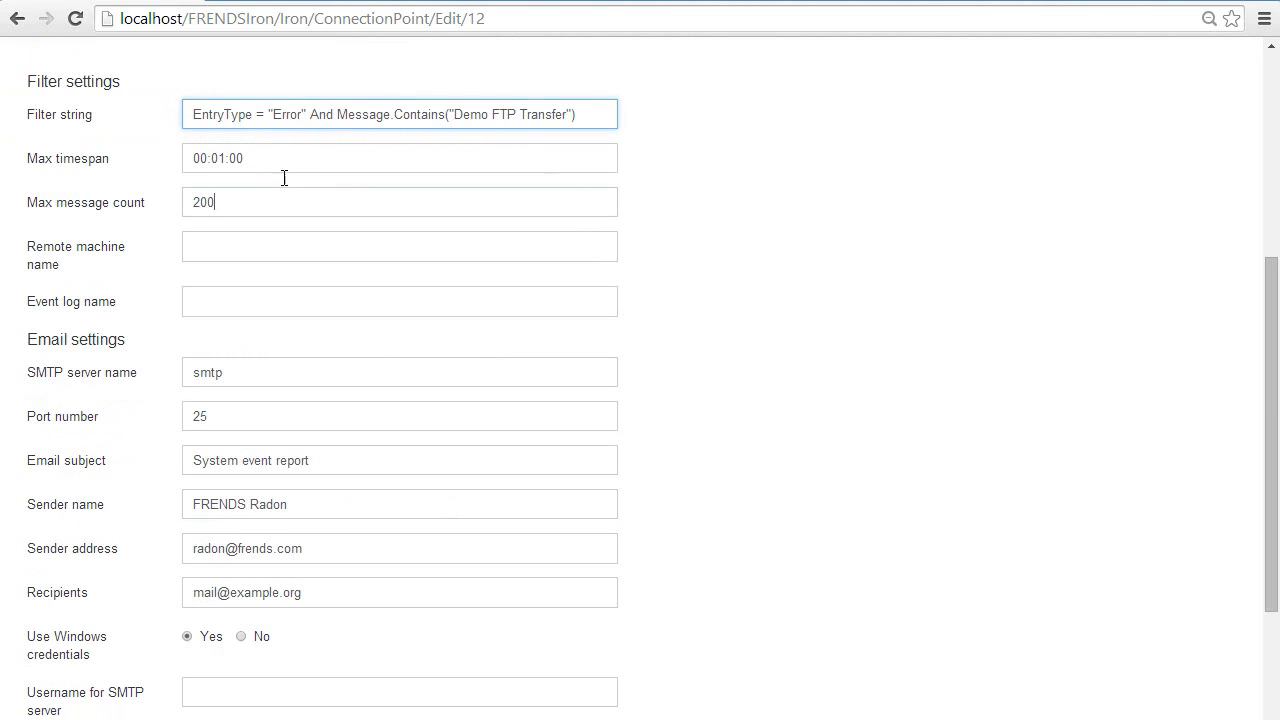
left_click(309, 116)
Step: Try Security as the event log name in the filter settings and clear the field
left_click(238, 303)
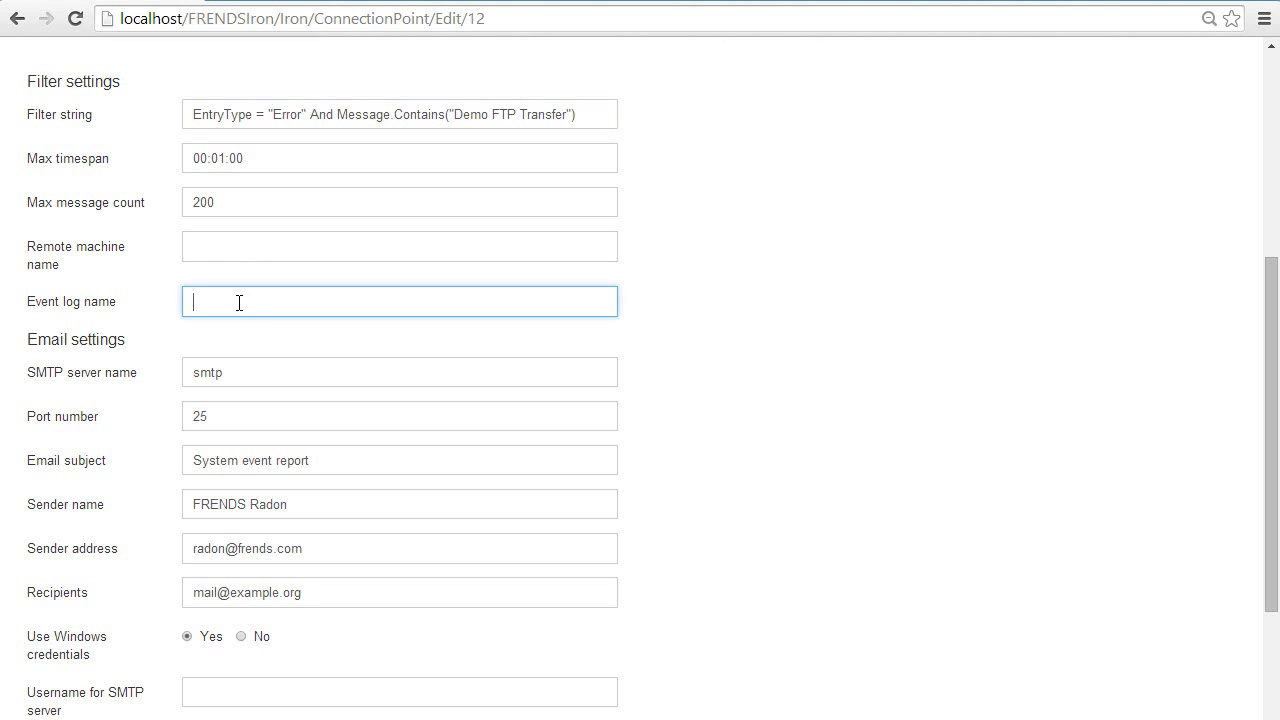
type("Sec")
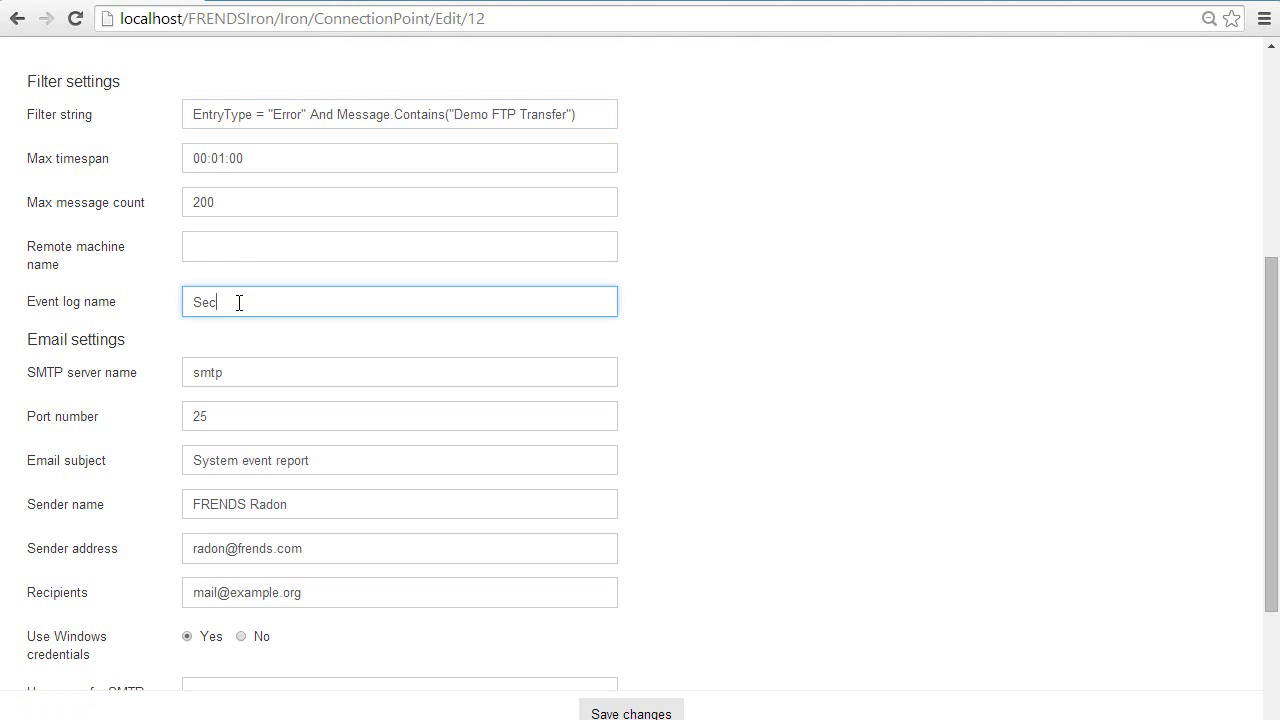
type("urity")
key("BackSpace")
key("BackSpace")
key("BackSpace")
key("BackSpace")
key("BackSpace")
key("BackSpace")
key("BackSpace")
key("BackSpace")
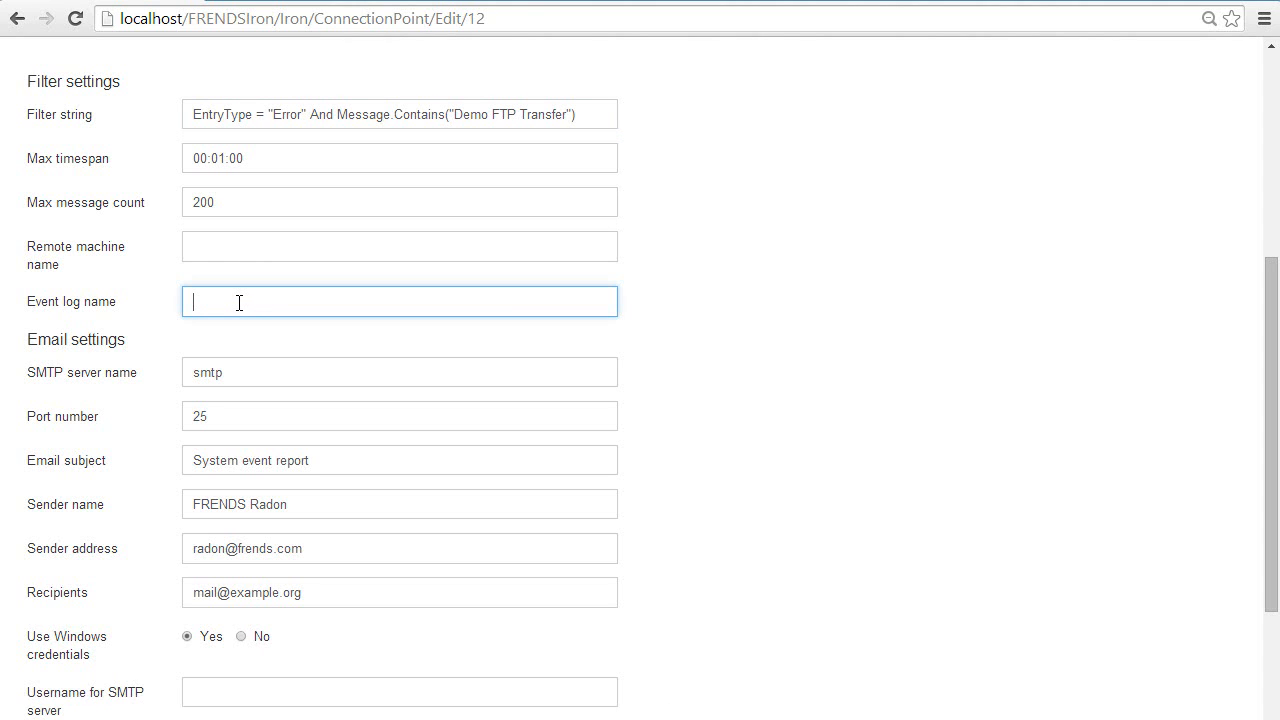
Step: Examine the remote machine name, the filter string's Message.Contains condition, the max message count and the max timespan
left_click(202, 253)
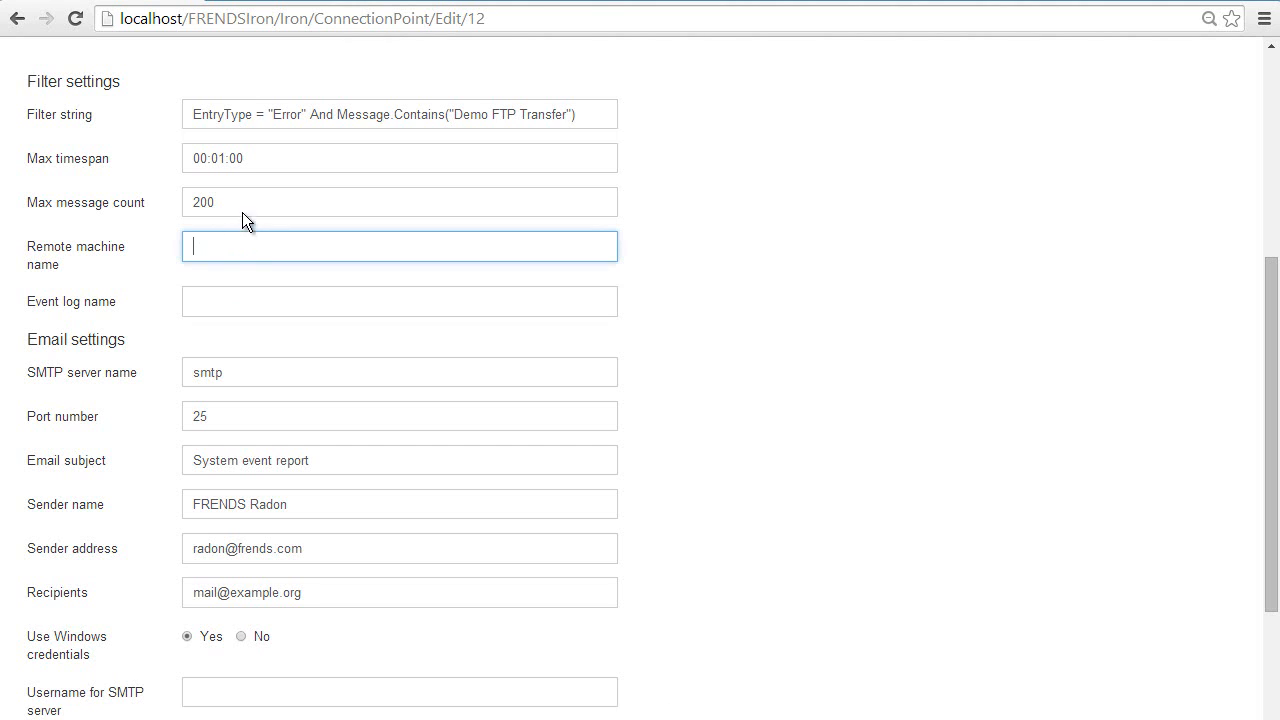
left_click(315, 114)
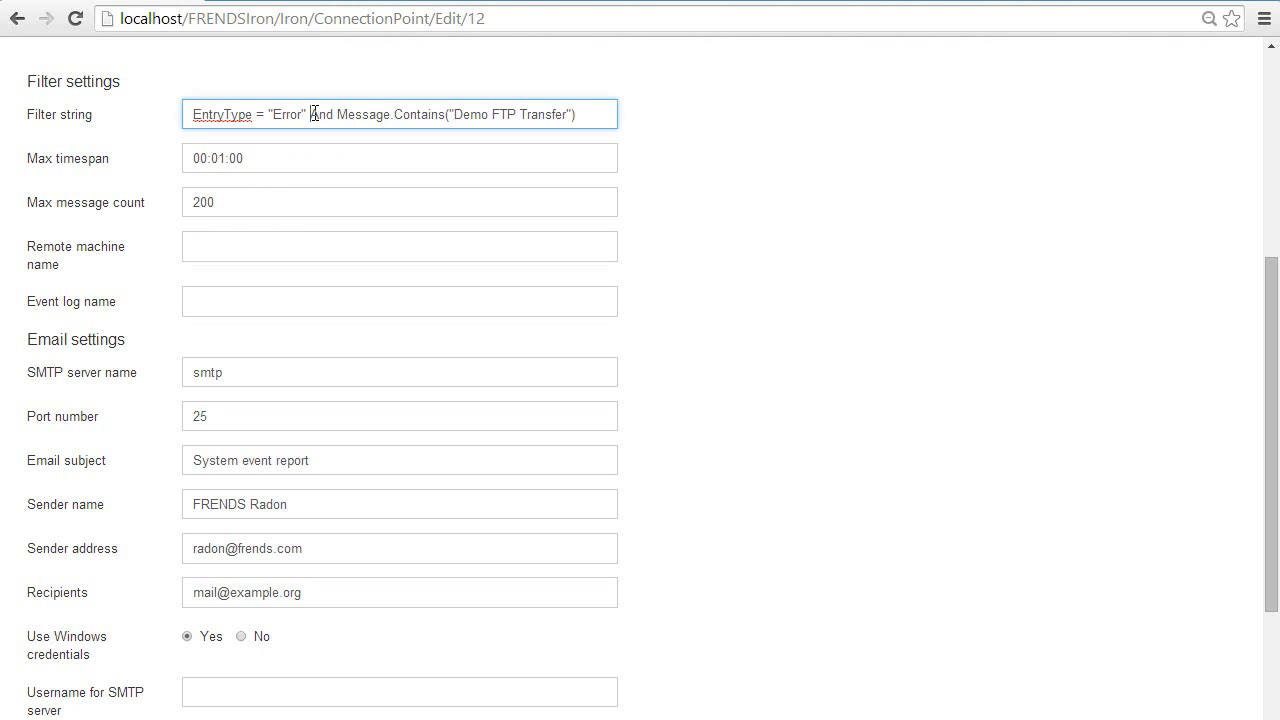
left_click_drag(313, 113, 585, 113)
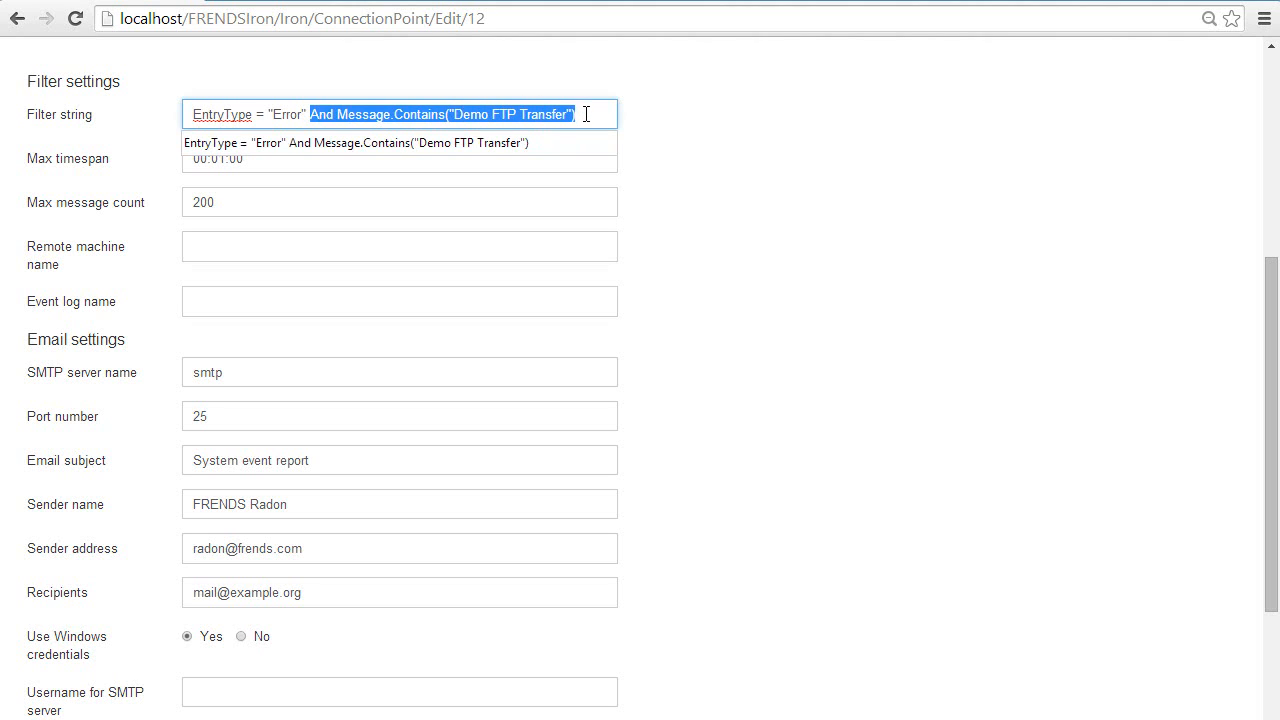
left_click(587, 114)
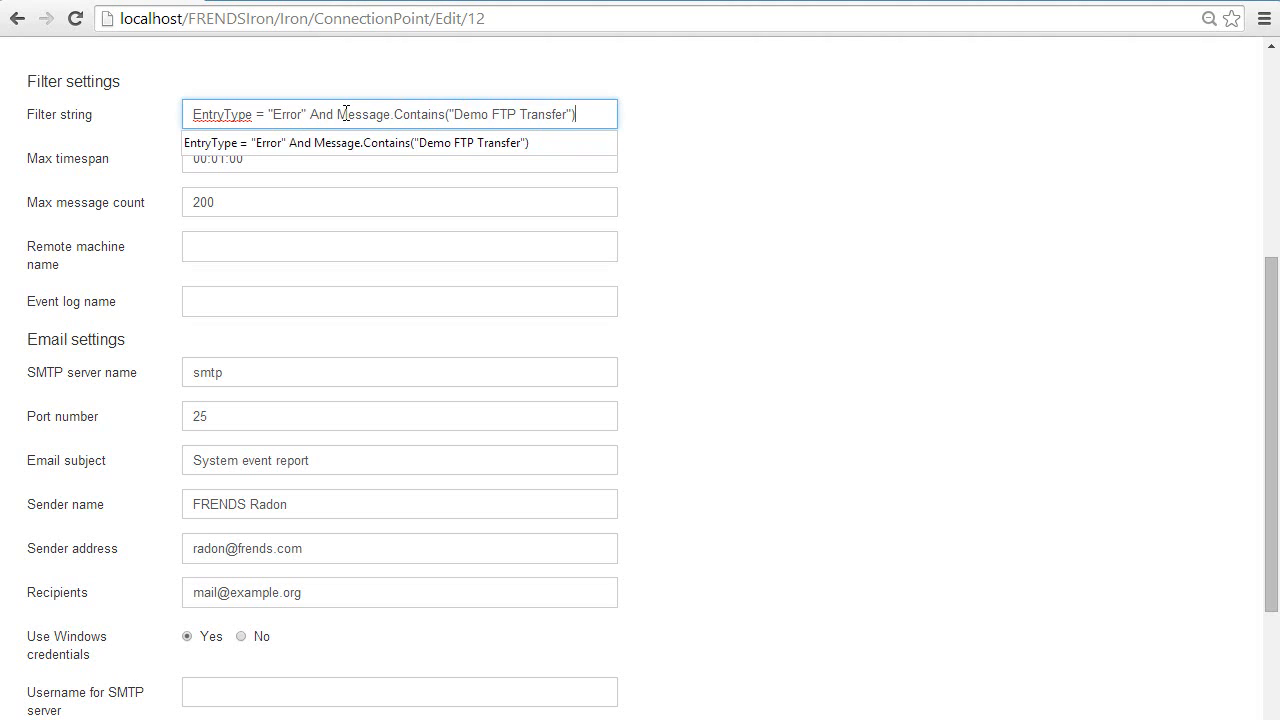
left_click(346, 113)
left_click(394, 114)
left_click(487, 114)
left_click(260, 202)
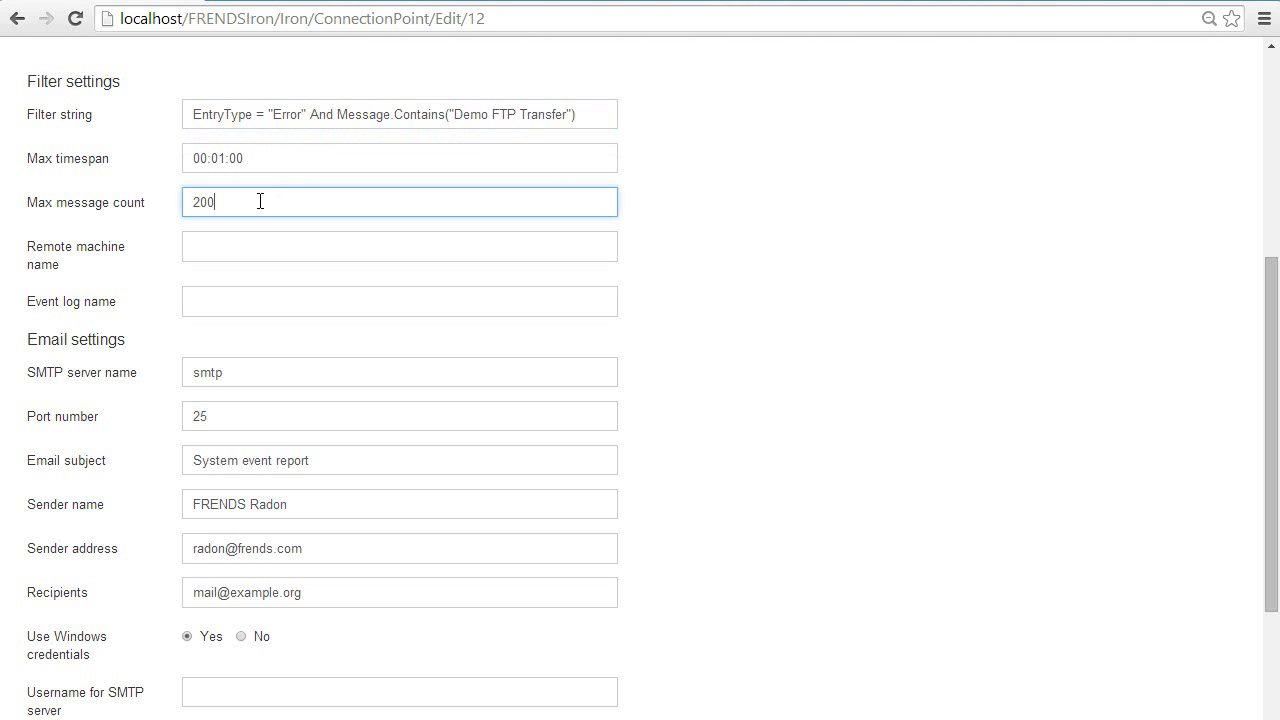
left_click(225, 158)
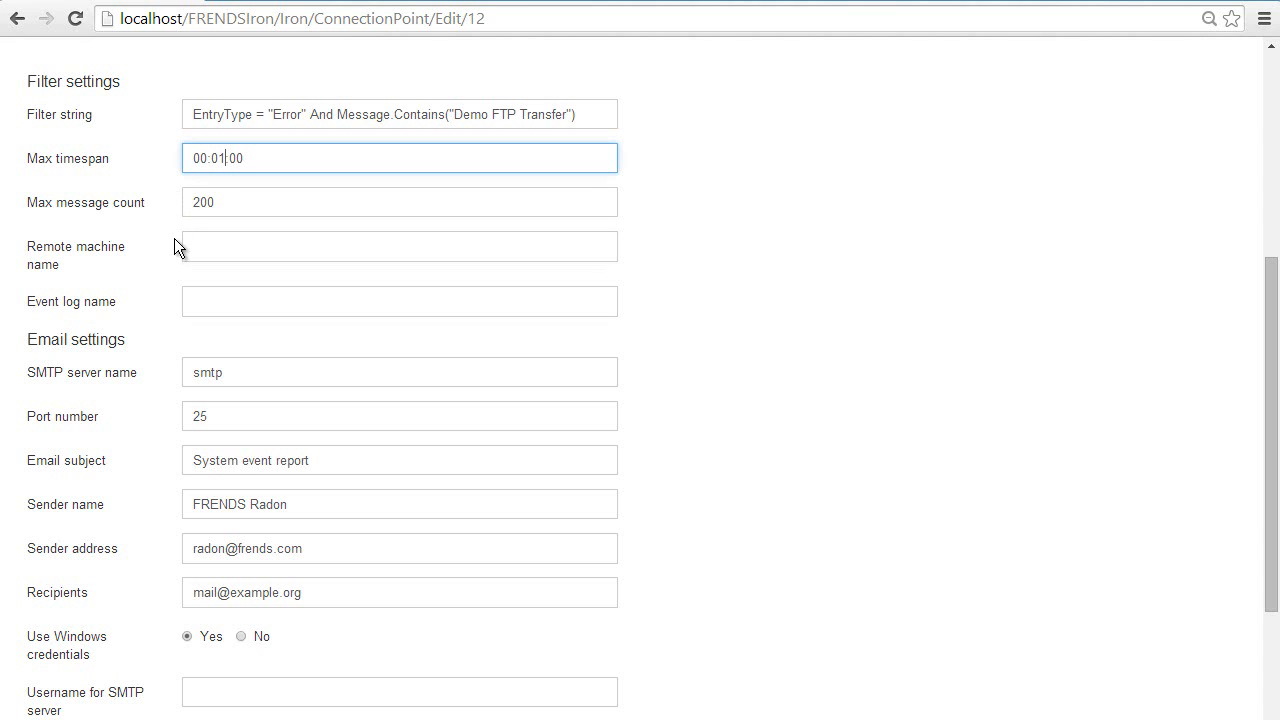
Step: Review the email settings, including the template file, SMTP username, password and Windows credentials options
scroll(168, 250, "down", 2)
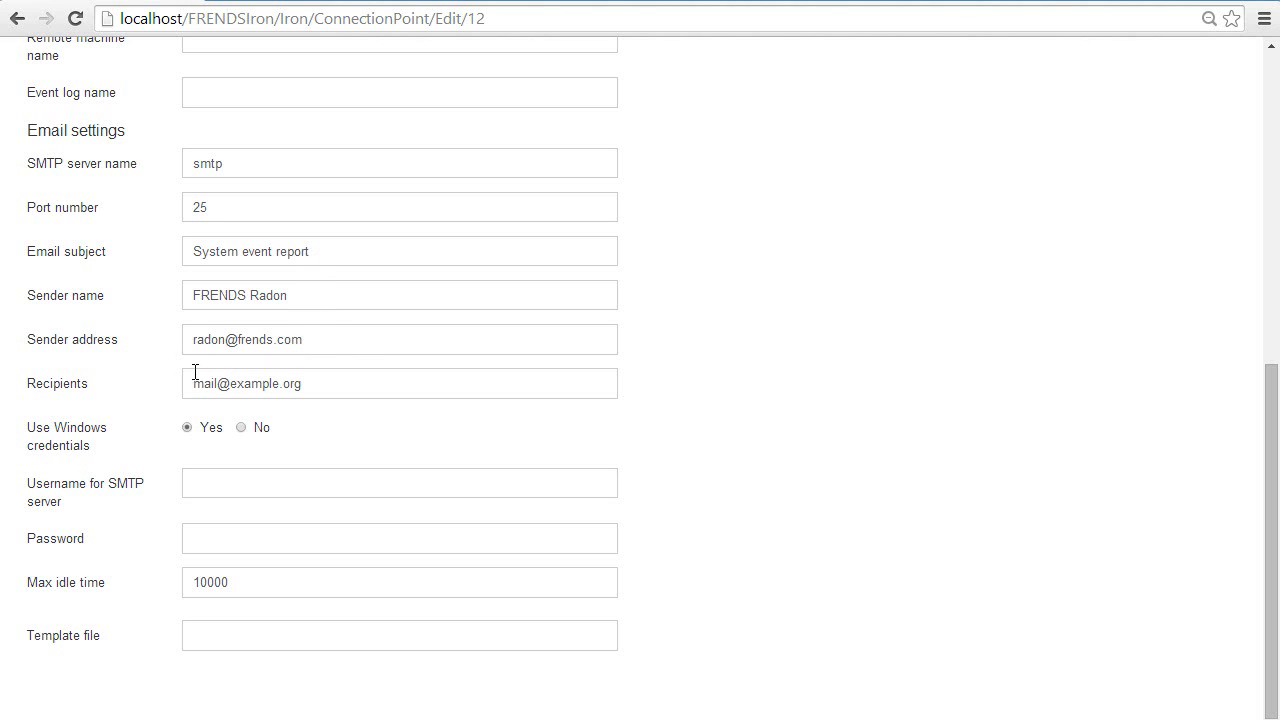
left_click(210, 635)
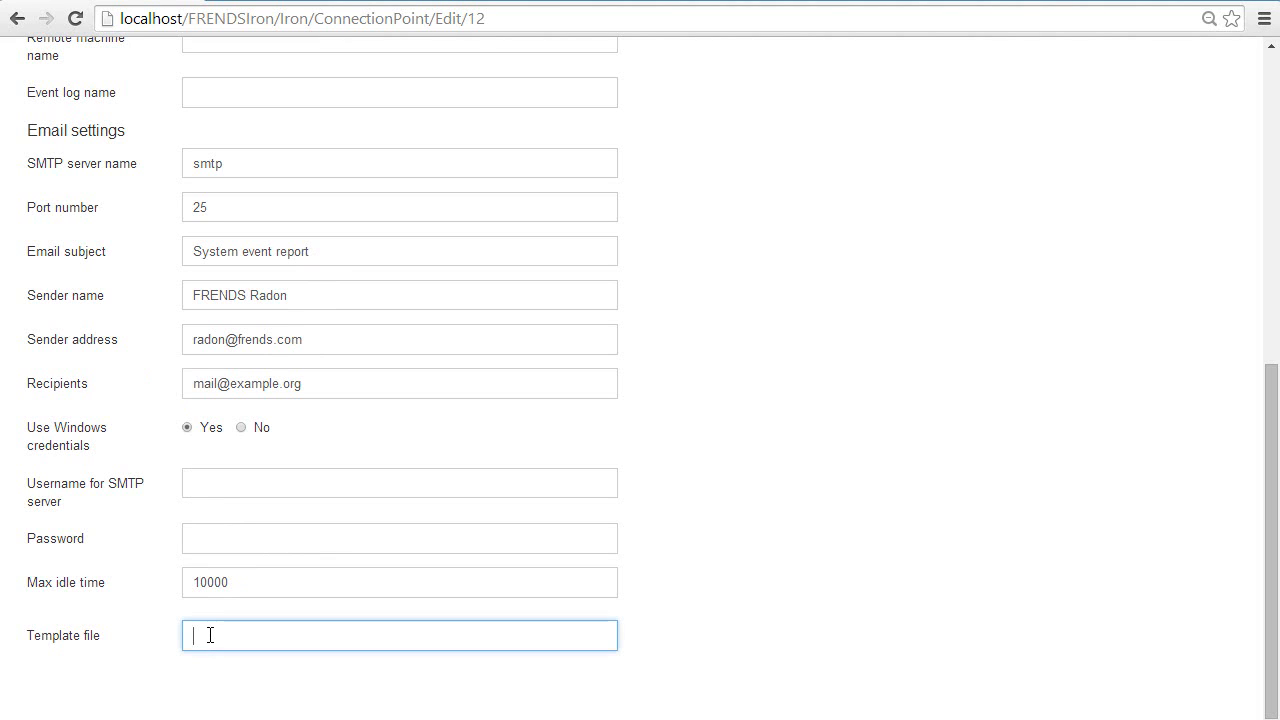
left_click(231, 548)
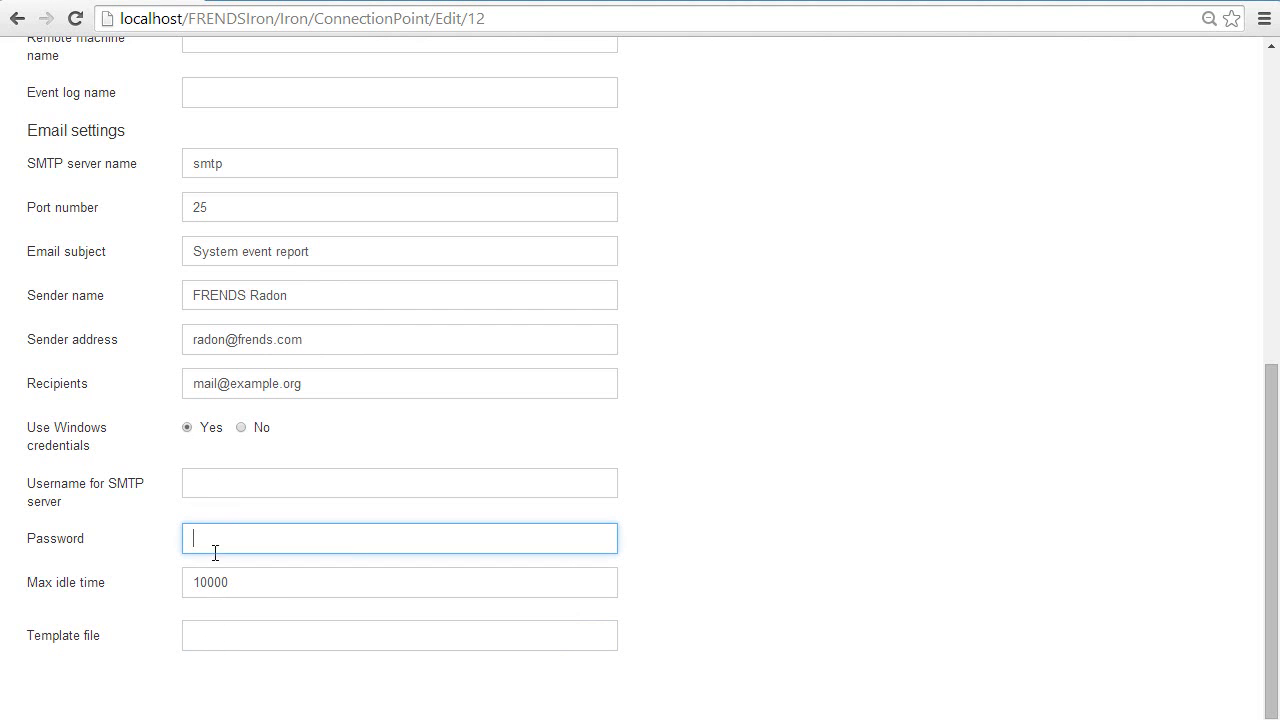
left_click(212, 489)
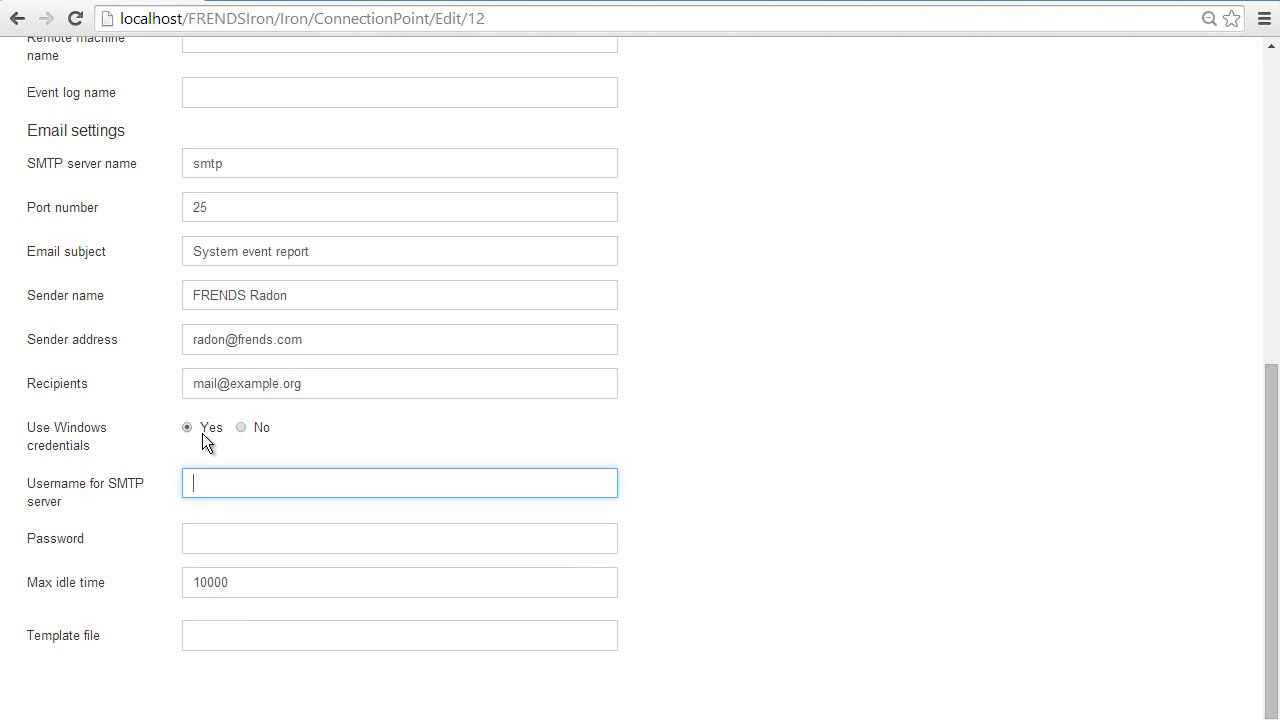
scroll(153, 449, "up", 6)
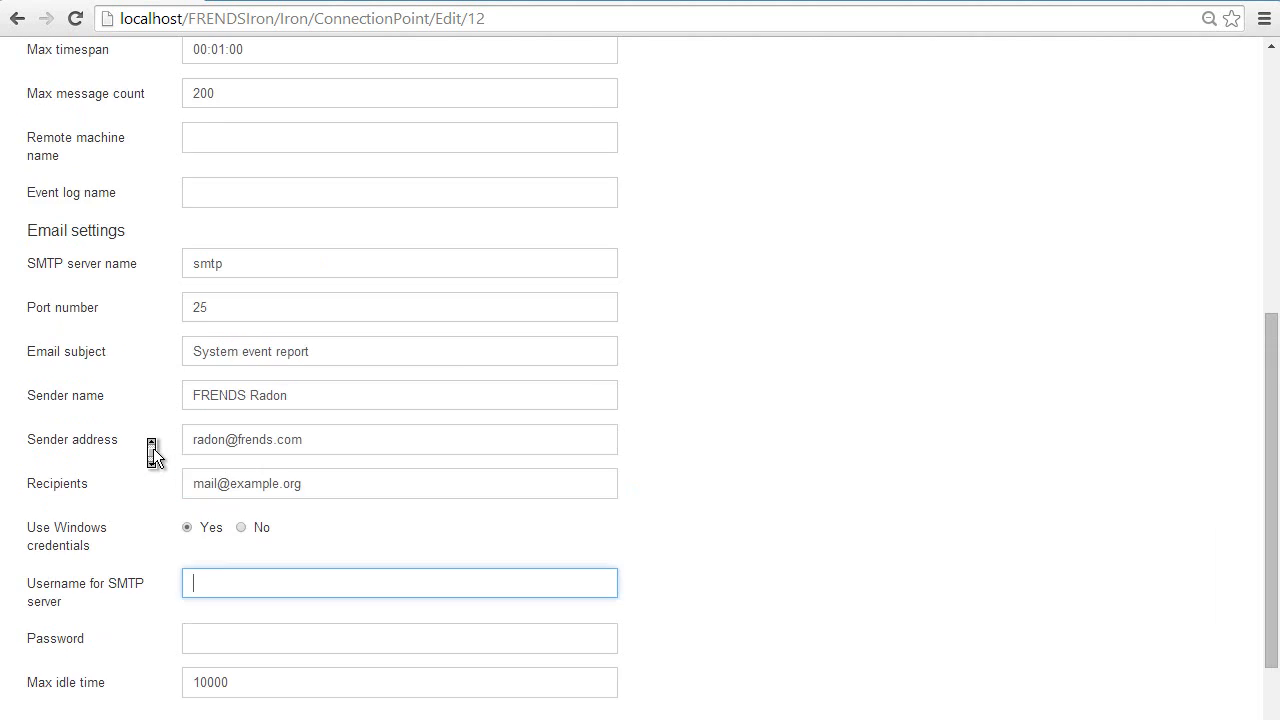
Step: Leave the connection point and open the Demo Transfer routine for editing at its task diagram
left_click(196, 64)
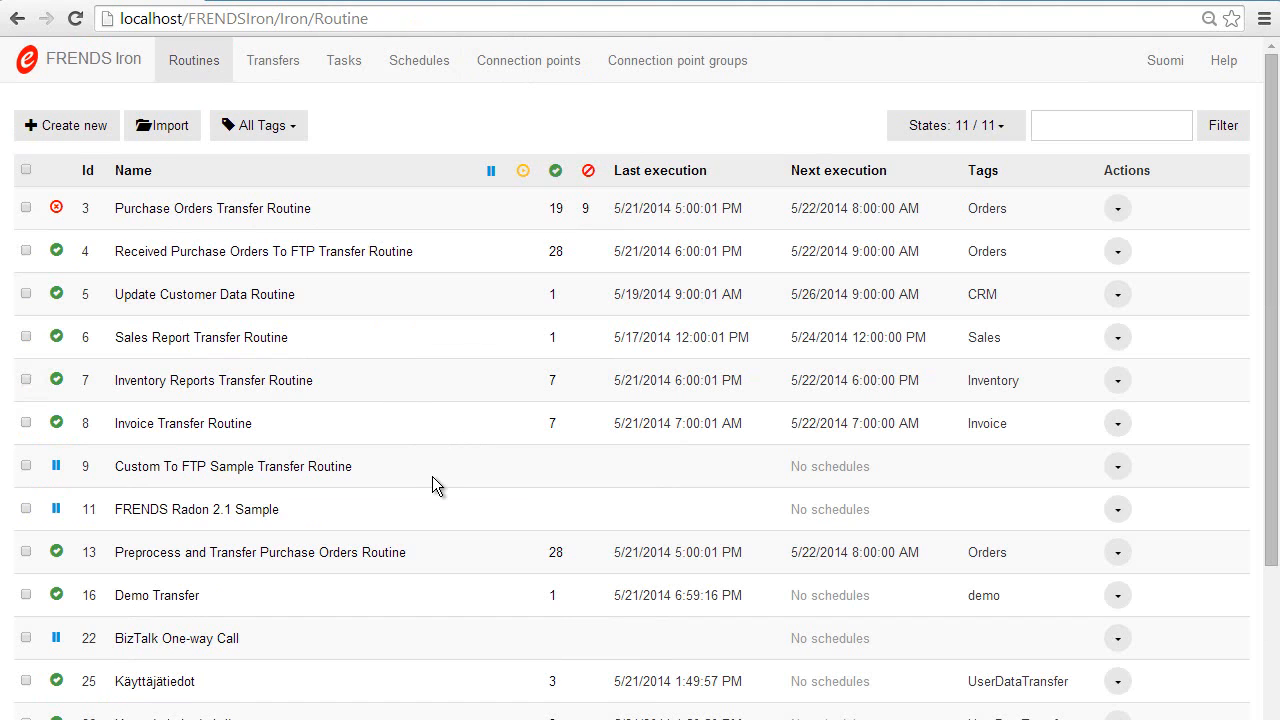
scroll(447, 461, "down", 2)
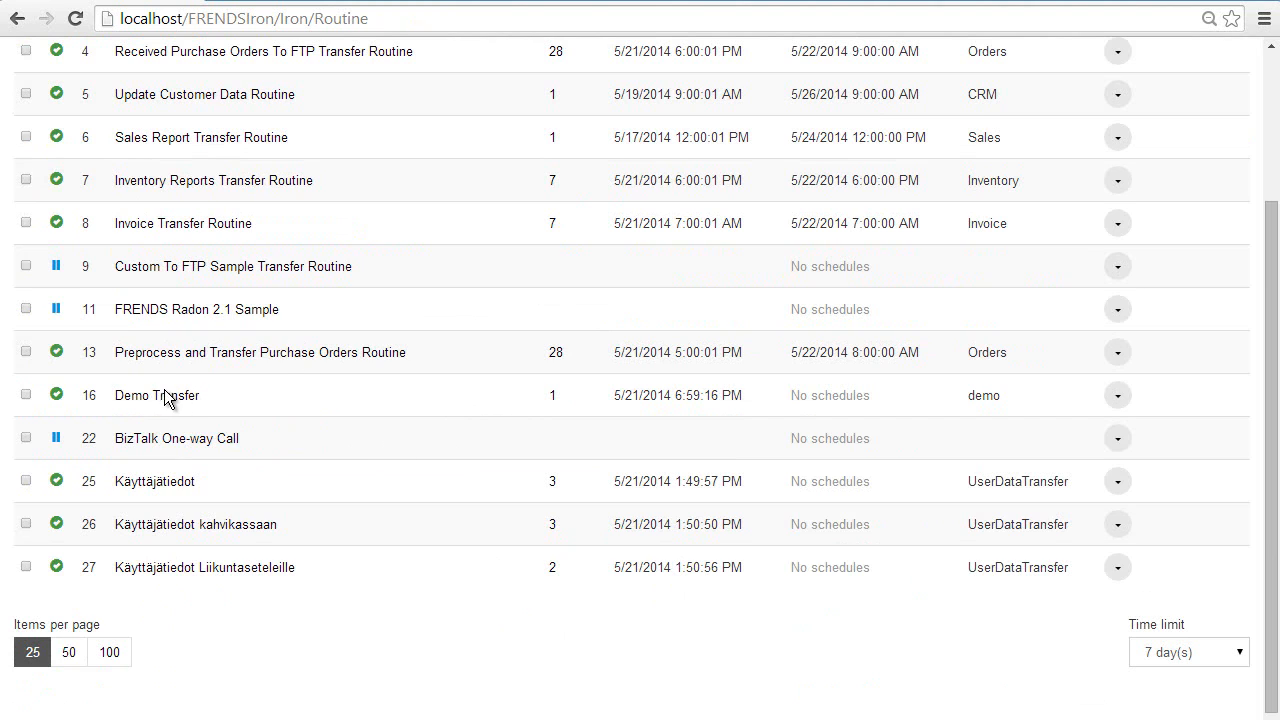
left_click(161, 394)
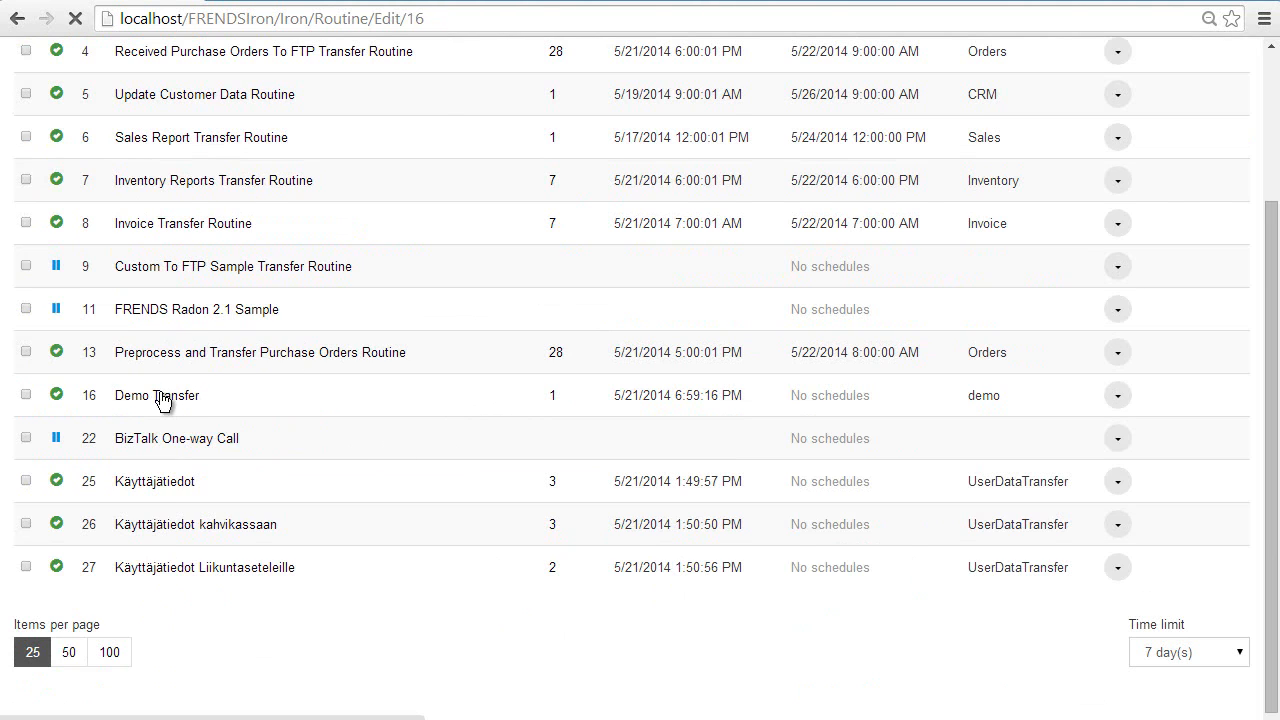
scroll(450, 422, "down", 2)
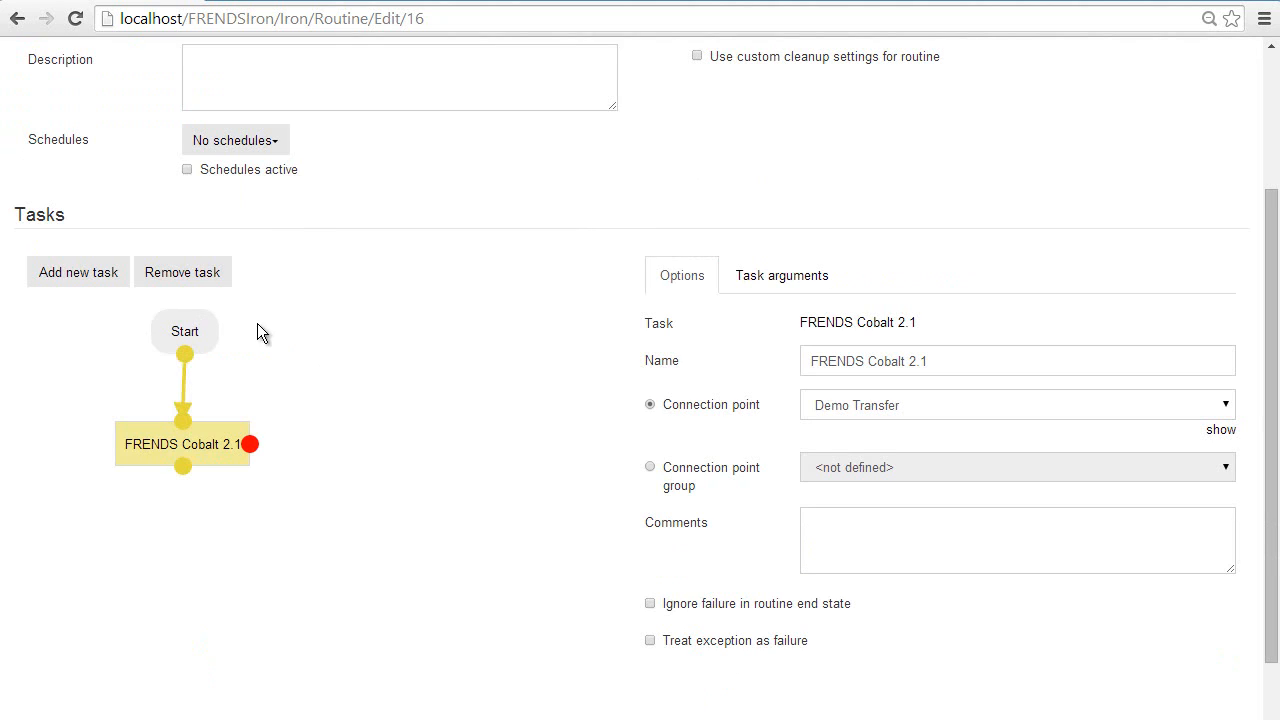
Step: Add a FRENDS Radon 2.1 task below the FRENDS Cobalt 2.1 task and link Cobalt's red failure output to it
left_click(86, 286)
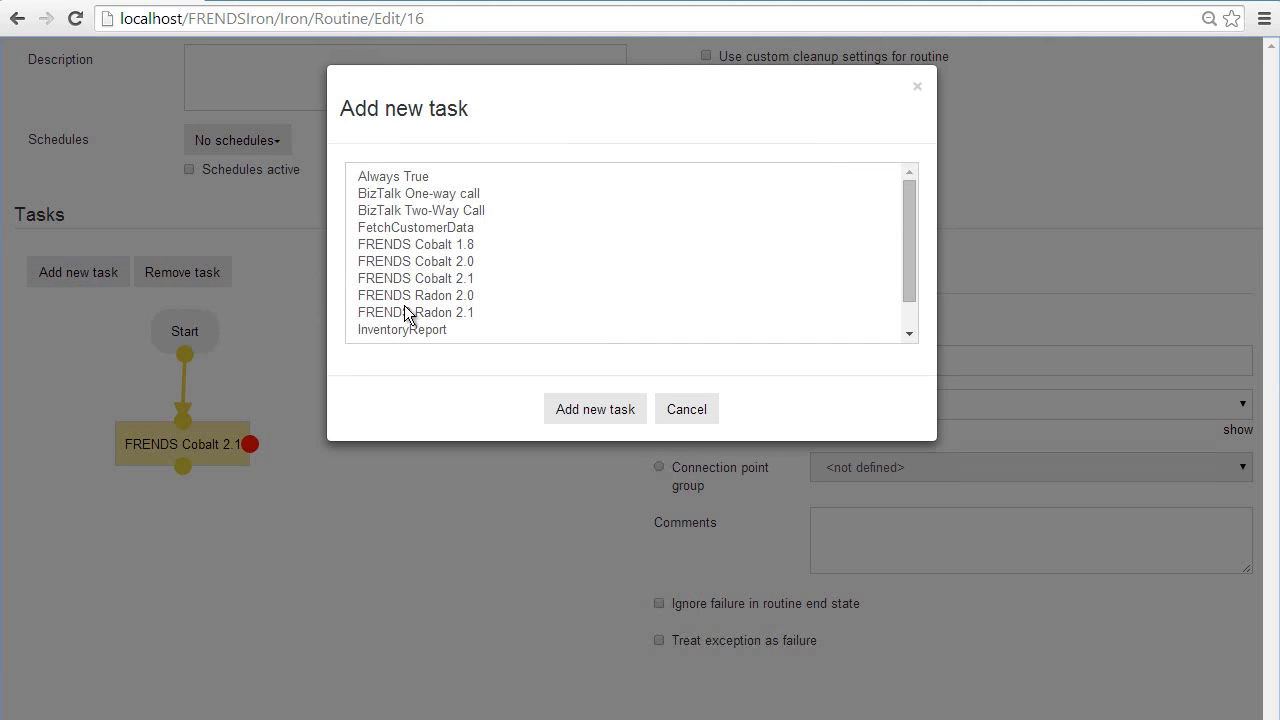
left_click(407, 312)
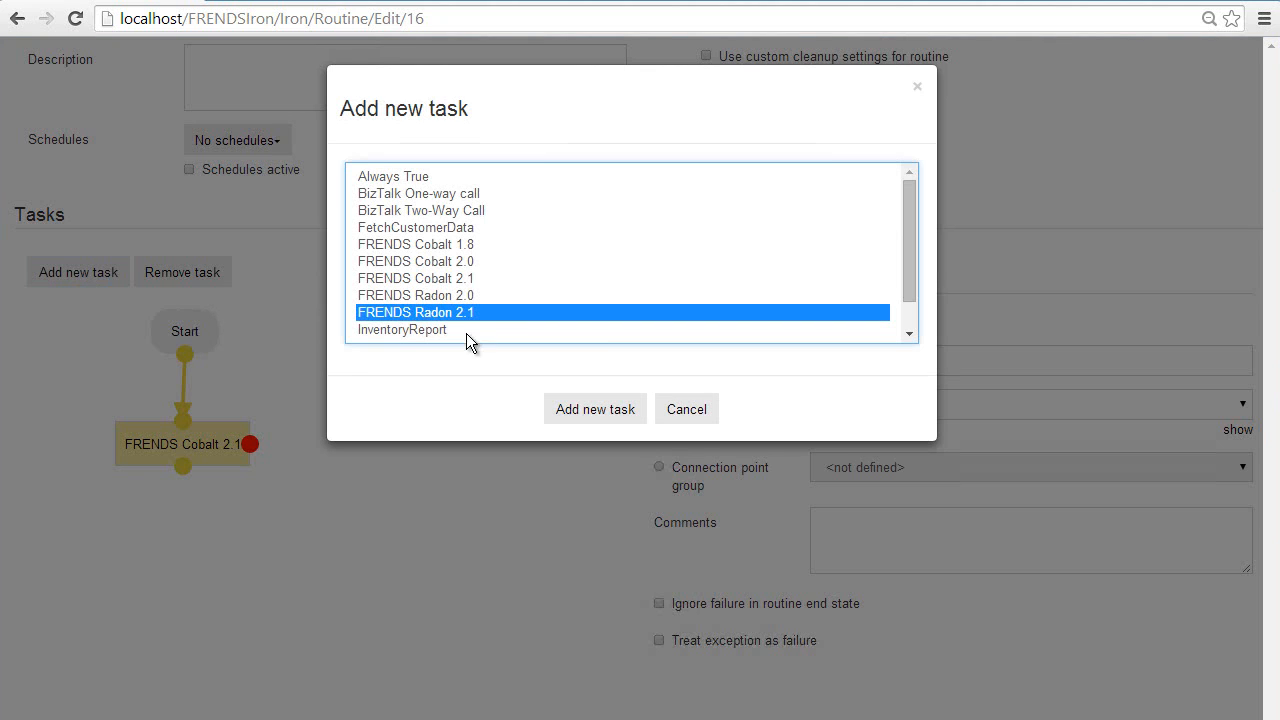
left_click(570, 414)
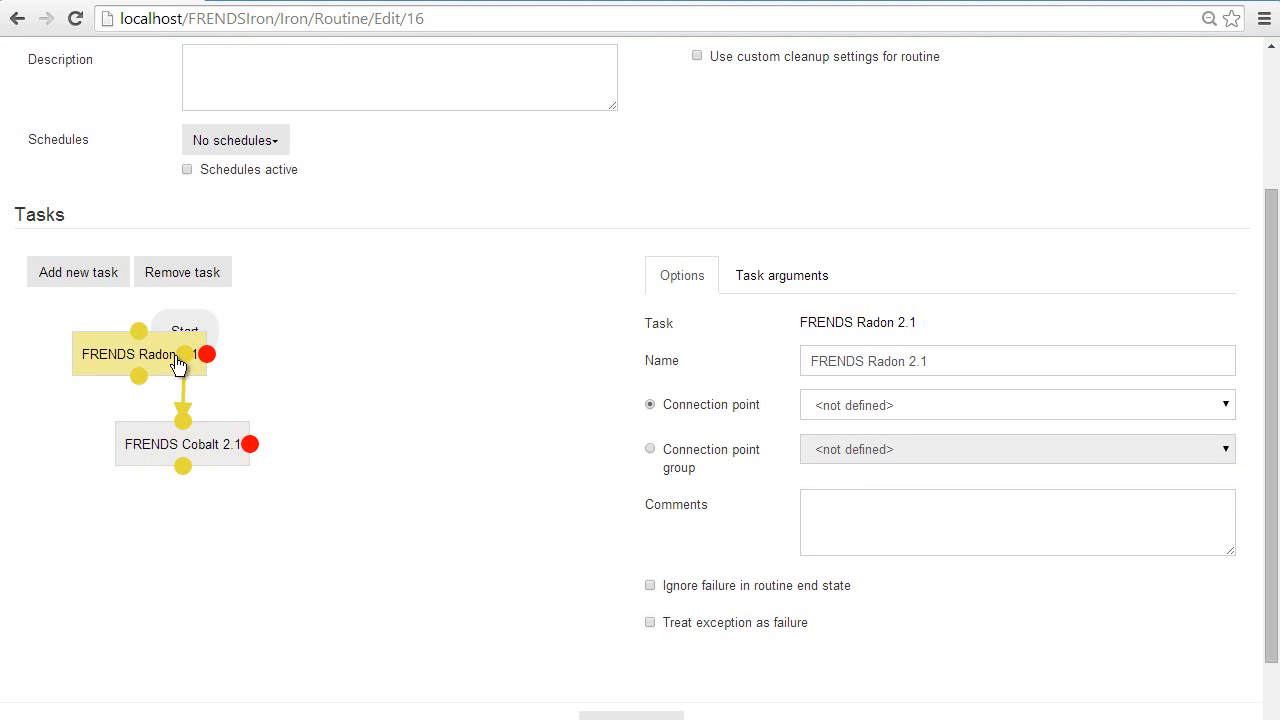
left_click_drag(162, 362, 322, 565)
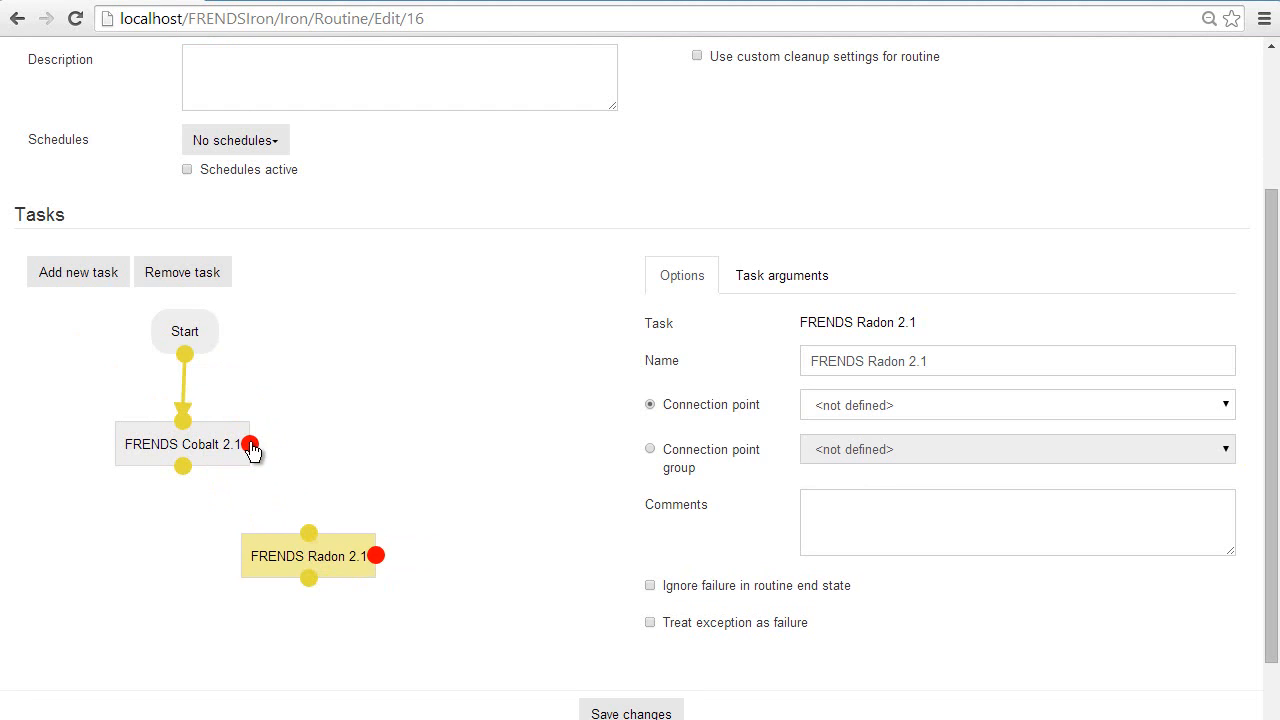
left_click_drag(256, 445, 313, 536)
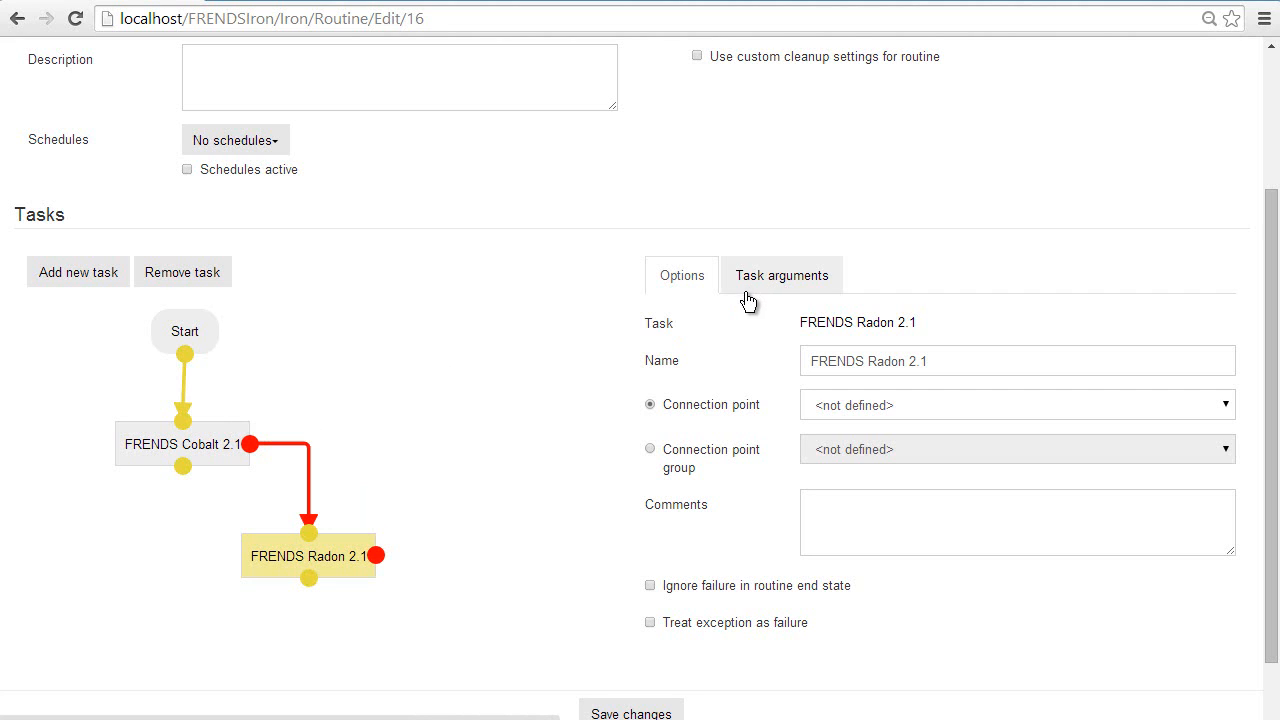
Step: Review the FRENDS Radon 2.1 task's arguments, including the email subject, SMTP server name and sender name
left_click(775, 280)
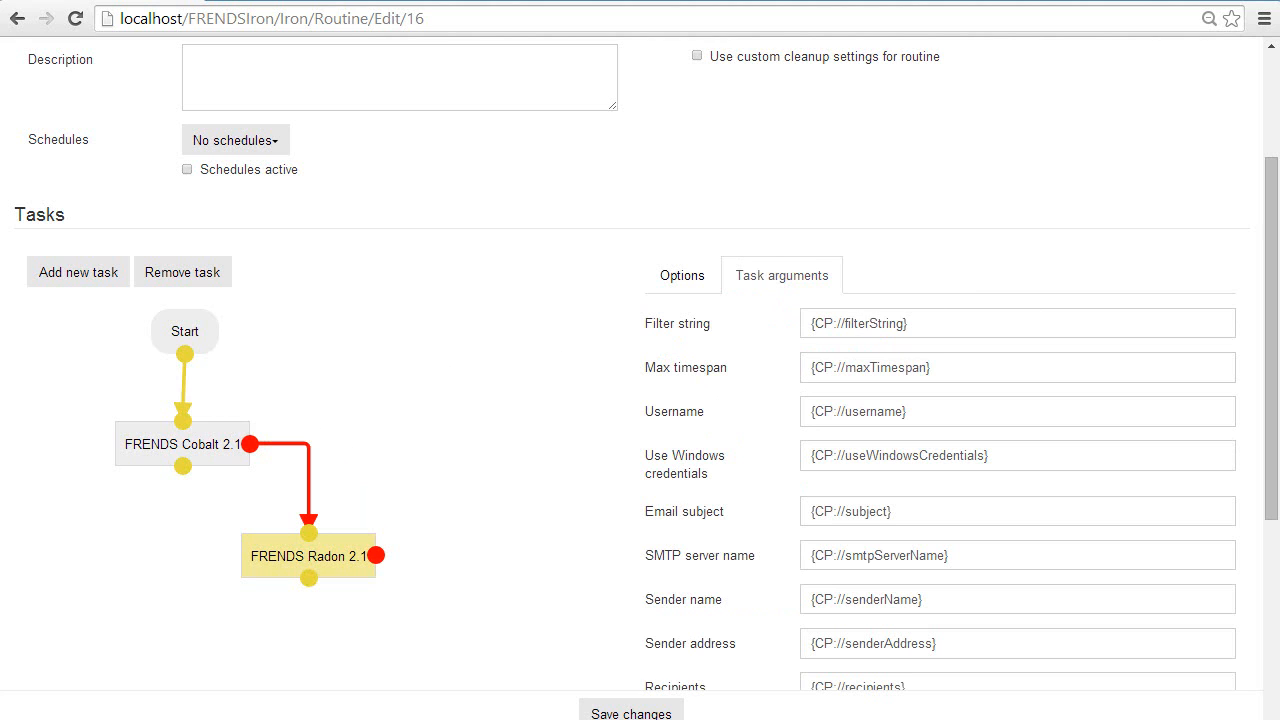
left_click_drag(1272, 288, 1267, 380)
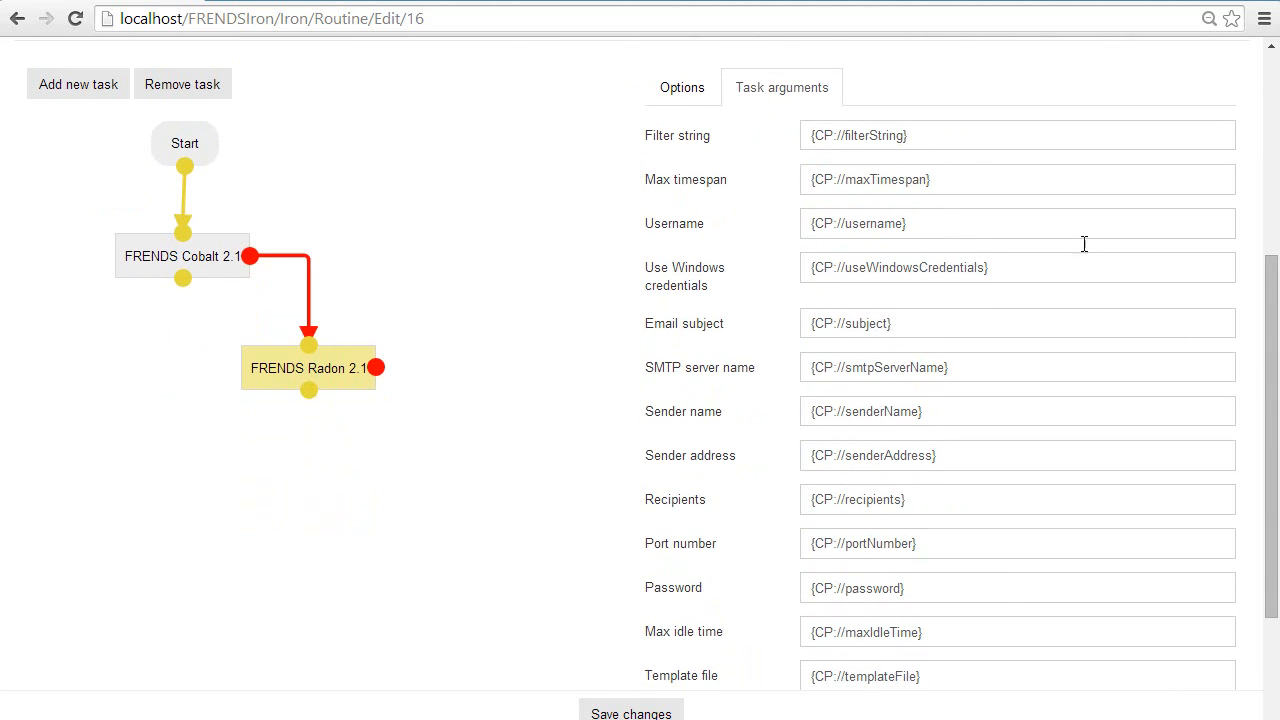
left_click(915, 330)
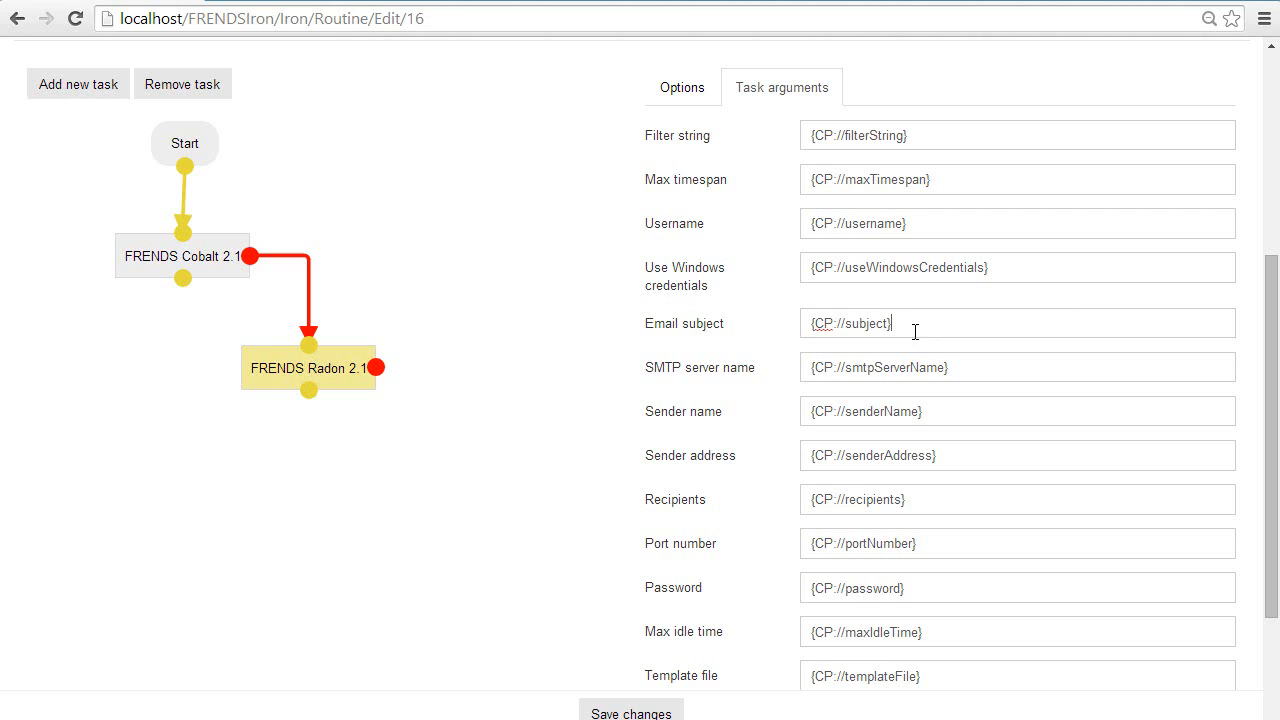
left_click(997, 375)
left_click(977, 404)
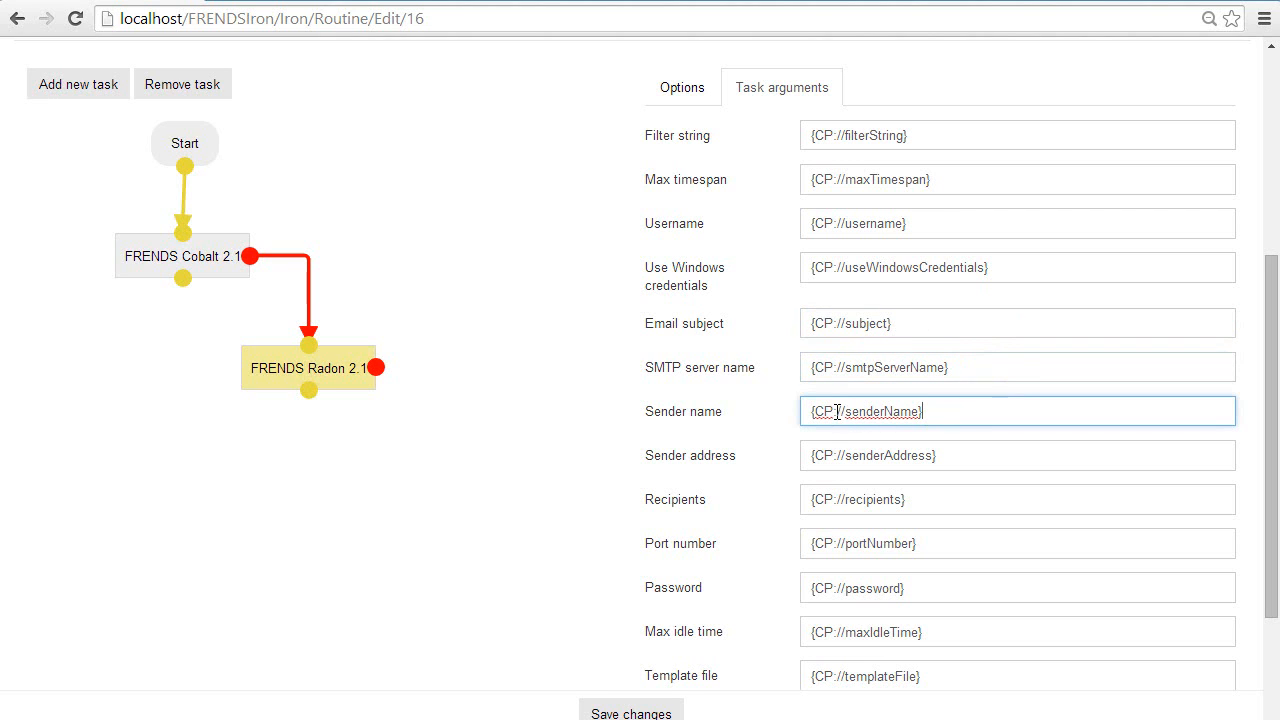
left_click_drag(834, 411, 913, 410)
left_click(941, 407)
Step: Assign the FRENDS Radon Configured connection point to the FRENDS Radon 2.1 task
left_click(684, 92)
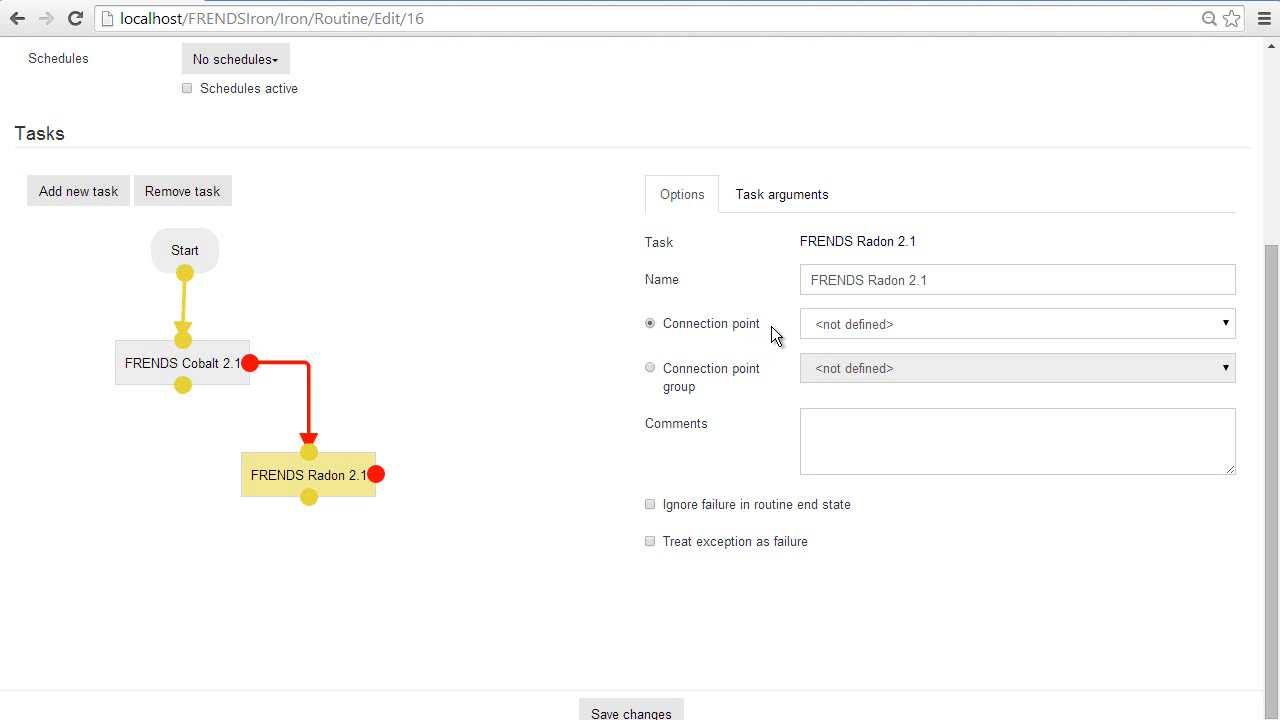
left_click(836, 324)
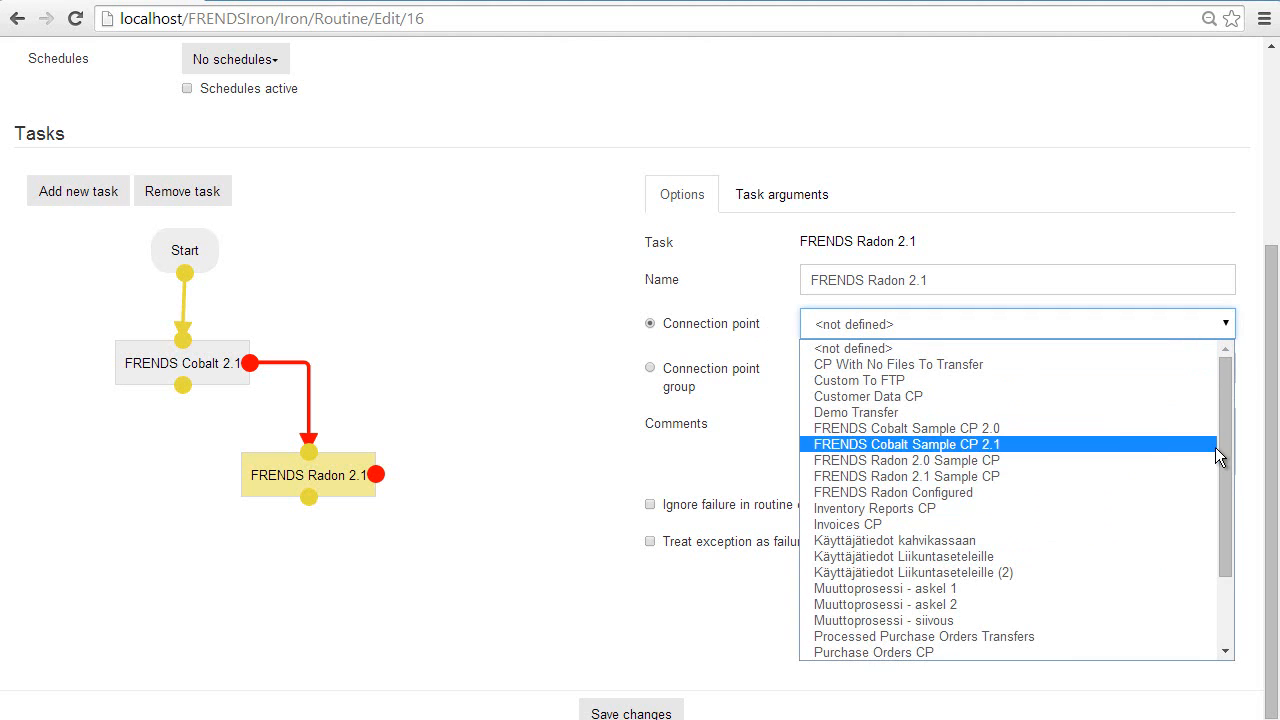
left_click(940, 494)
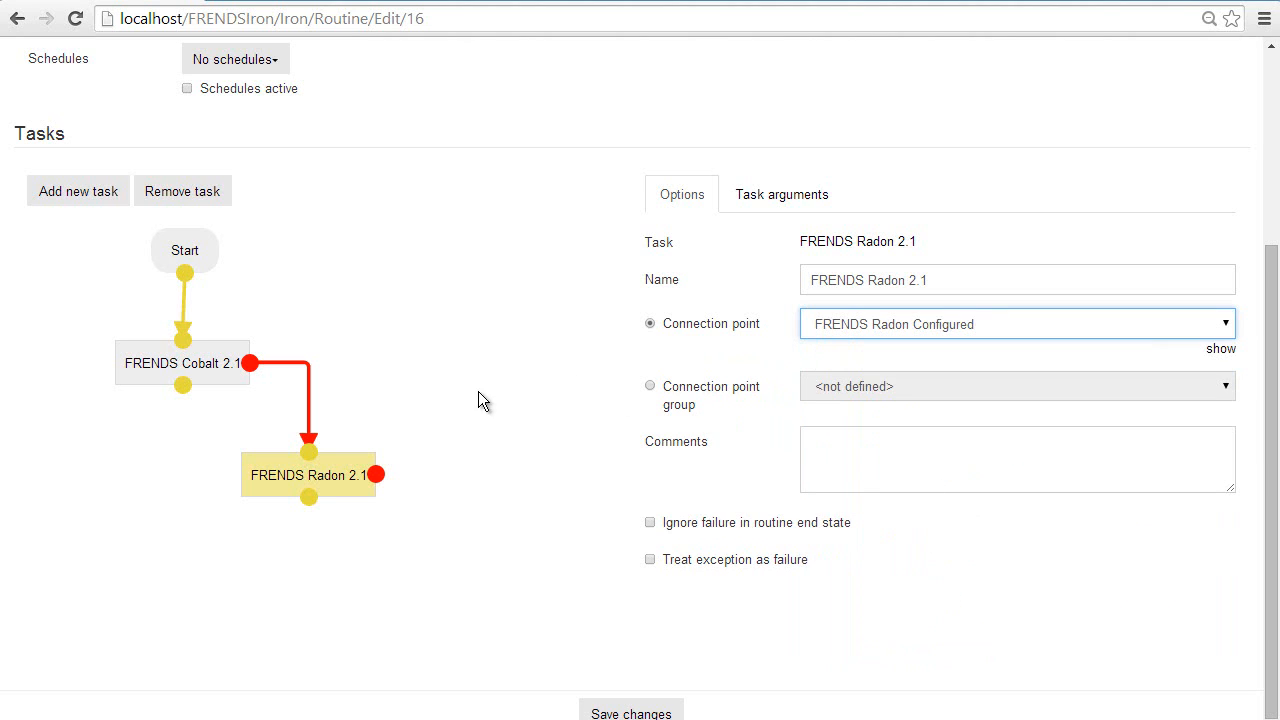
Step: Make the FRENDS Cobalt 2.1 task's failure ignored in the routine end state and save the routine
left_click(205, 373)
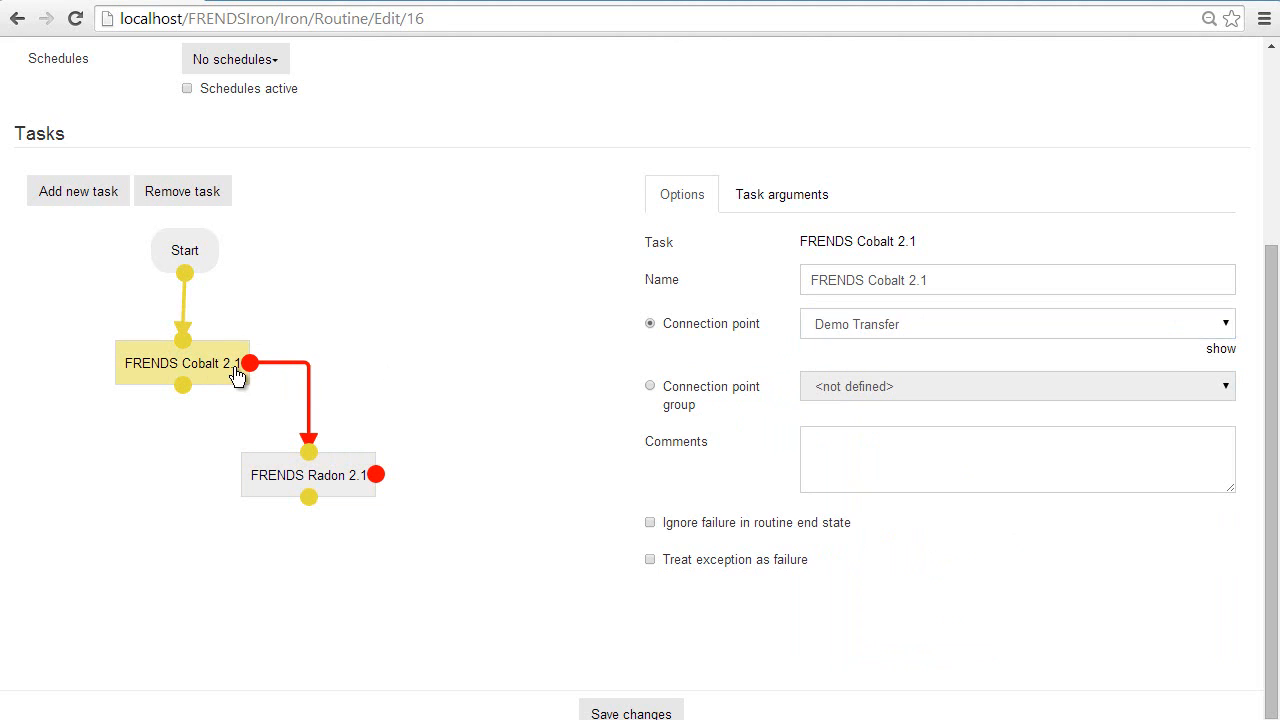
left_click(652, 530)
left_click(280, 468)
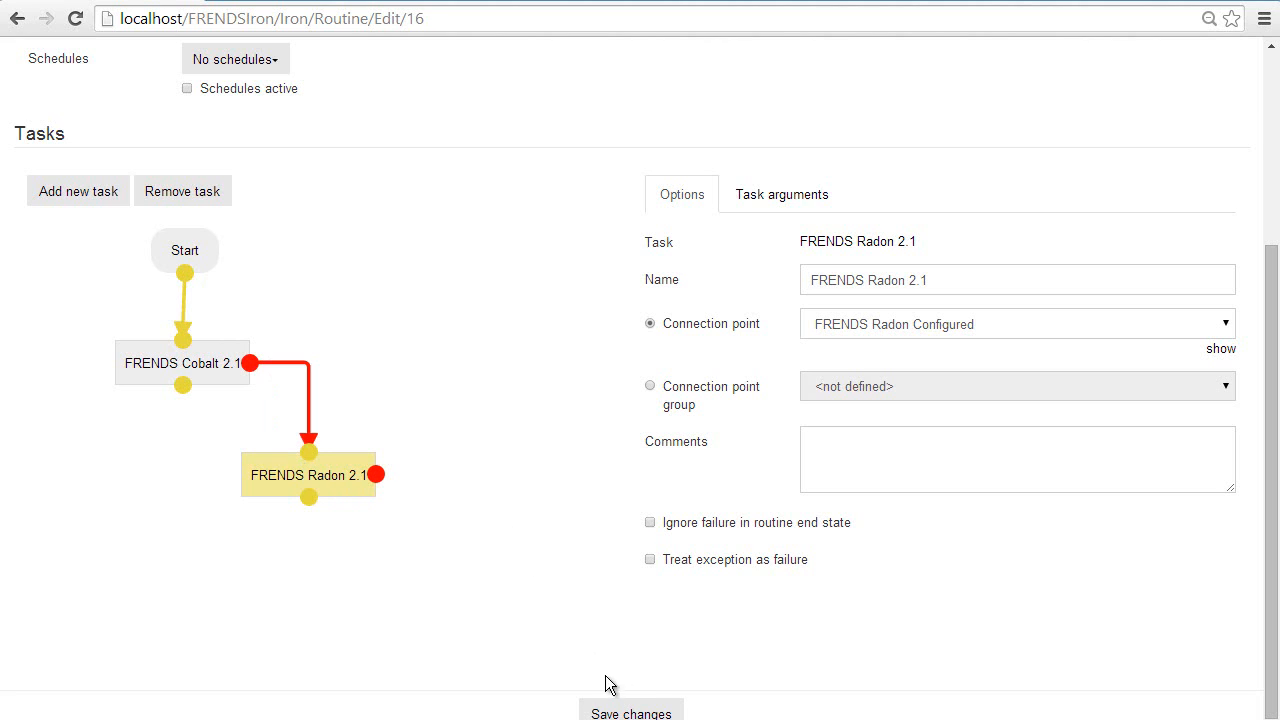
left_click(614, 714)
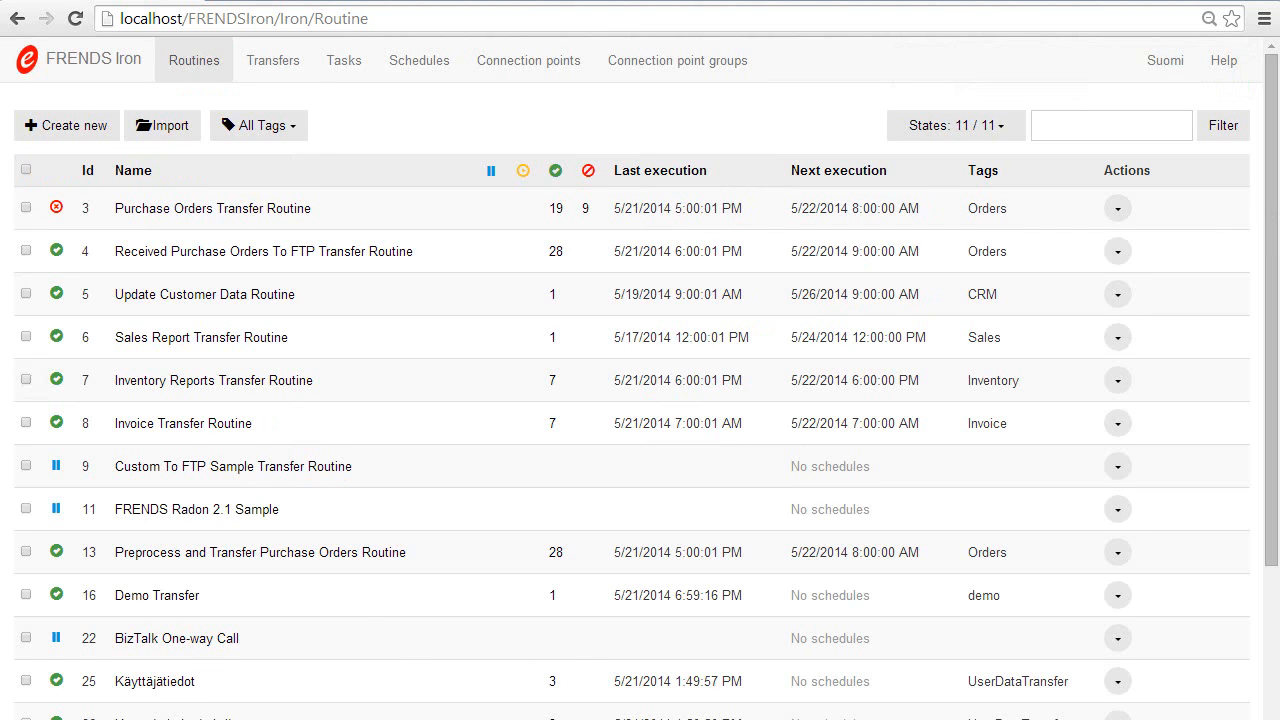
Step: Switch to Outlook.com to check the Radon mail folder and return to the routine list in FRENDS Iron
mouse_move(356, 716)
left_click(284, 672)
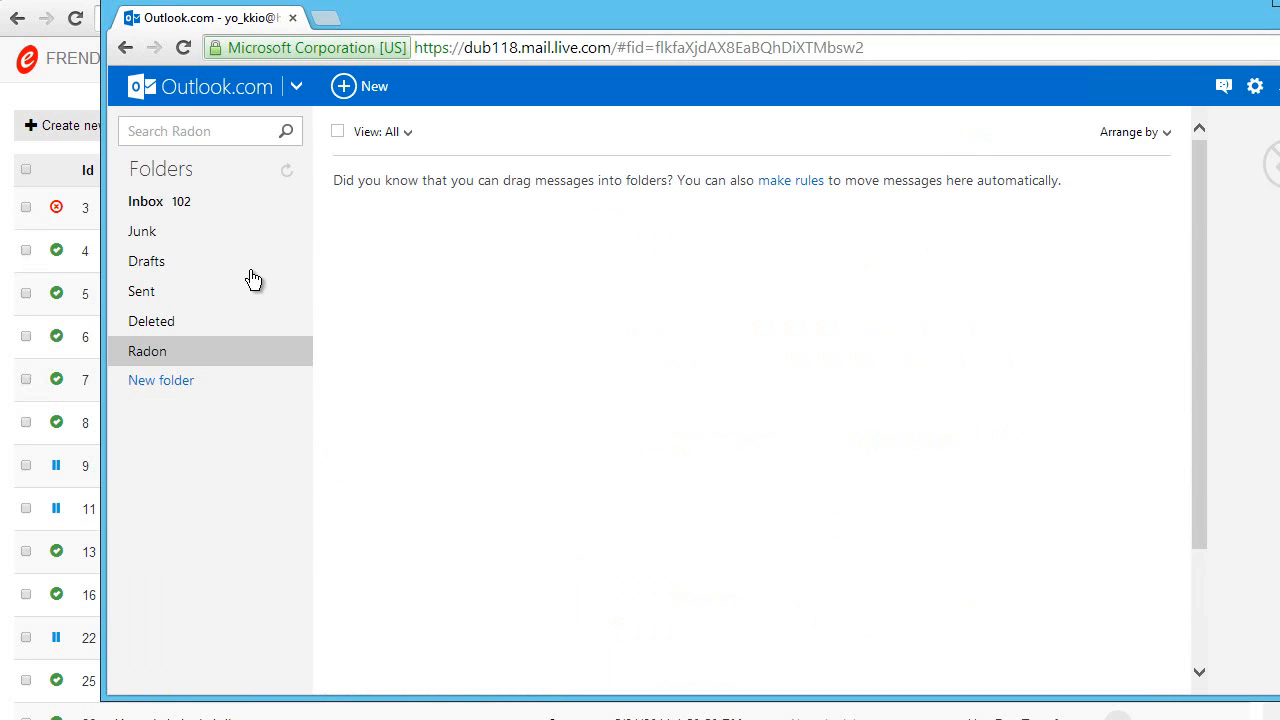
left_click(62, 150)
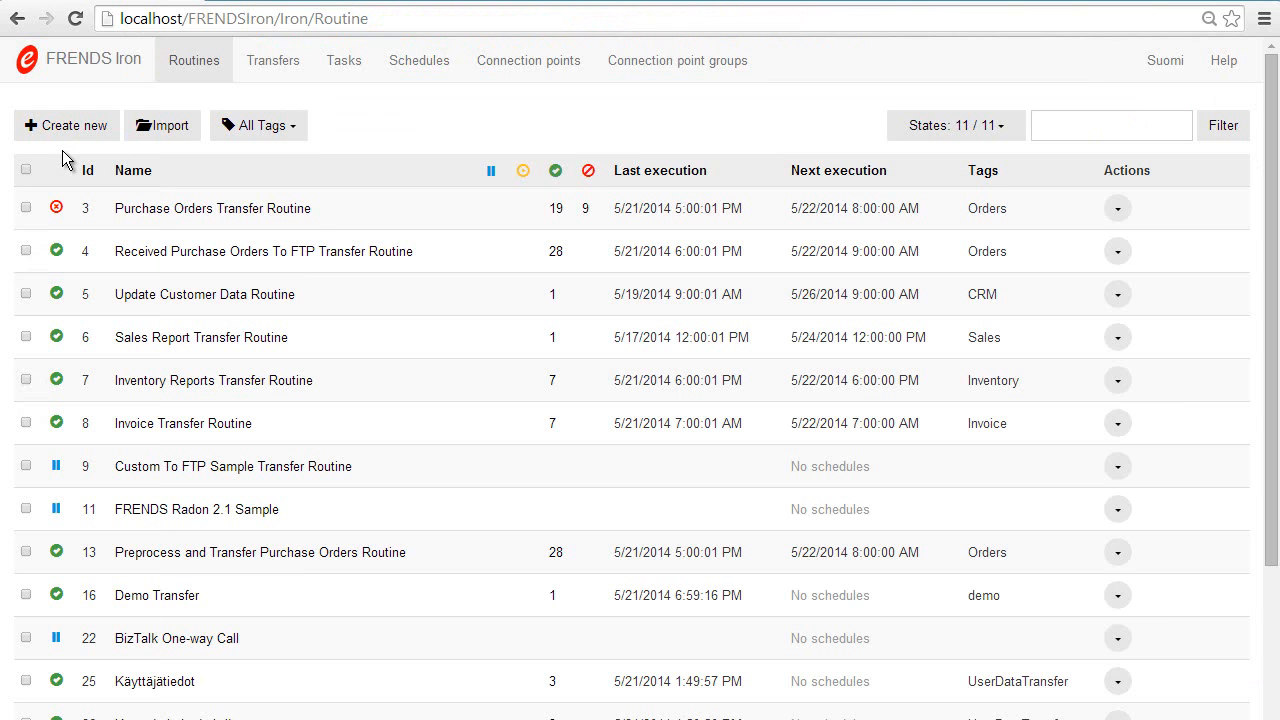
Step: Open the Demo Transfer routine's instances and run the routine once
left_click(57, 596)
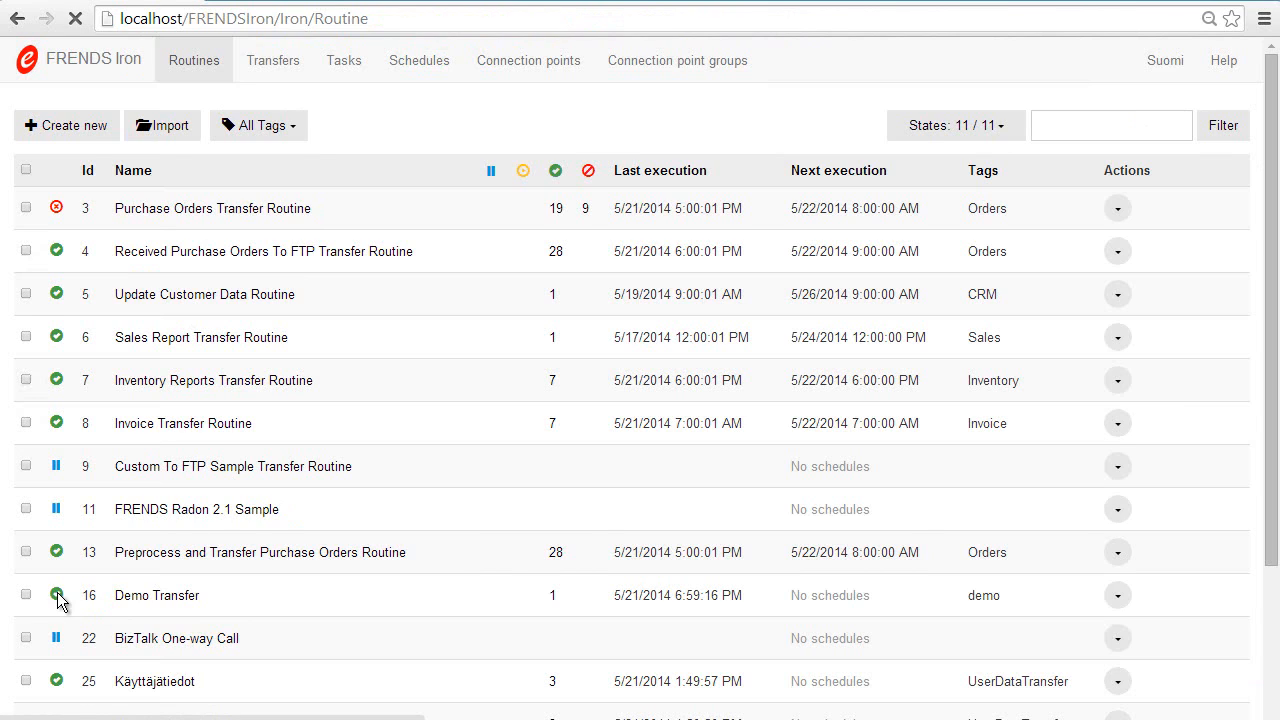
left_click(217, 140)
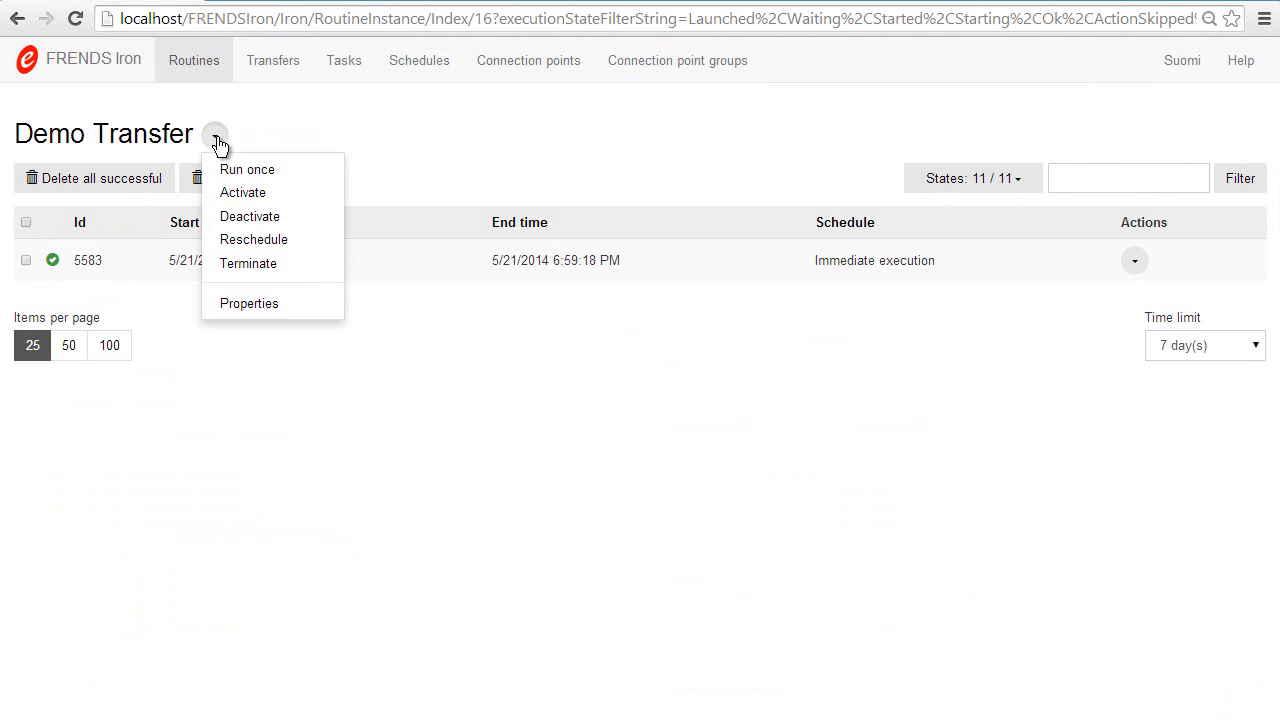
left_click(238, 172)
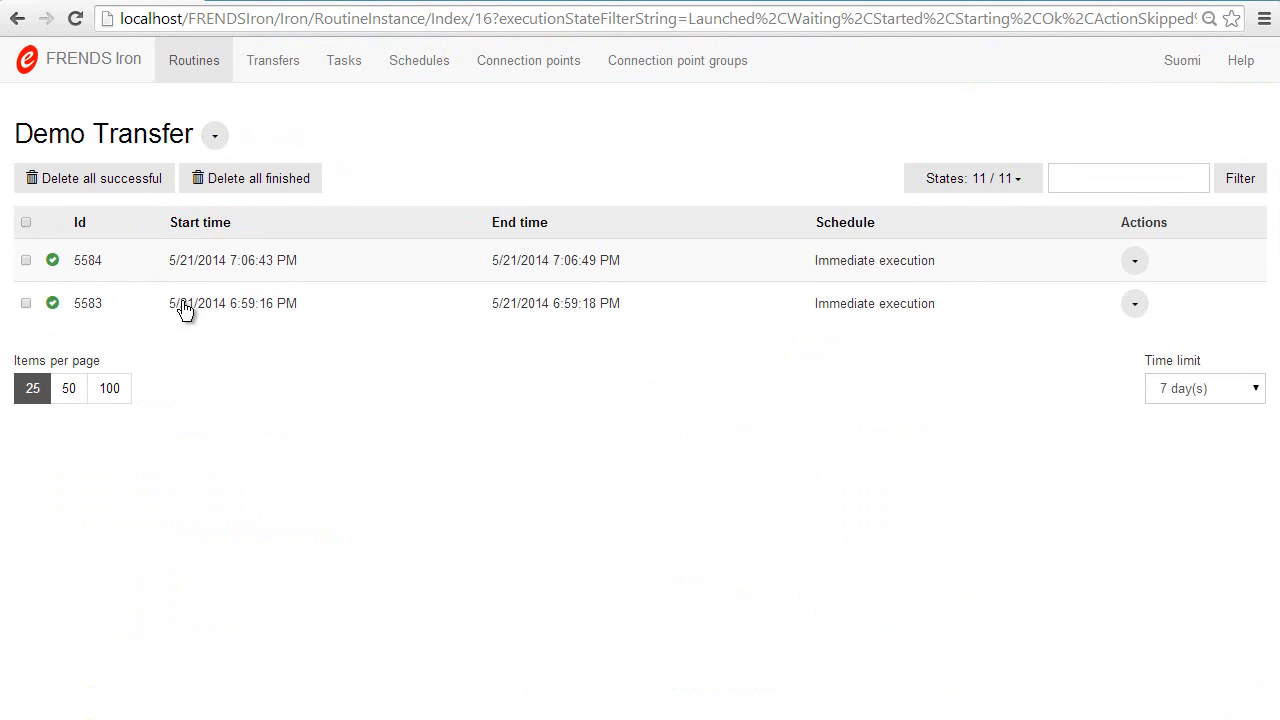
Step: Examine the FRENDS Cobalt 2.1 and FRENDS Radon 2.1 task results of the newest Demo Transfer run and close the view
left_click(54, 262)
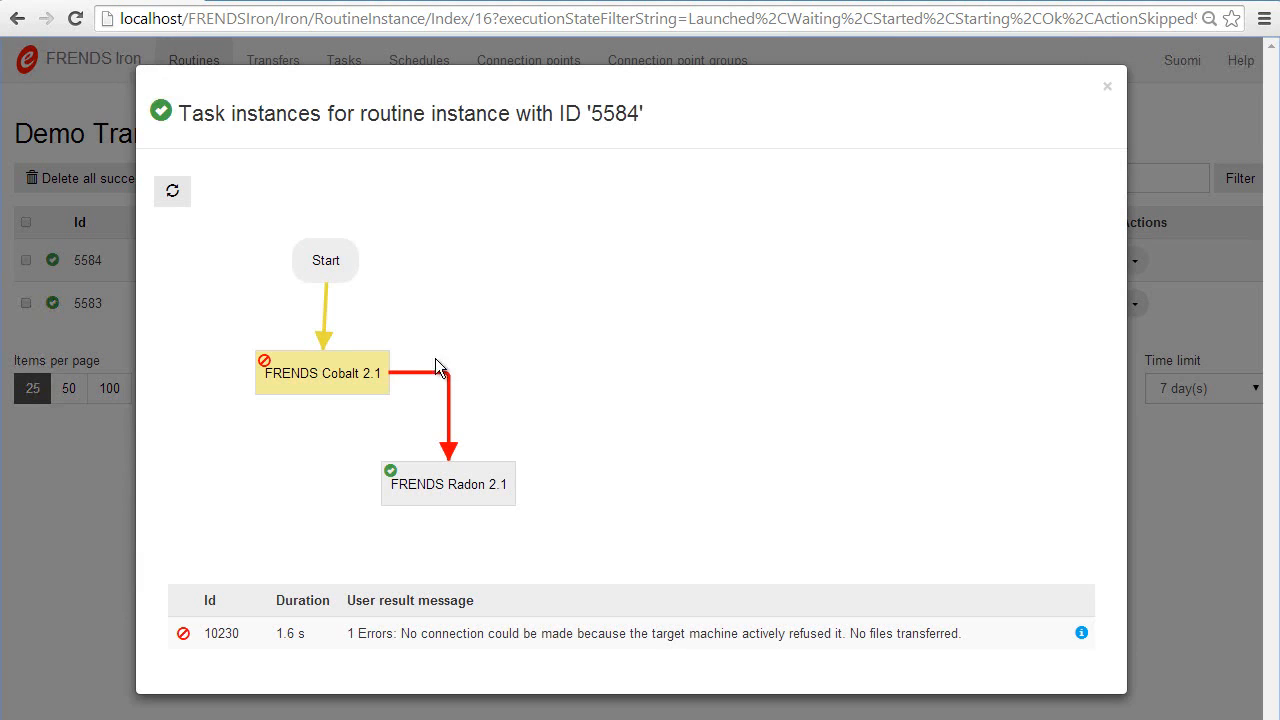
mouse_move(320, 375)
left_click(417, 487)
left_click(315, 378)
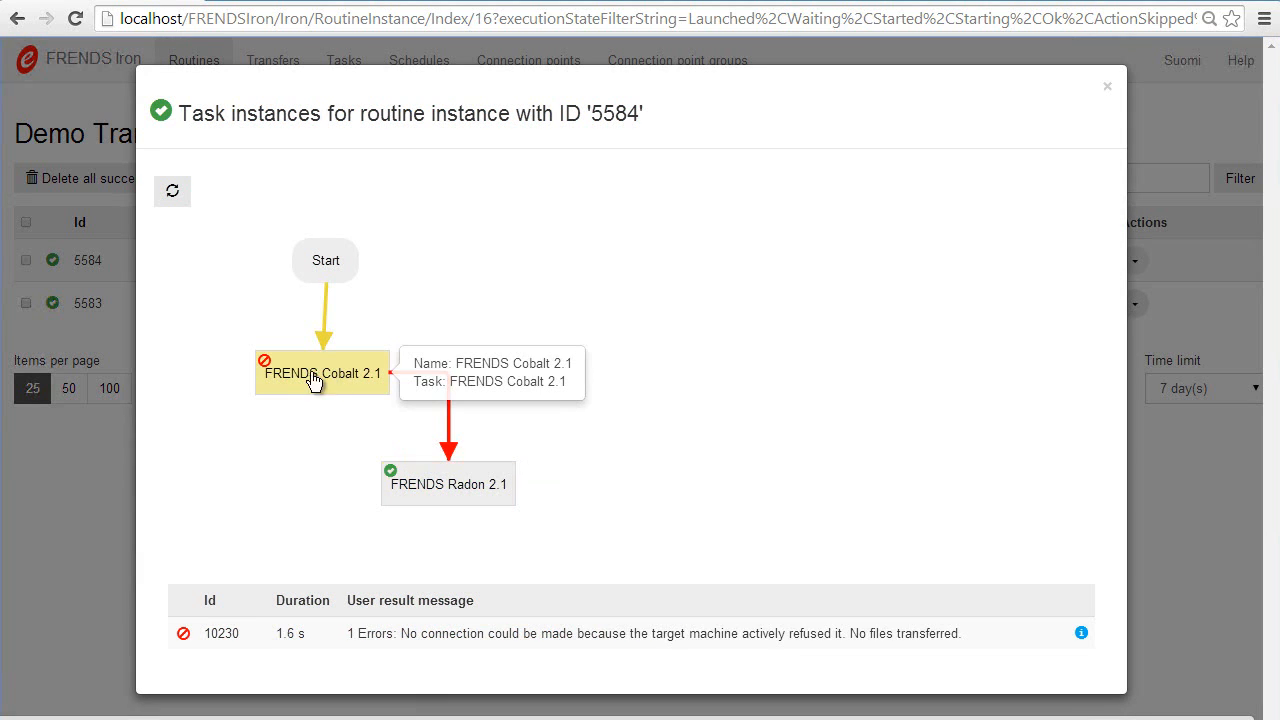
left_click(114, 551)
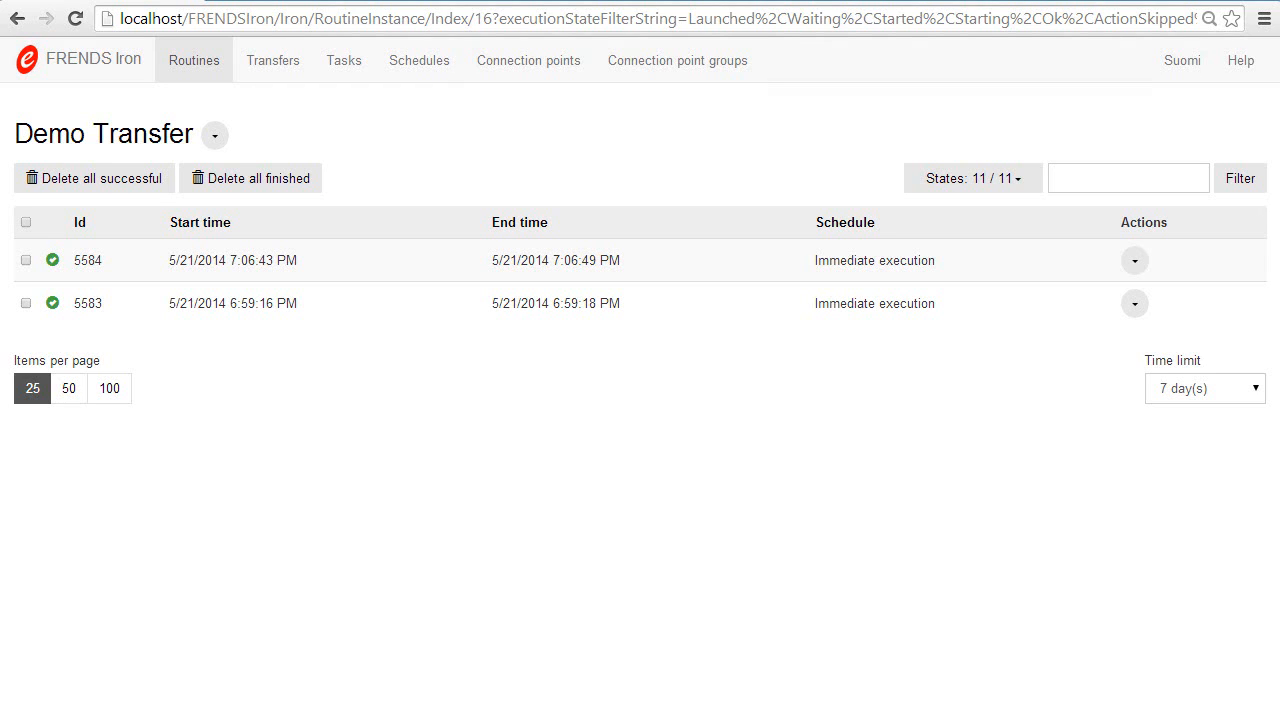
Step: Switch to Outlook.com, open the System event report email in the Radon folder and read it down to the filter used
mouse_move(358, 715)
left_click(269, 648)
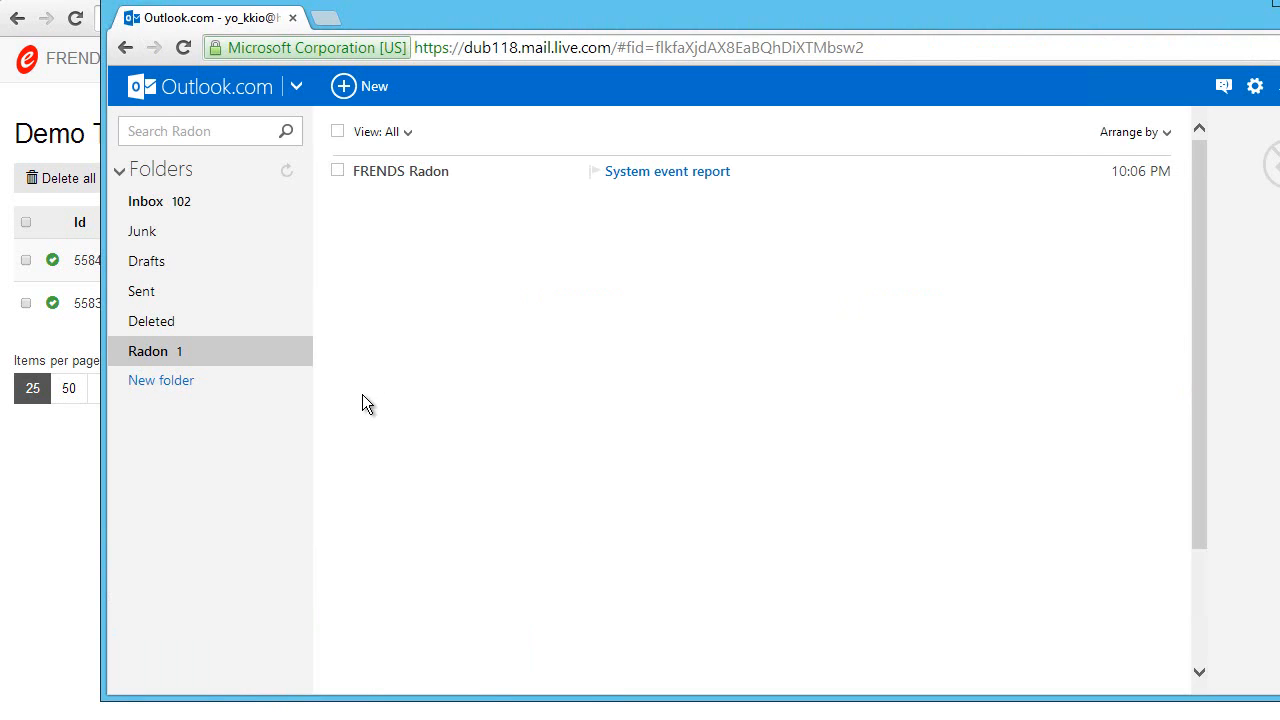
left_click(677, 180)
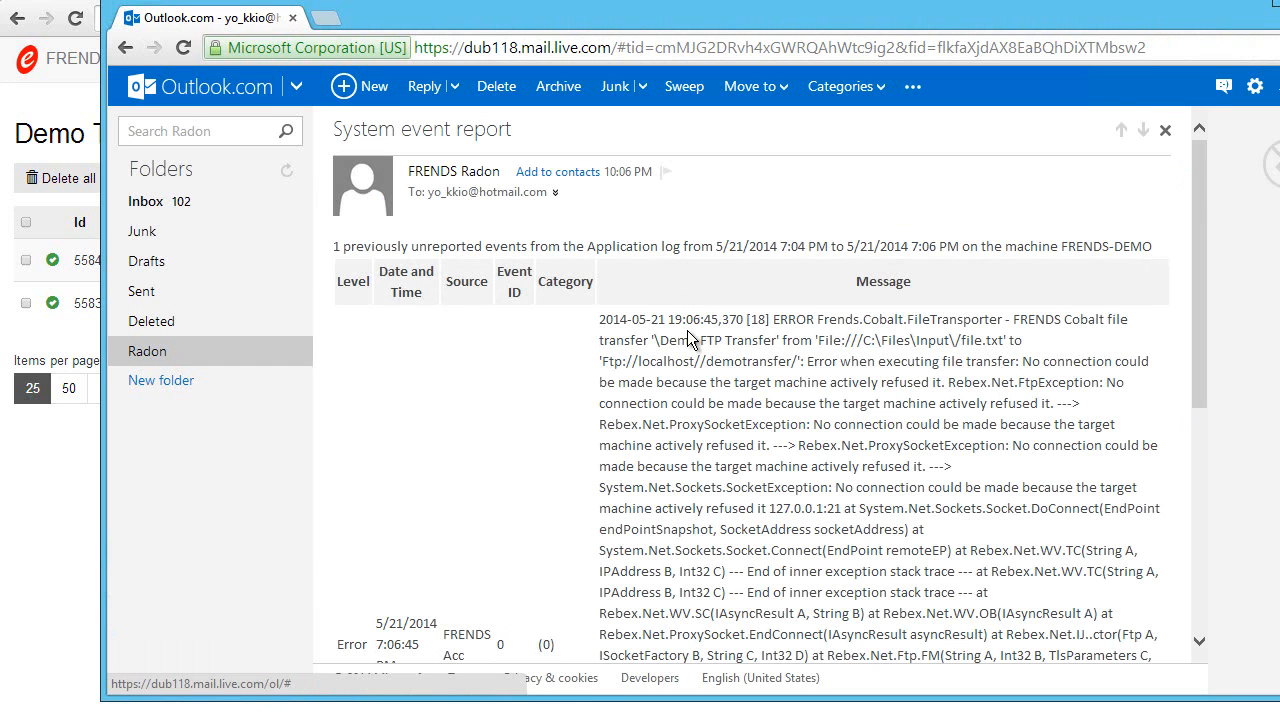
left_click_drag(1196, 246, 1195, 302)
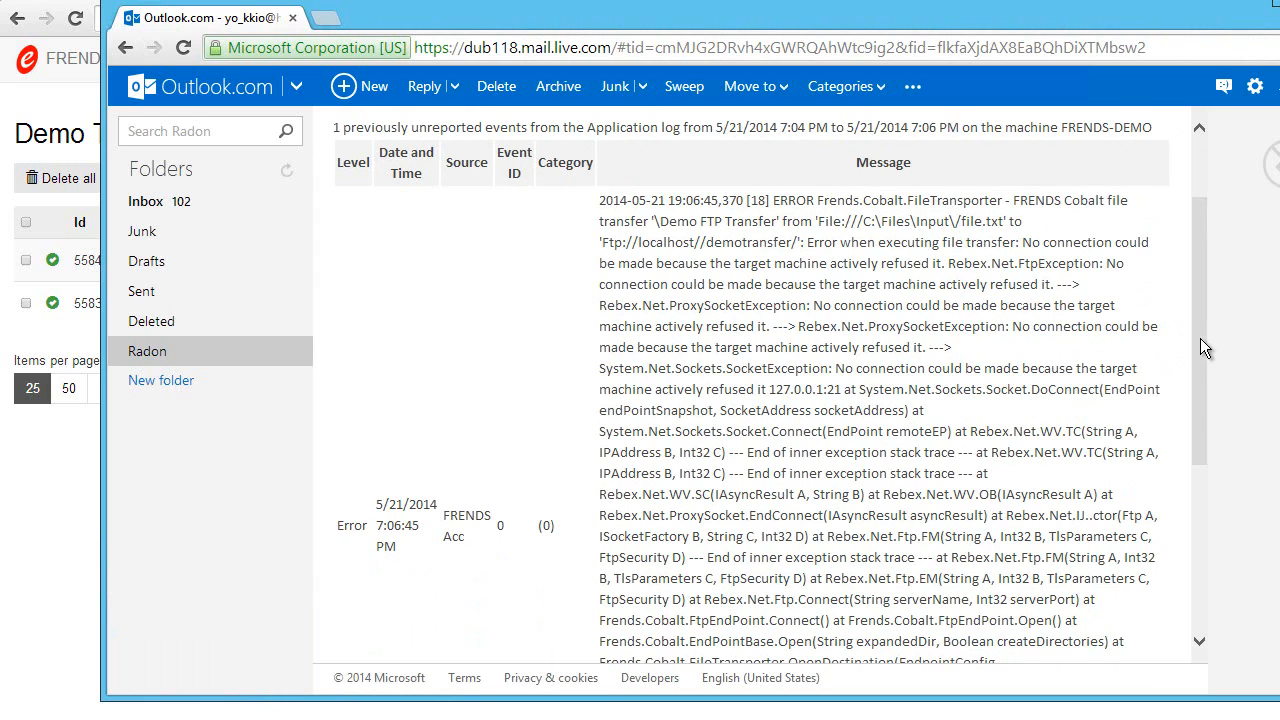
left_click_drag(1200, 338, 1198, 521)
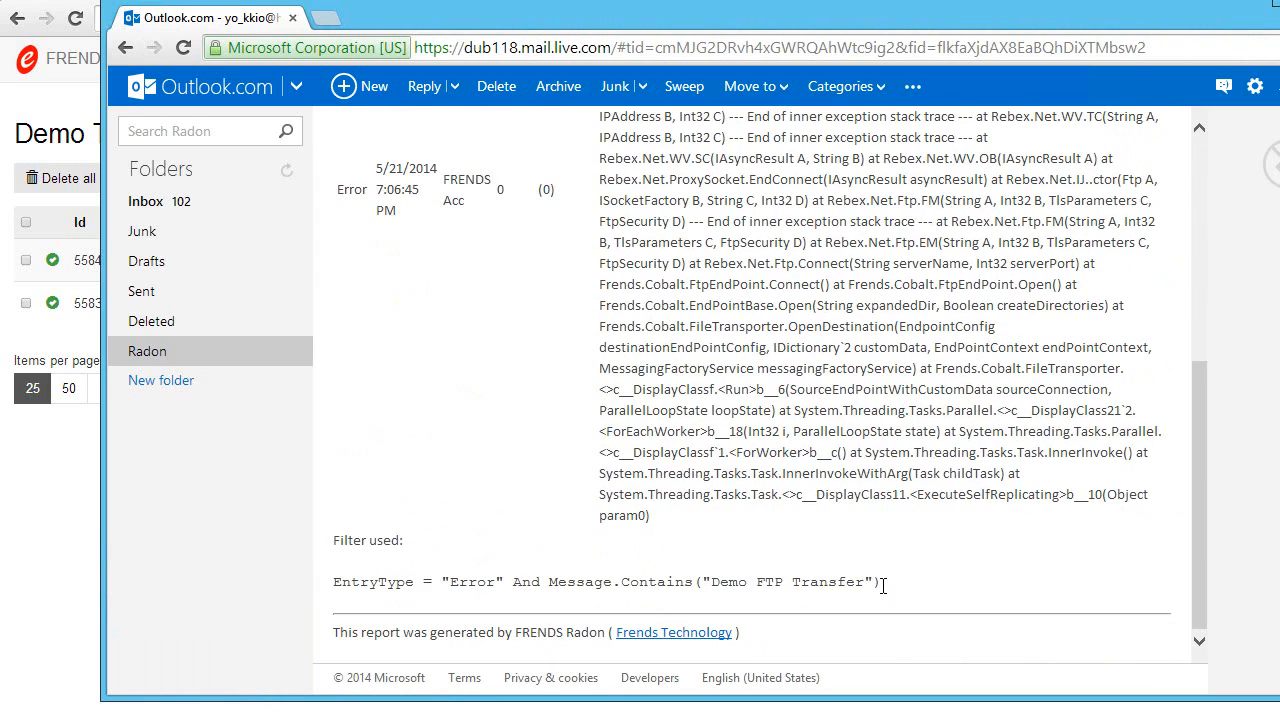
Step: Examine the report's message from its beginning, highlighting the transfer name and the reason for the error
mouse_move(883, 584)
left_mouse_down()
mouse_move(318, 583)
mouse_move(975, 465)
mouse_move(1112, 505)
mouse_move(1198, 502)
mouse_move(1212, 110)
mouse_move(1219, 193)
mouse_move(1140, 241)
left_mouse_up()
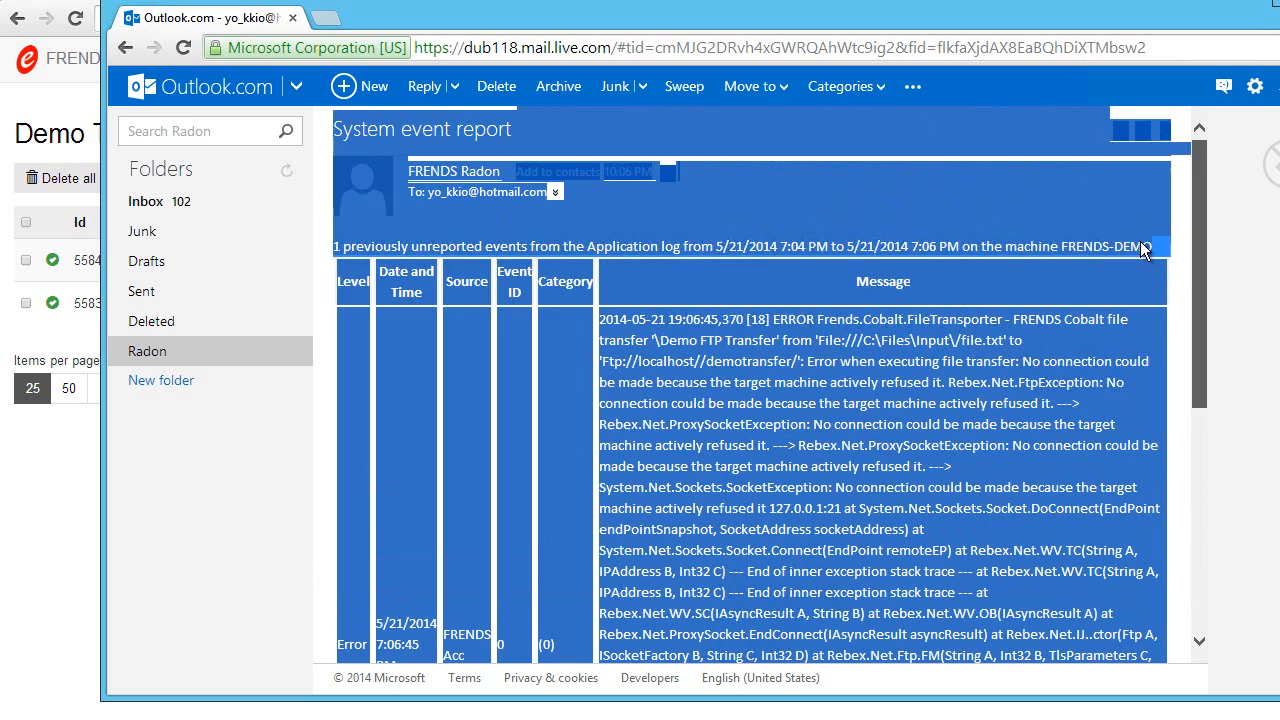
left_click(944, 392)
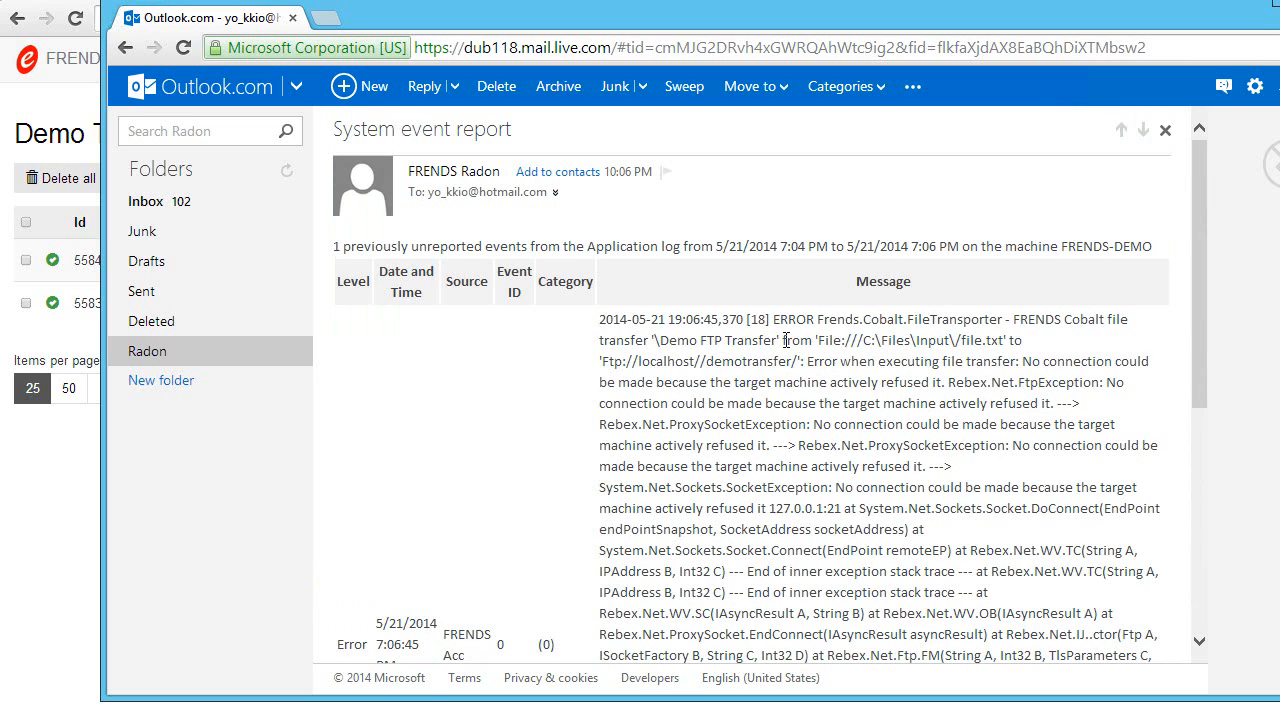
left_click_drag(777, 340, 661, 340)
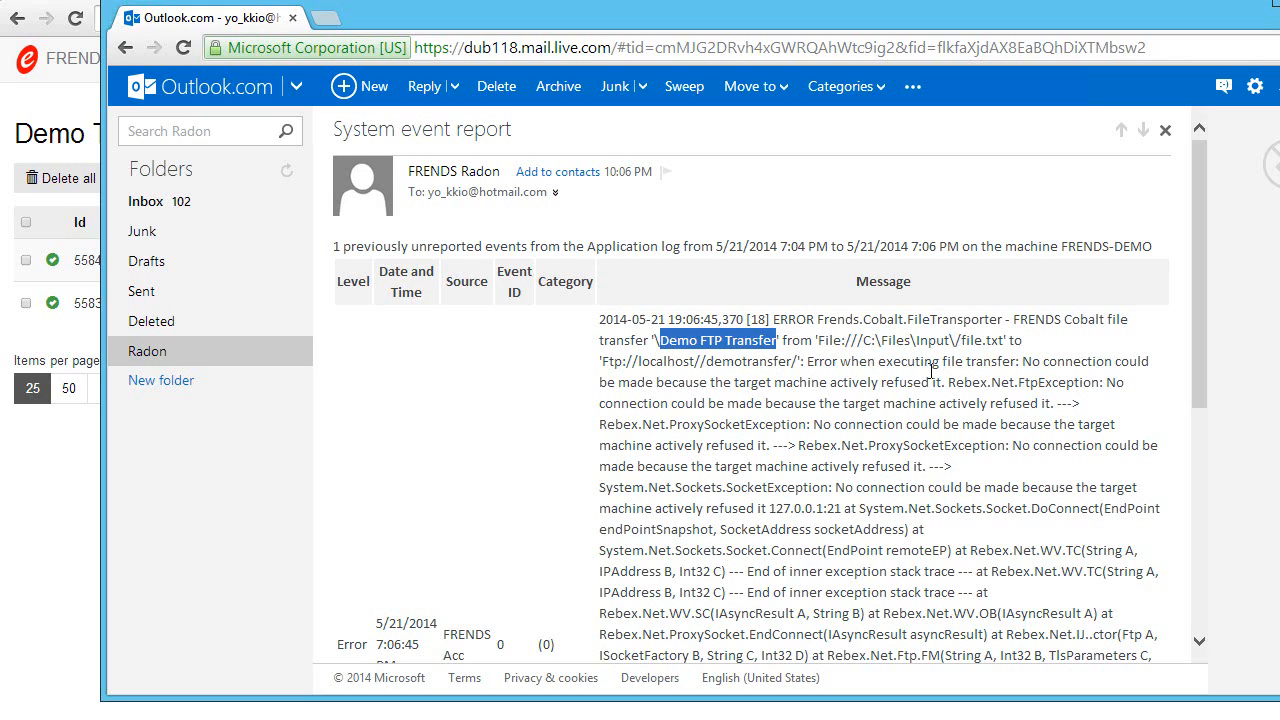
left_click_drag(1020, 362, 942, 382)
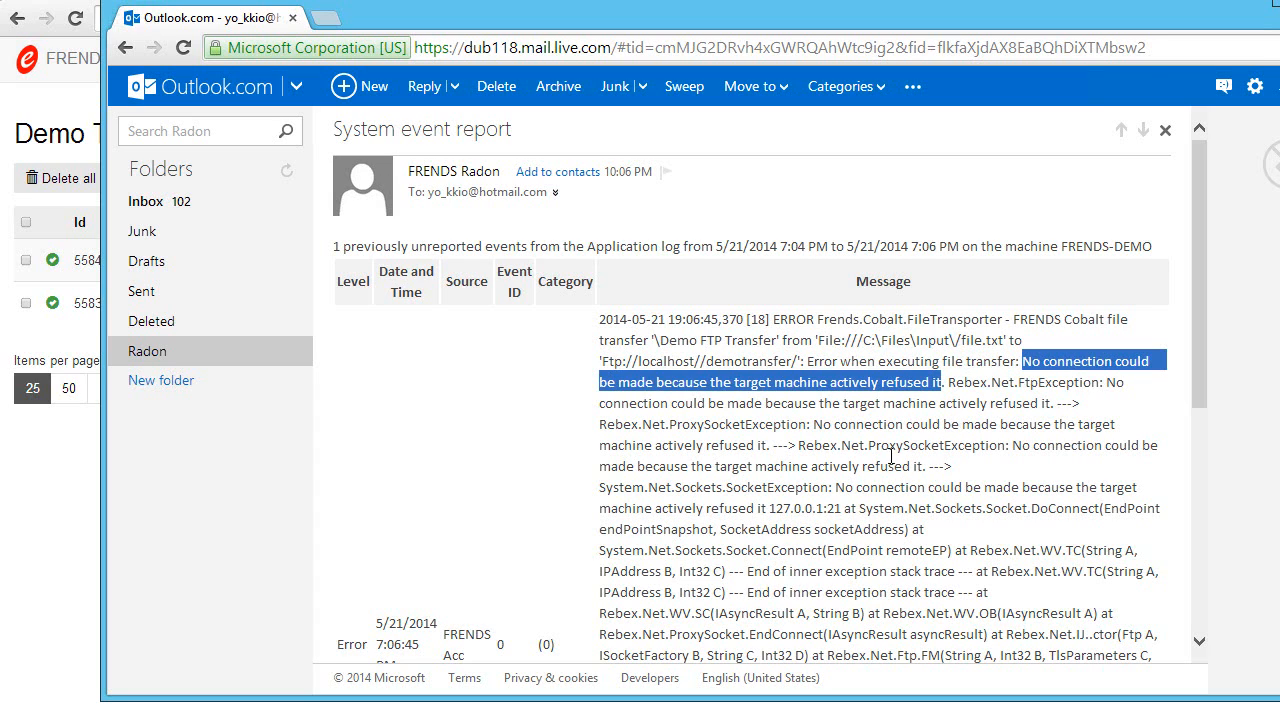
left_click(861, 440)
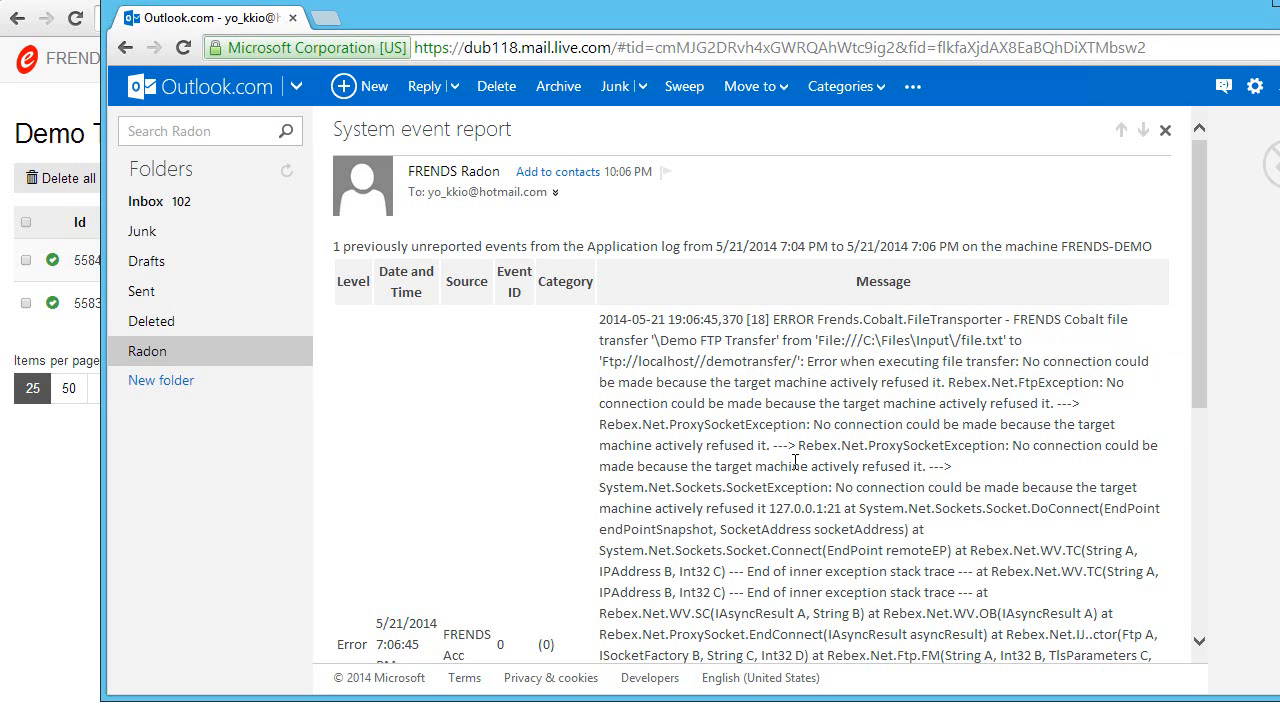